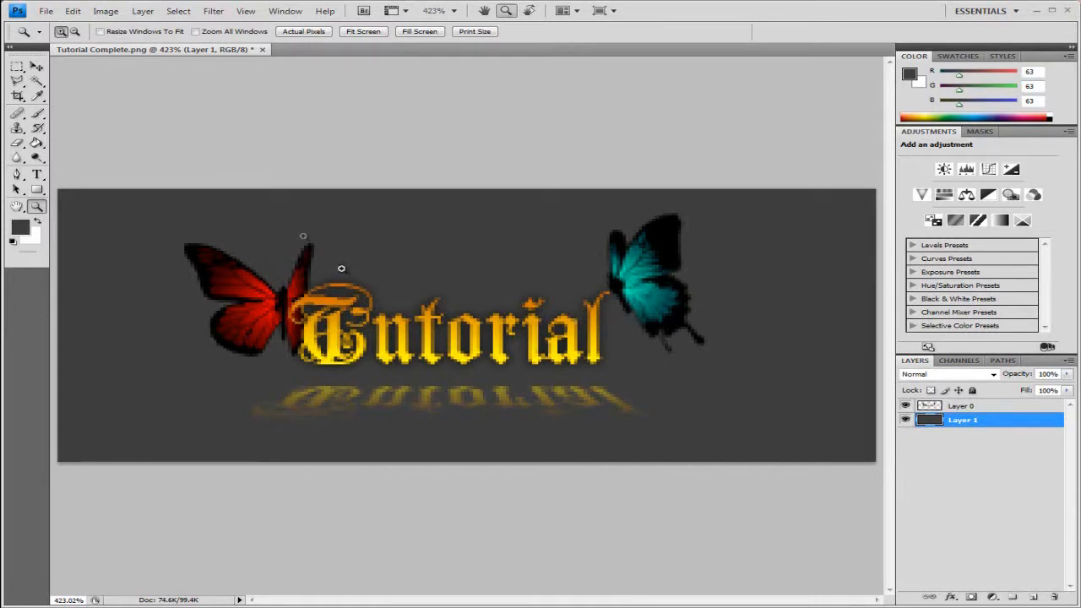
- Create a new document with transparent background, 2.25 inches wide and 1.25 inches high, at 72 pixels/inch
left_click(312, 32)
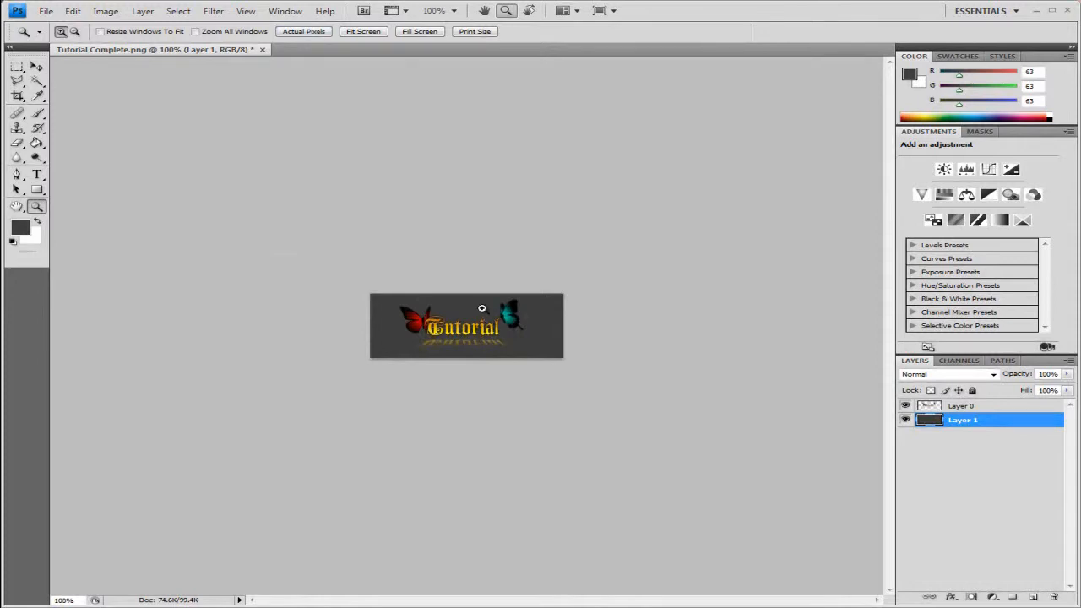
left_click(44, 10)
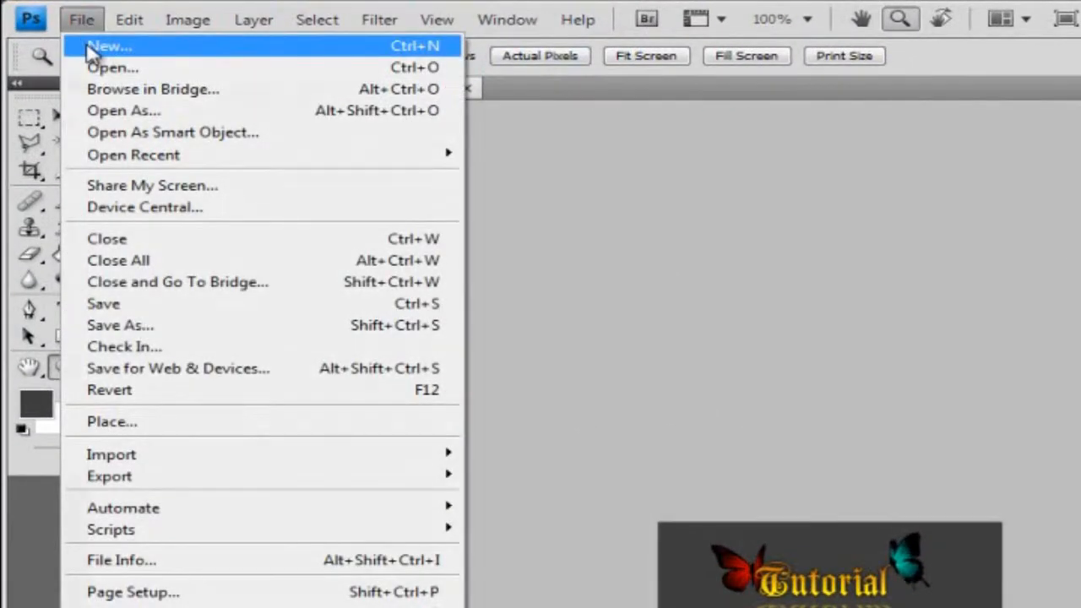
left_click(91, 53)
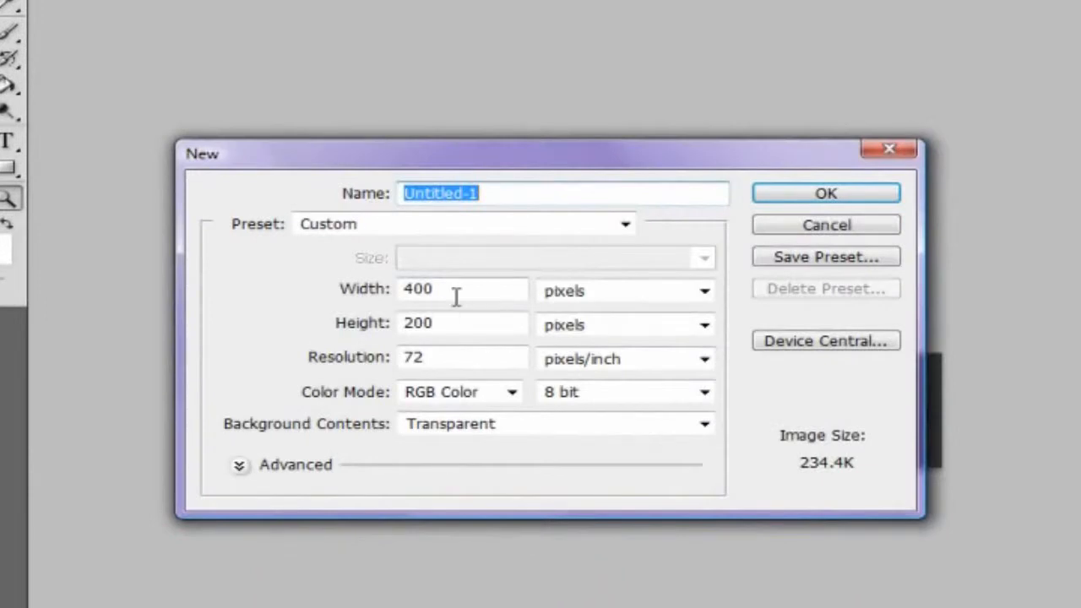
left_click(455, 296)
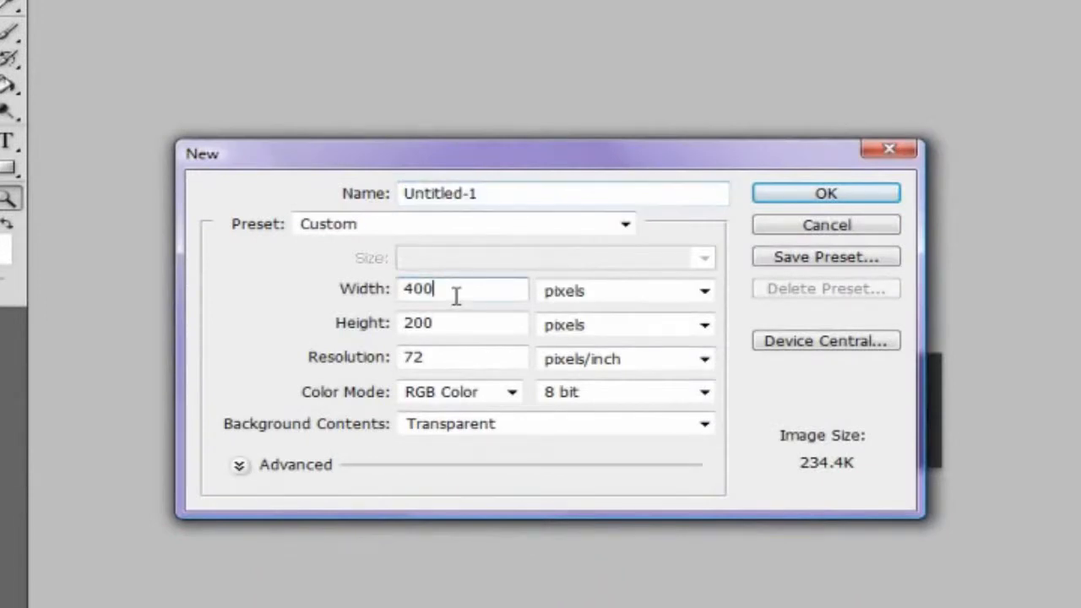
left_click(612, 297)
left_click(603, 331)
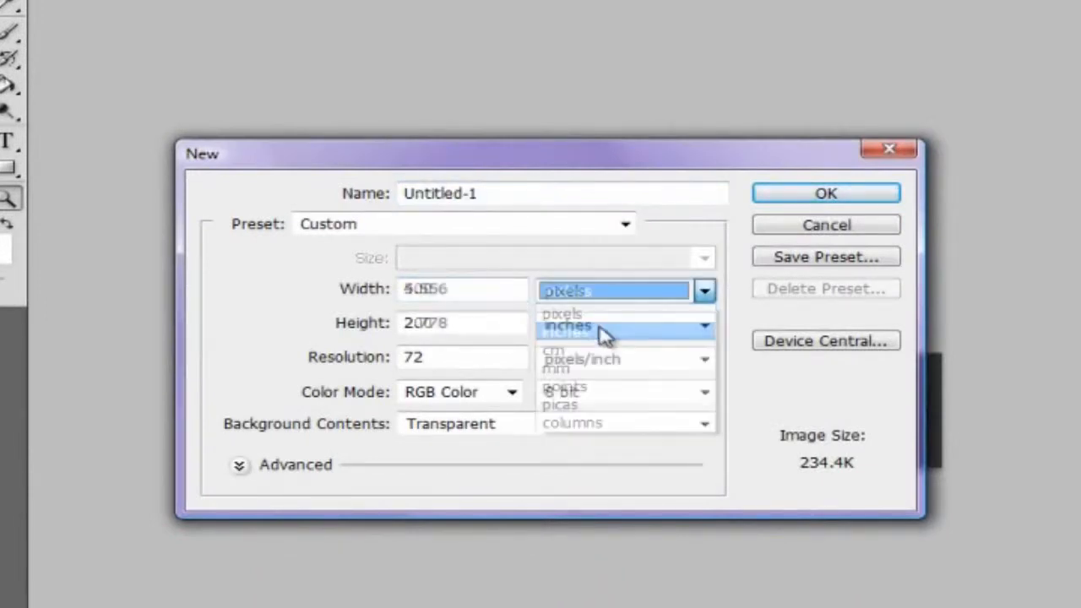
left_click_drag(474, 321, 368, 312)
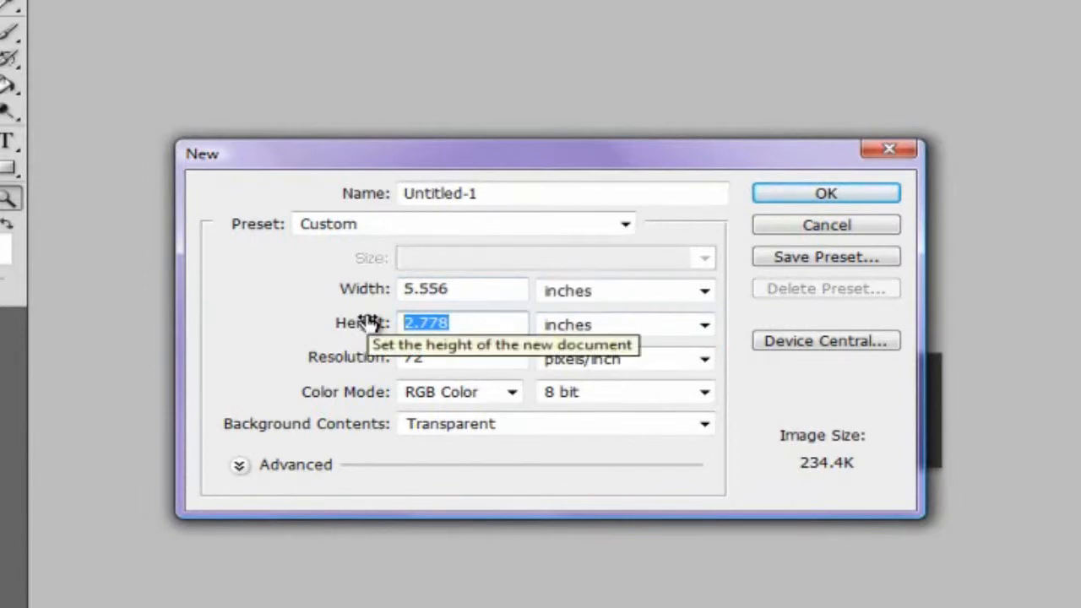
type("1.25")
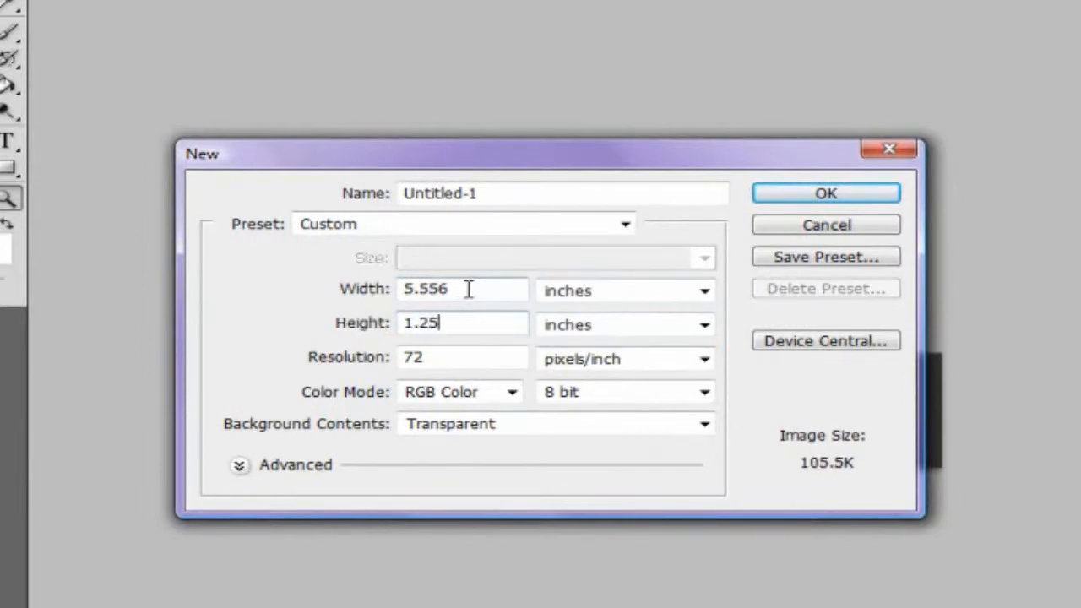
double_click(468, 289)
type("2.25")
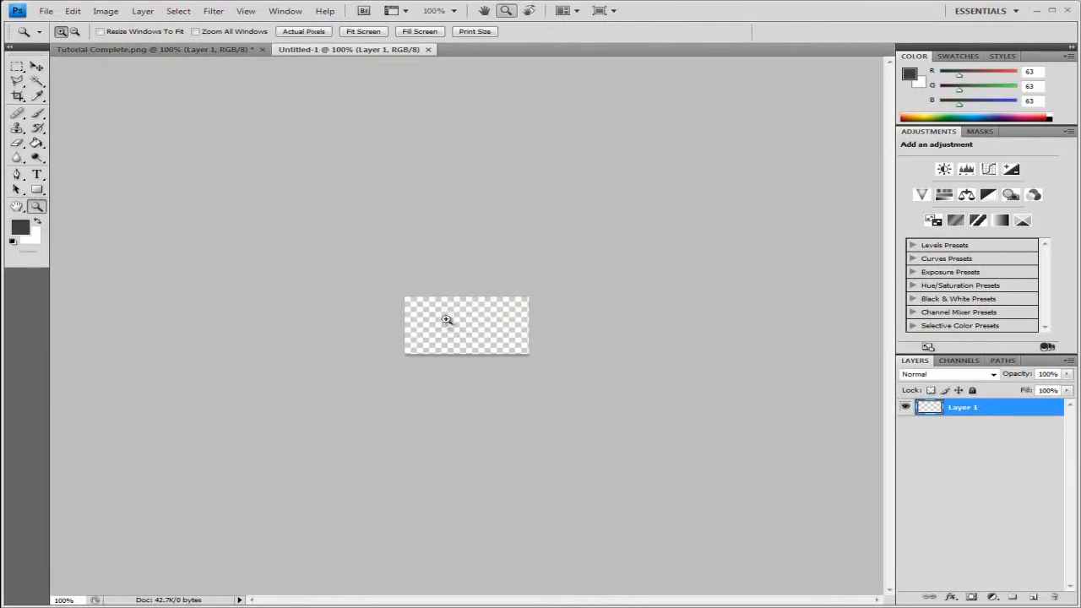
- Fill the empty layer with the dark grey foreground color 3f3f3f using the Paint Bucket
left_click(363, 34)
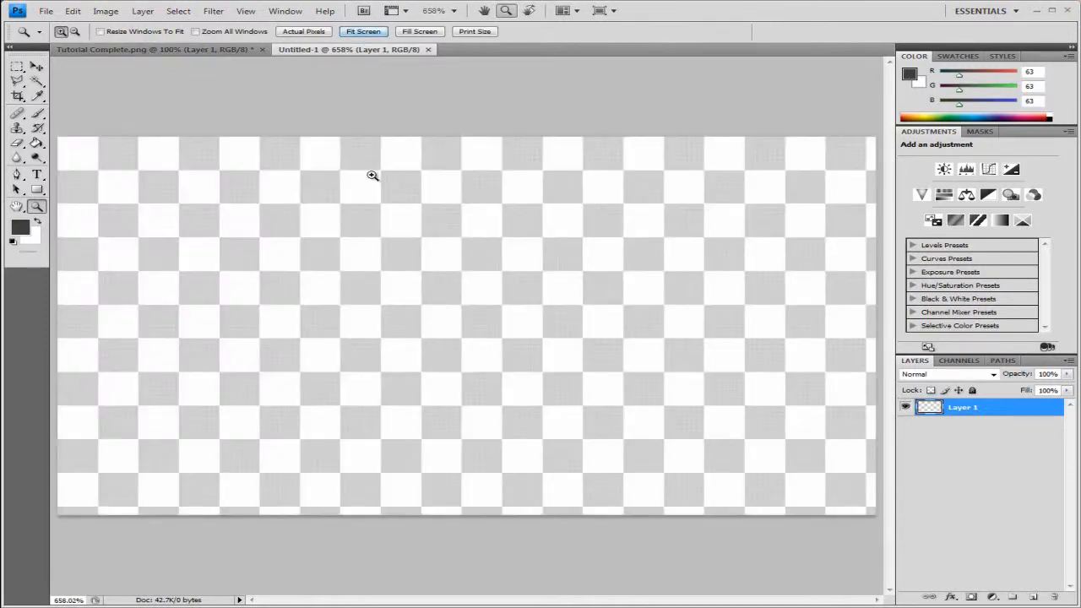
left_click(20, 228)
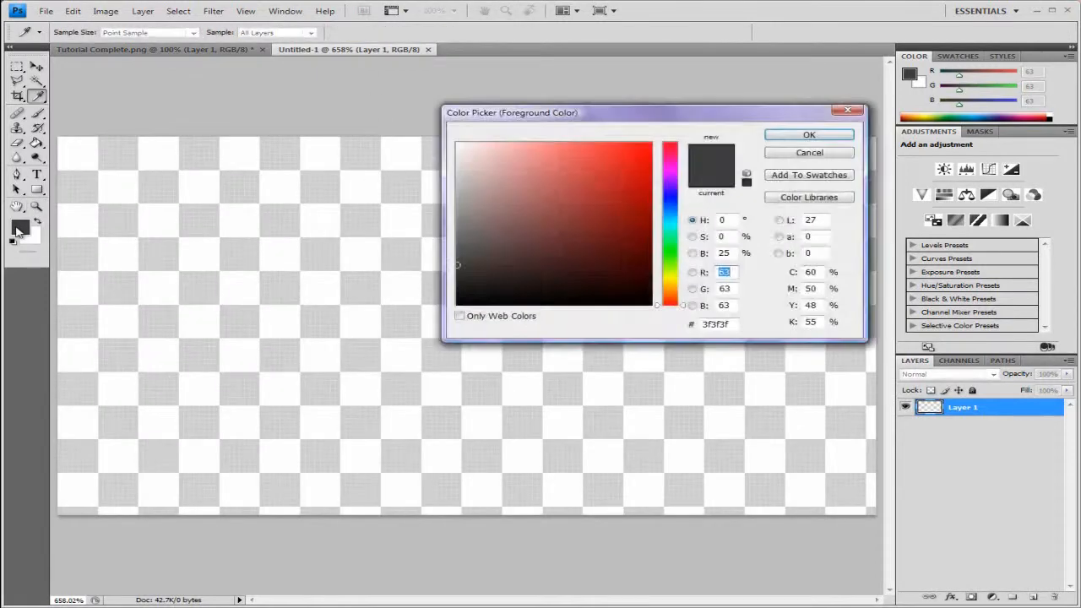
left_click(809, 135)
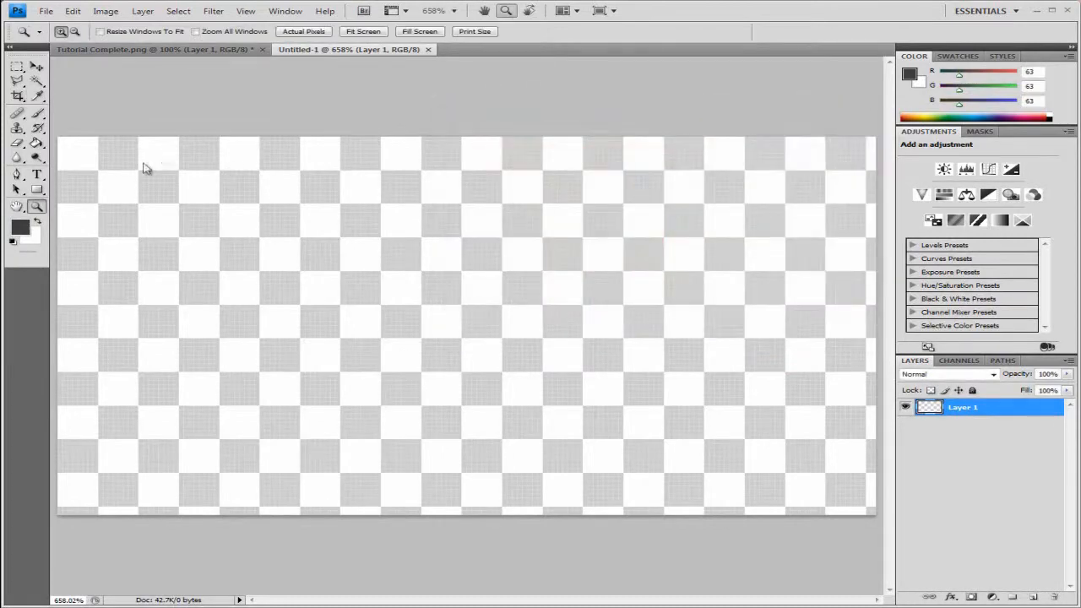
left_click(37, 143)
left_click(327, 229)
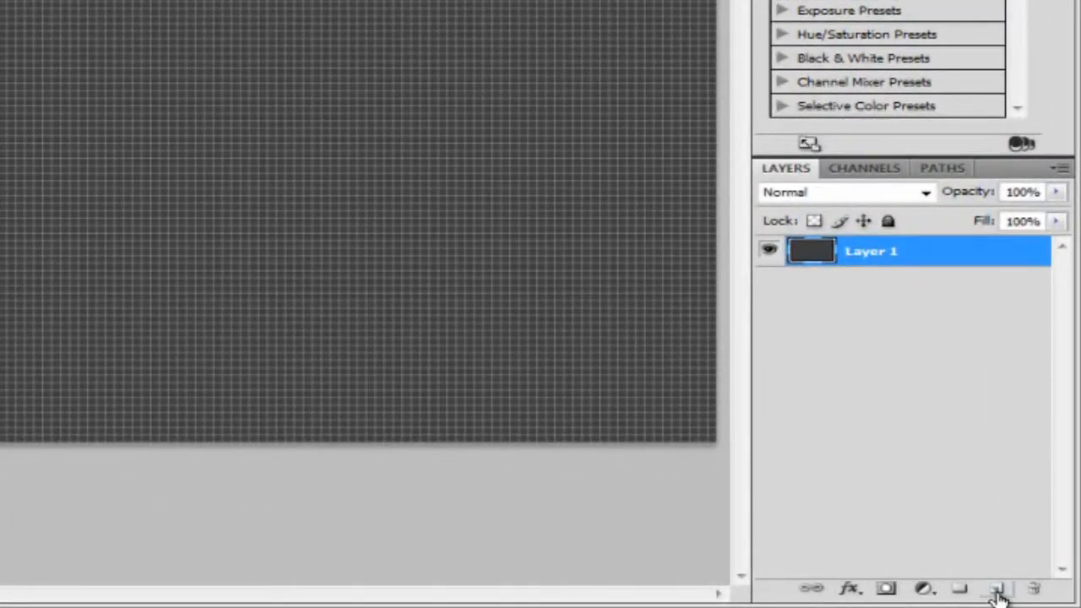
- Add a new layer above the grey background and set the Type tool's text color to bright yellow fcff00
left_click(997, 590)
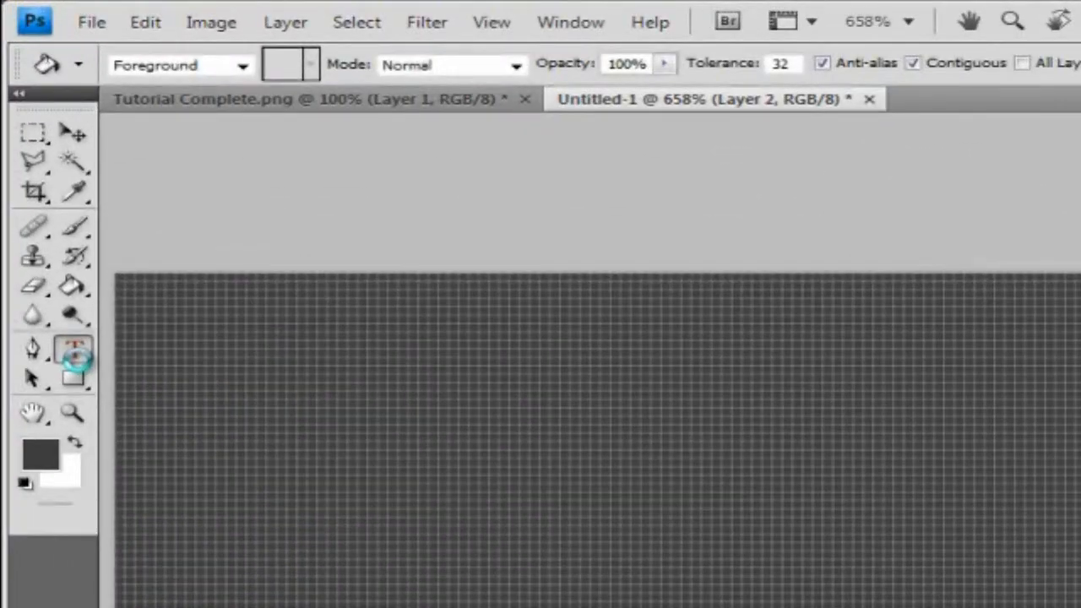
left_click(74, 354)
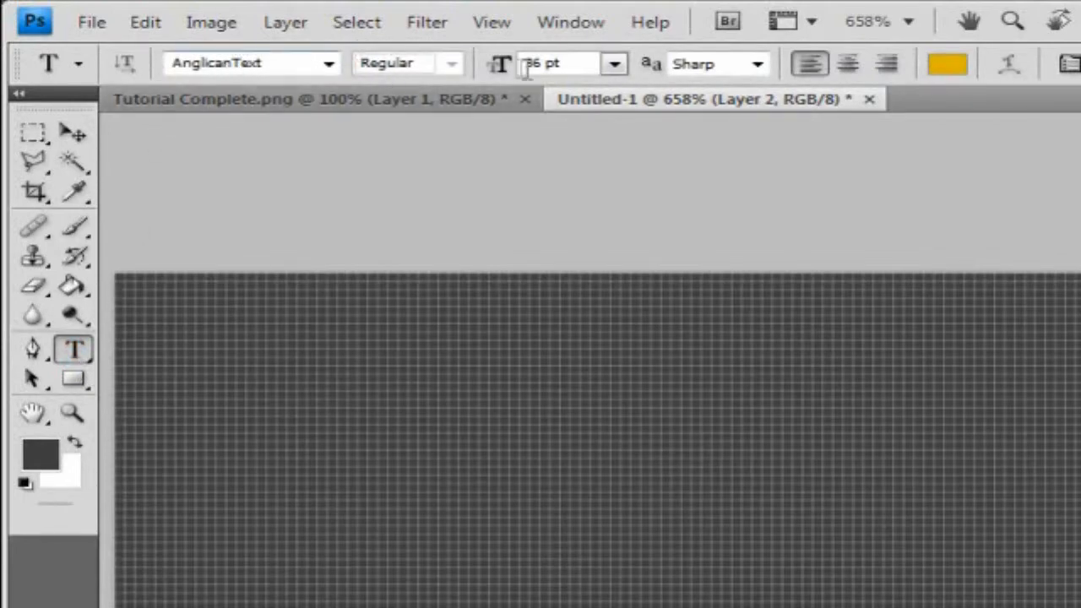
left_click(954, 65)
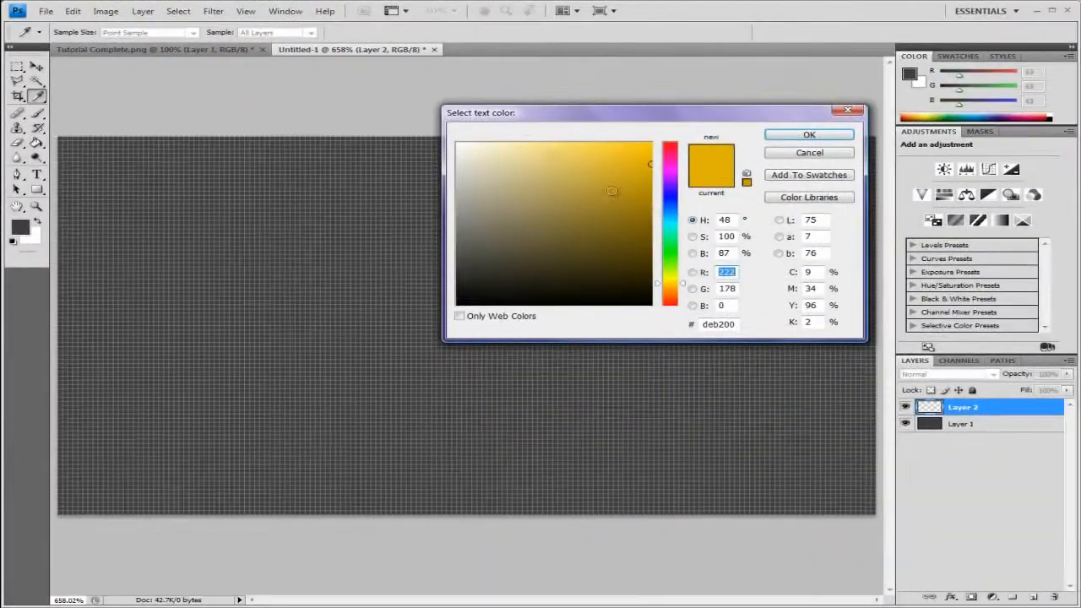
left_click_drag(674, 279, 677, 275)
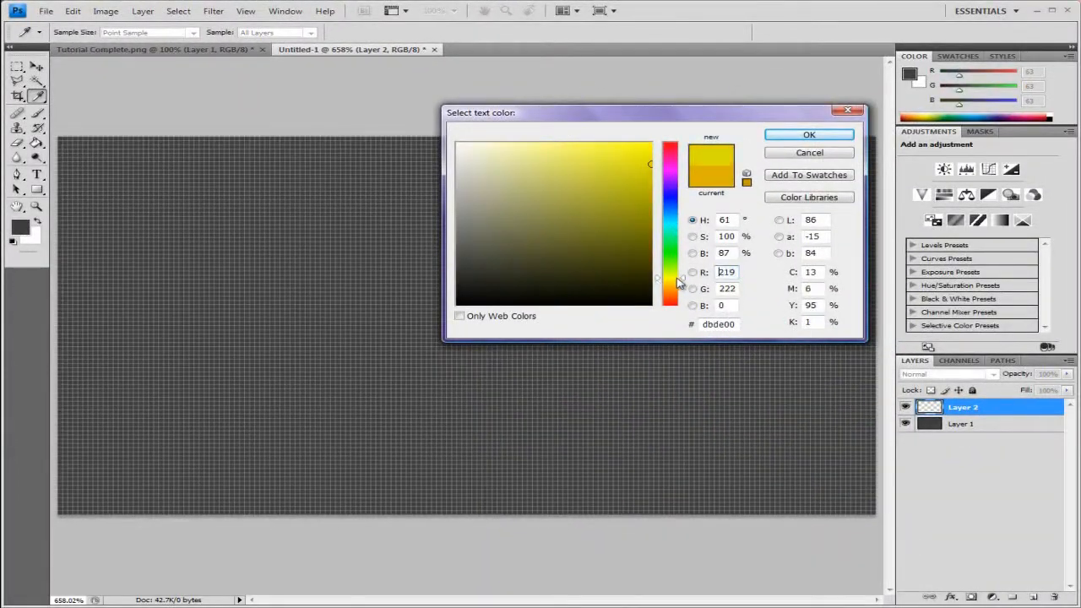
left_click_drag(635, 159, 690, 124)
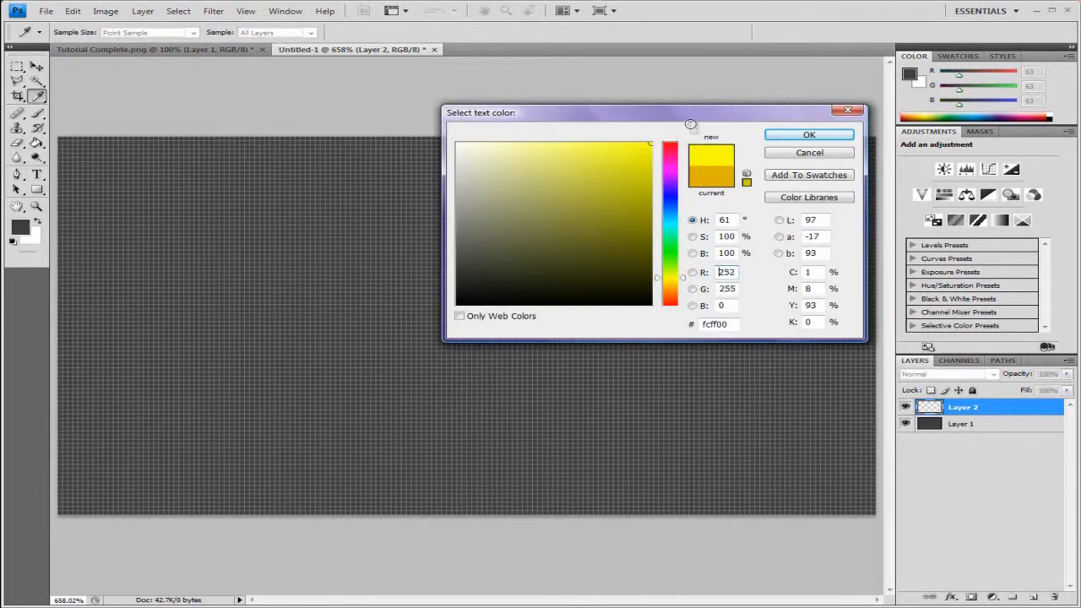
left_click(809, 135)
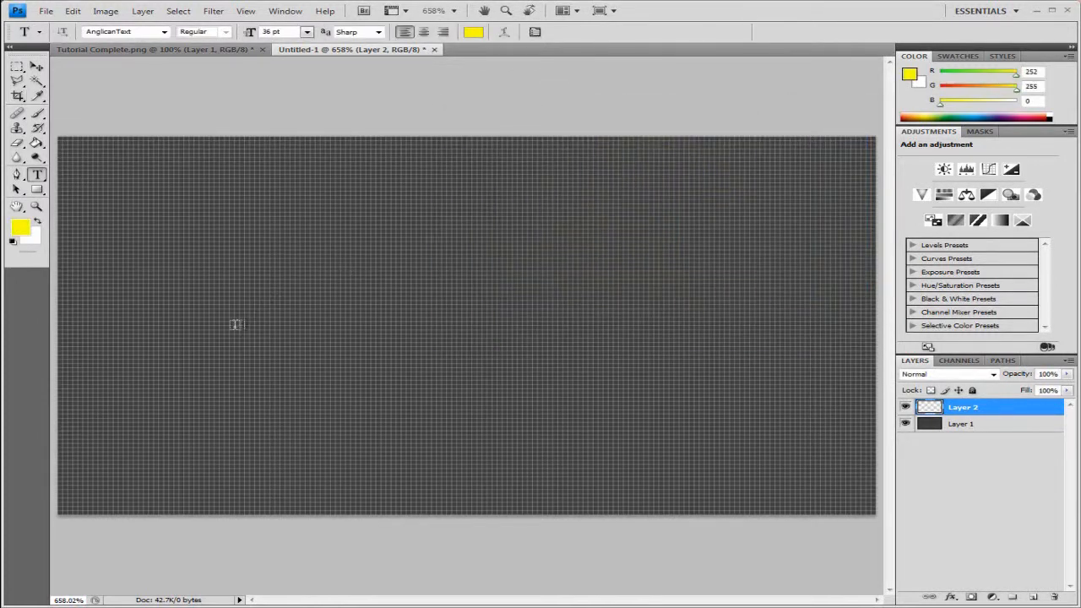
- Add the text "Tutorial" in AnglicanText 36 pt and move it to about the middle of the canvas
left_click(151, 299)
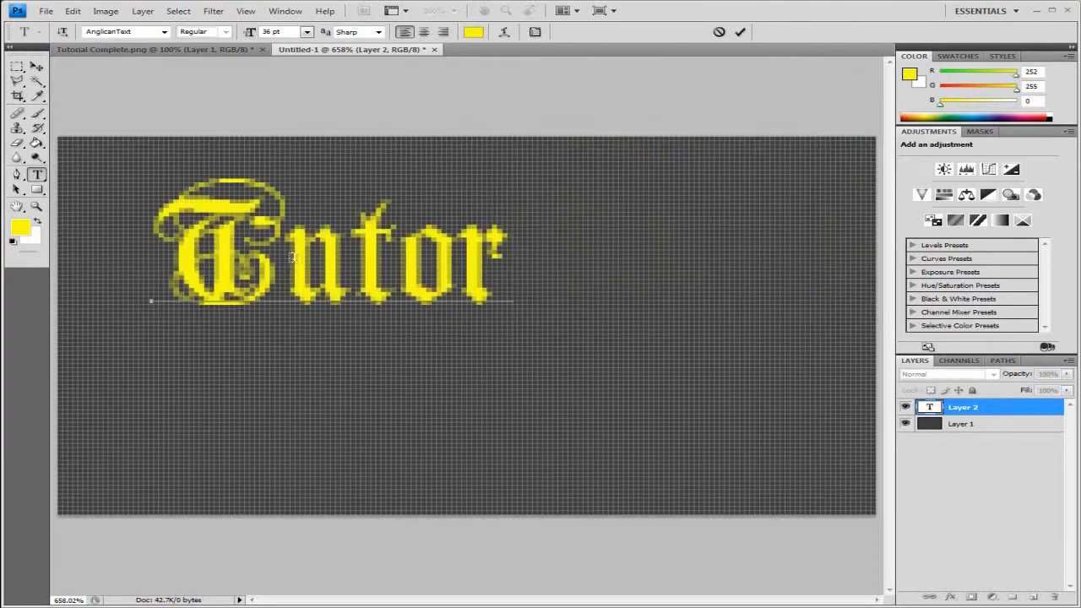
type("ial")
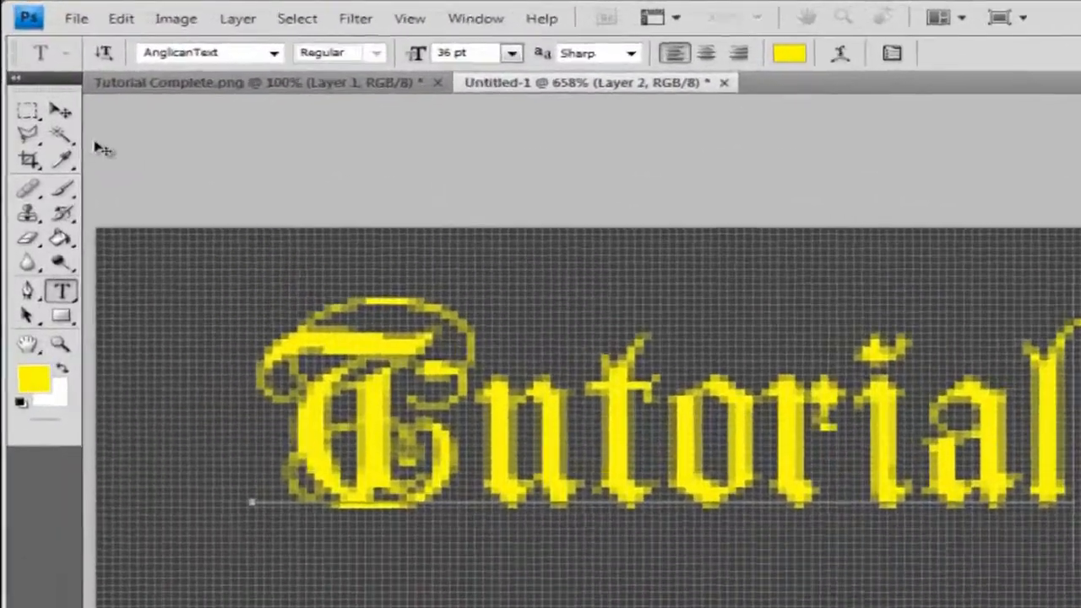
left_click(36, 66)
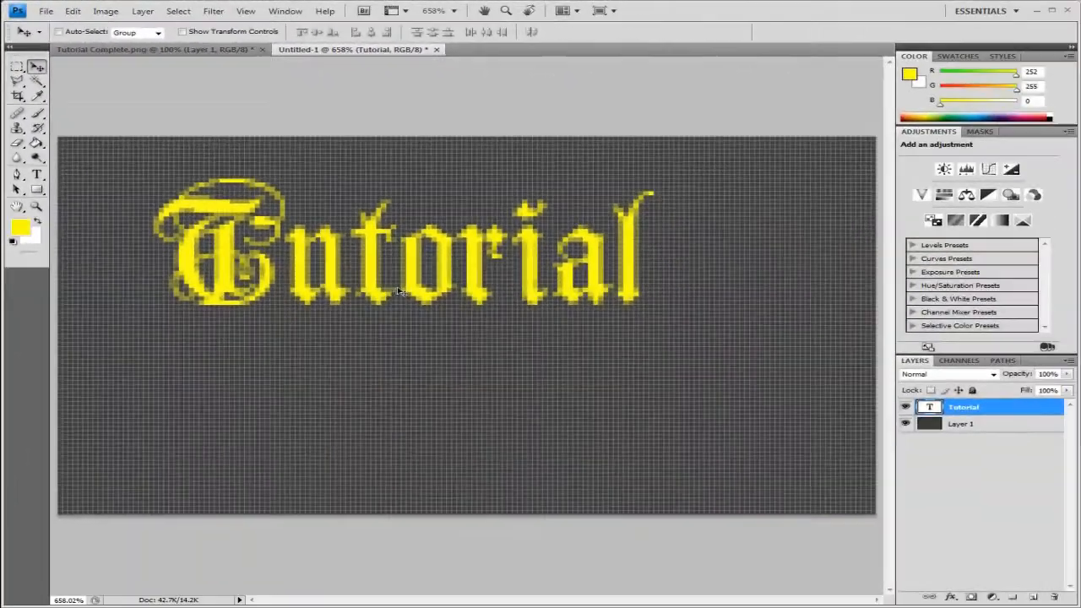
left_click_drag(402, 290, 449, 343)
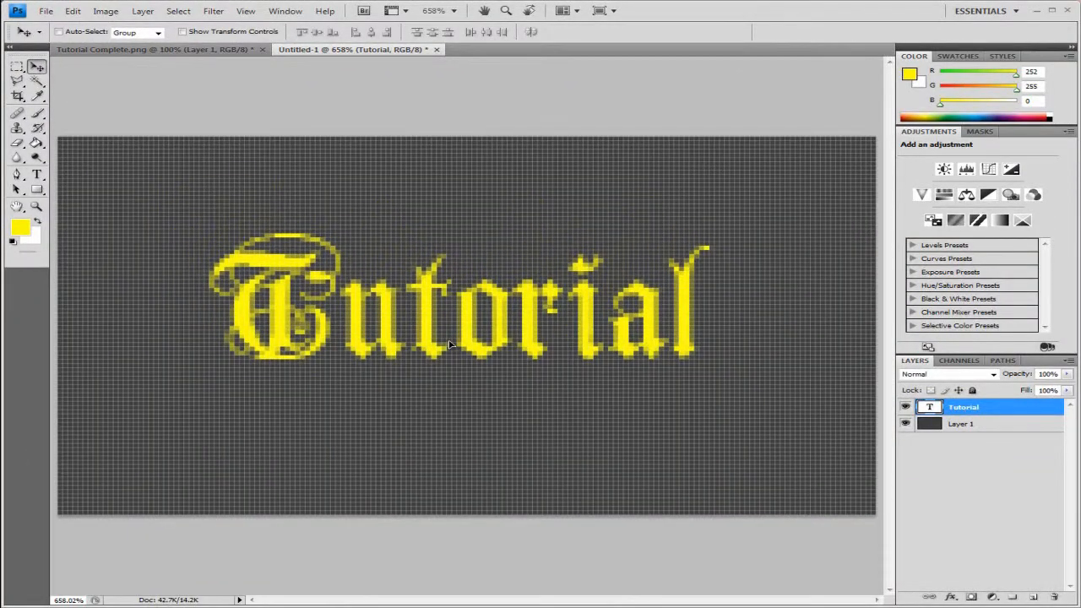
left_click_drag(449, 344, 452, 338)
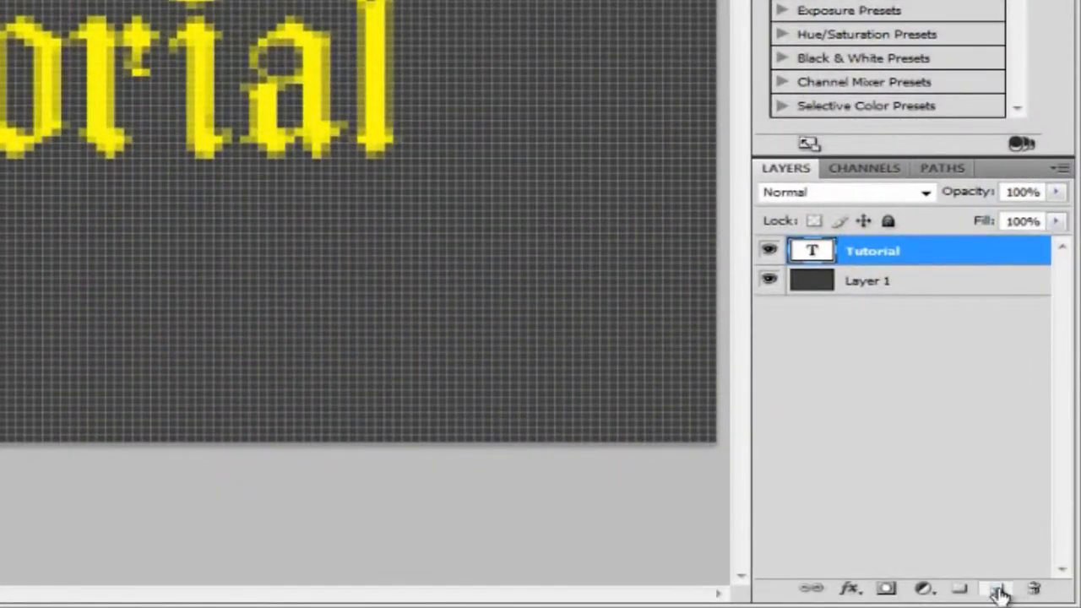
- Add a new layer above the yellow text and set the foreground color to orange-yellow ffc600
left_click(998, 591)
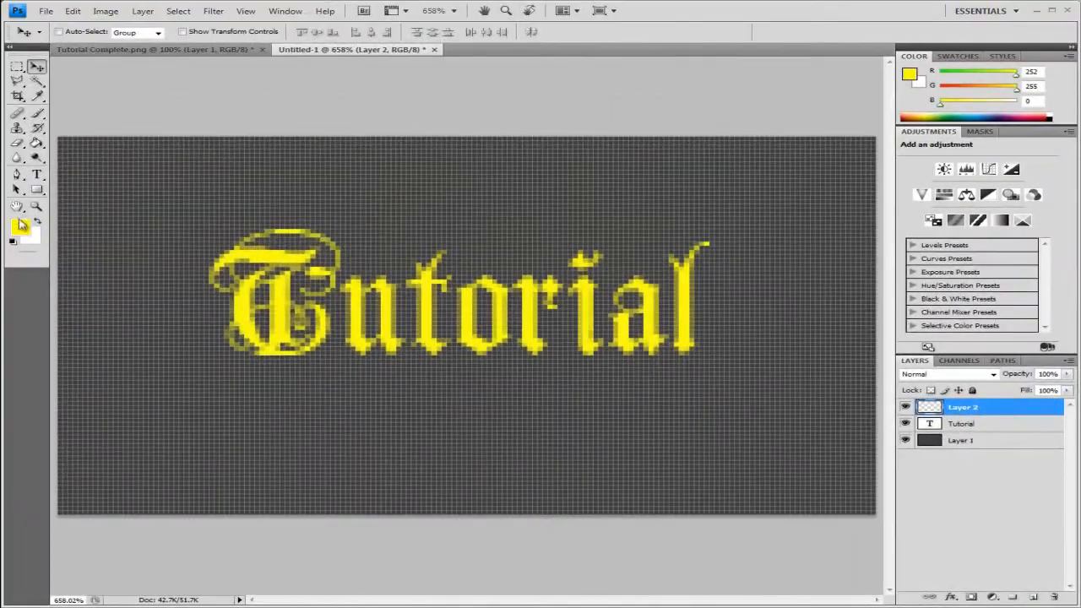
left_click(22, 225)
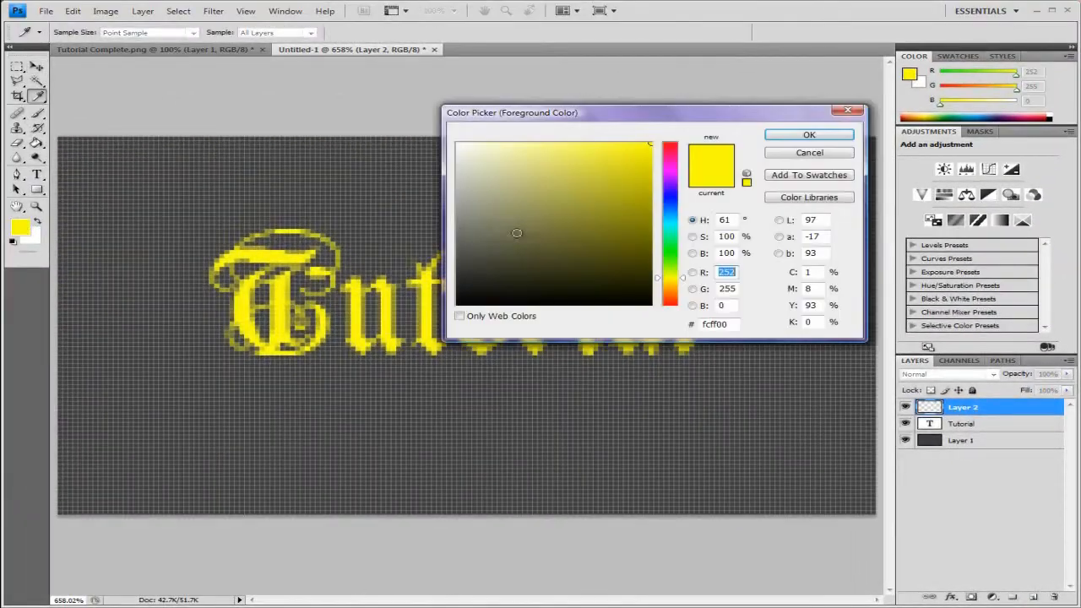
left_click(679, 284)
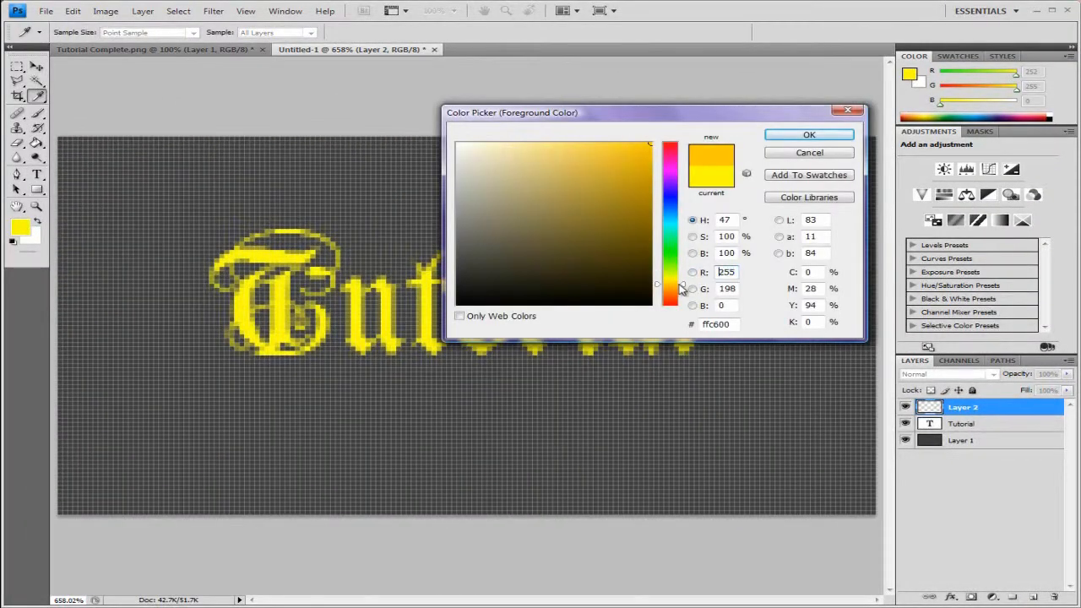
mouse_move(631, 153)
left_mouse_down()
mouse_move(673, 162)
mouse_move(711, 137)
left_mouse_up()
left_click(794, 136)
key("v")
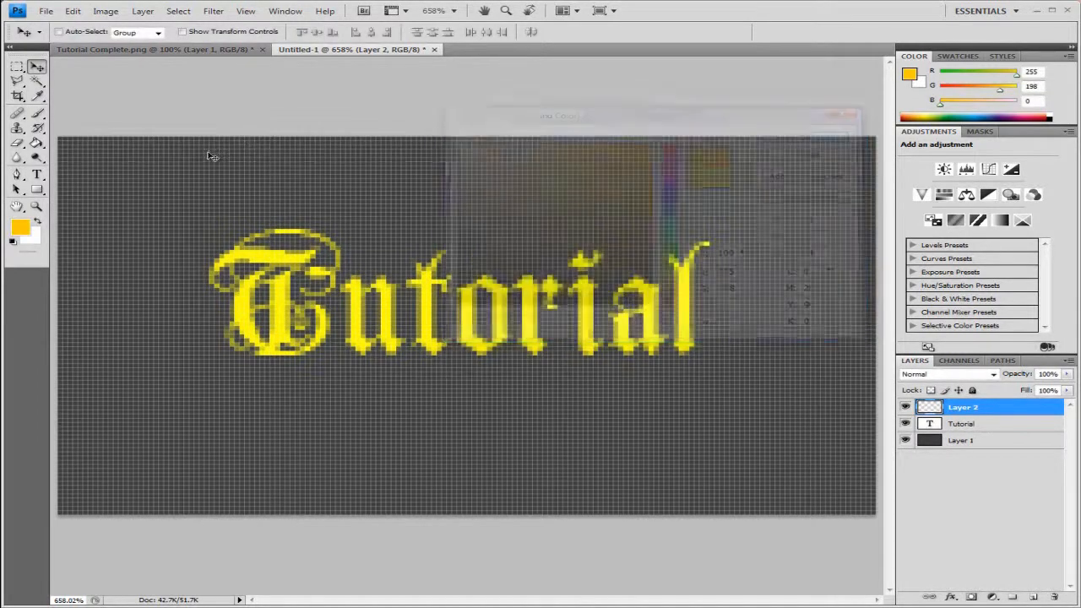
- Add a second "Tutorial" text in orange-yellow and align it over the yellow text
left_click(37, 174)
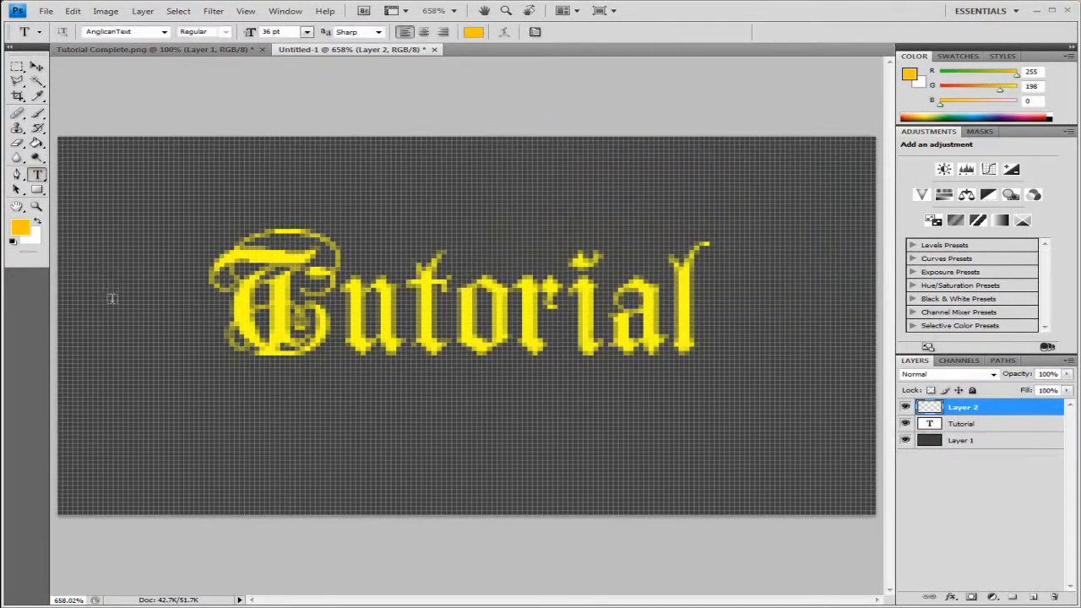
left_click(139, 361)
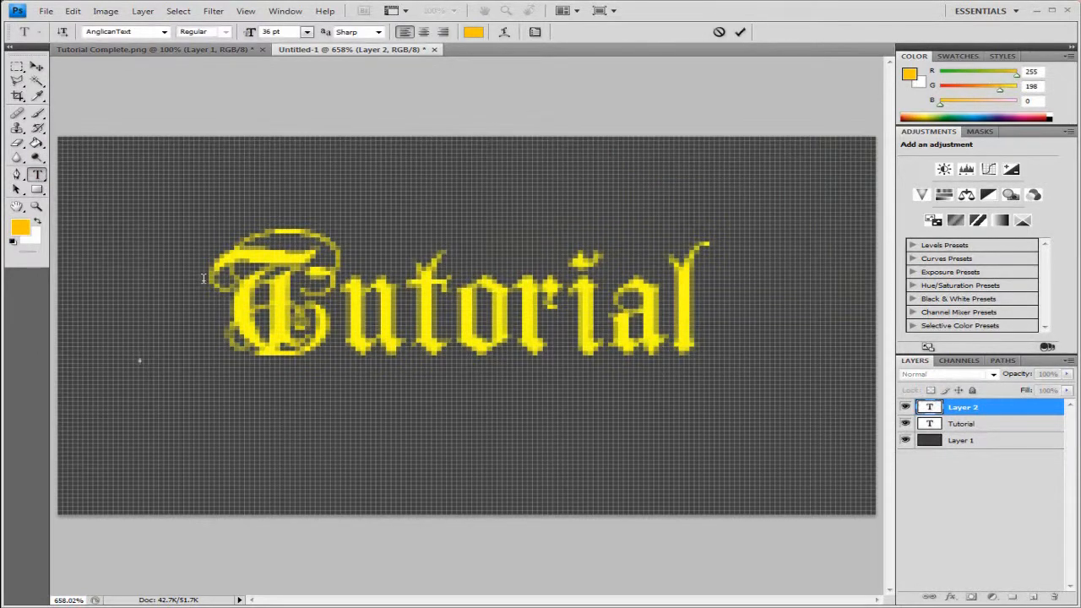
type("Tutorial")
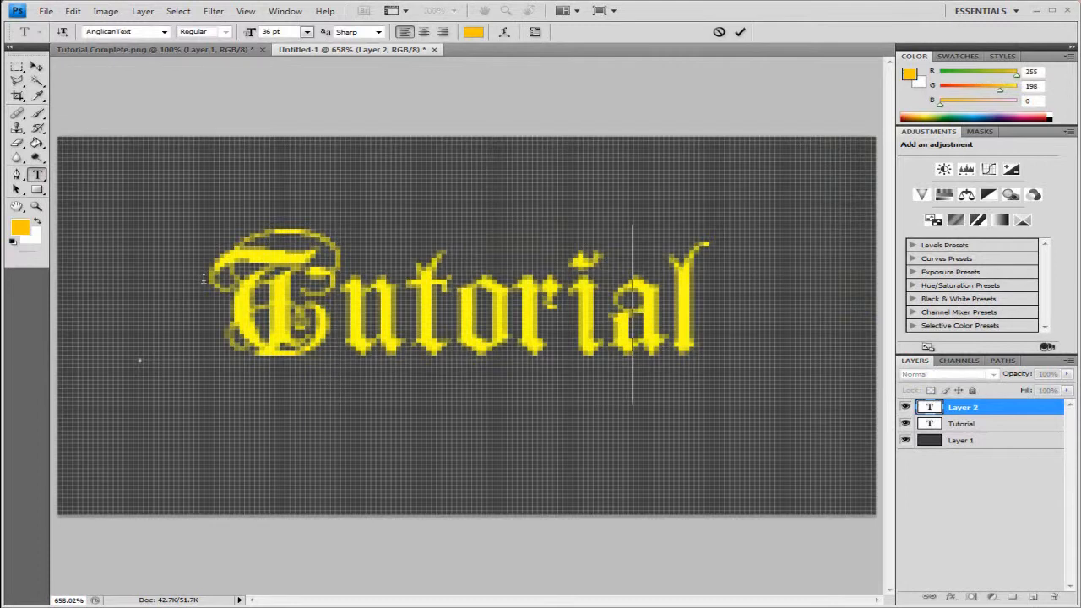
left_click(37, 66)
left_click_drag(350, 329, 393, 322)
key("Right")
key("Right")
key("Right")
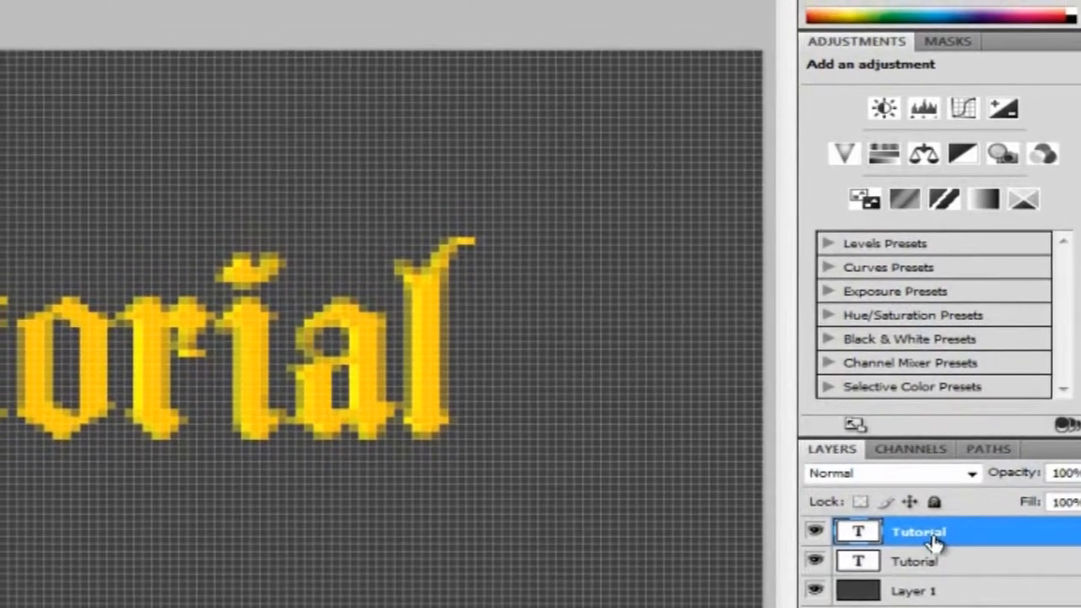
- Rasterize the upper Tutorial text layer and select its letters "rial" with the Polygonal Lasso, ready for moving
right_click(934, 542)
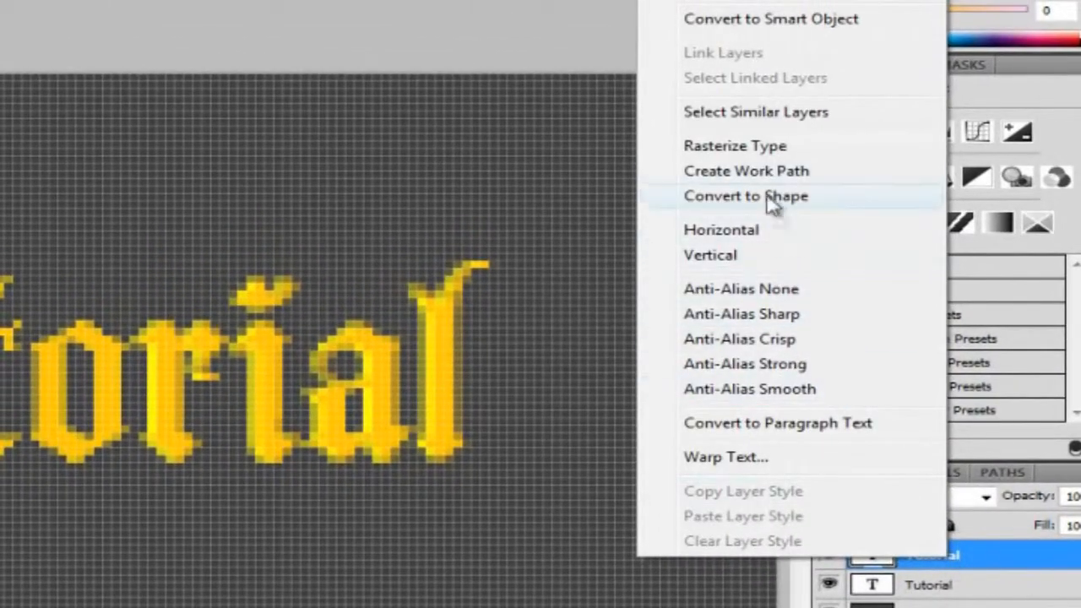
left_click(759, 146)
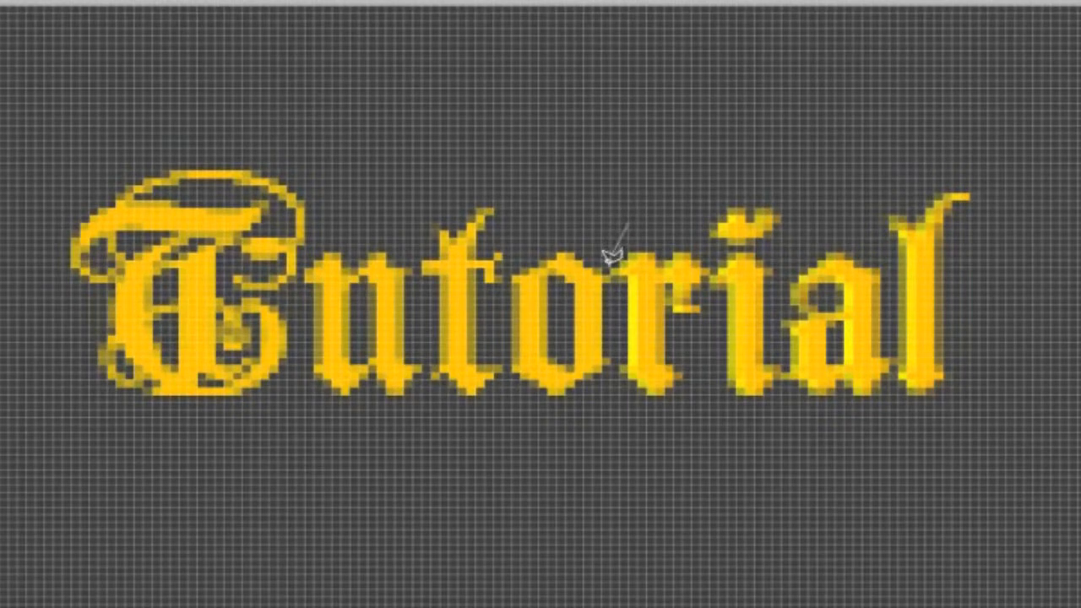
mouse_move(607, 257)
left_mouse_down()
mouse_move(615, 363)
mouse_move(634, 410)
mouse_move(749, 411)
mouse_move(753, 424)
mouse_move(782, 430)
mouse_move(905, 430)
mouse_move(1032, 400)
mouse_move(1005, 241)
mouse_move(1026, 175)
mouse_move(1020, 150)
mouse_move(741, 152)
mouse_move(627, 219)
left_mouse_up()
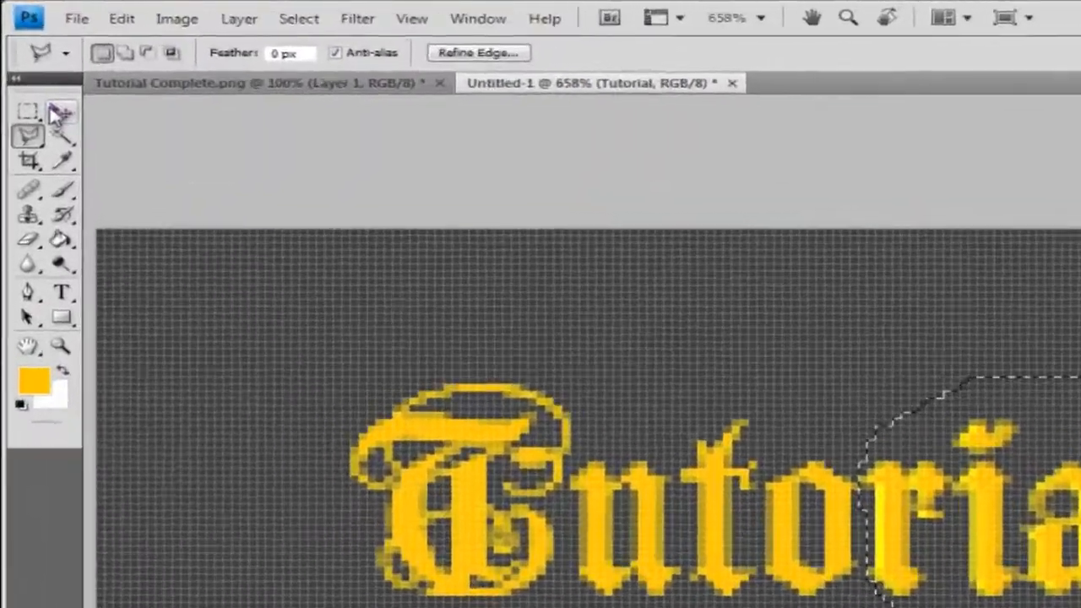
left_click(59, 114)
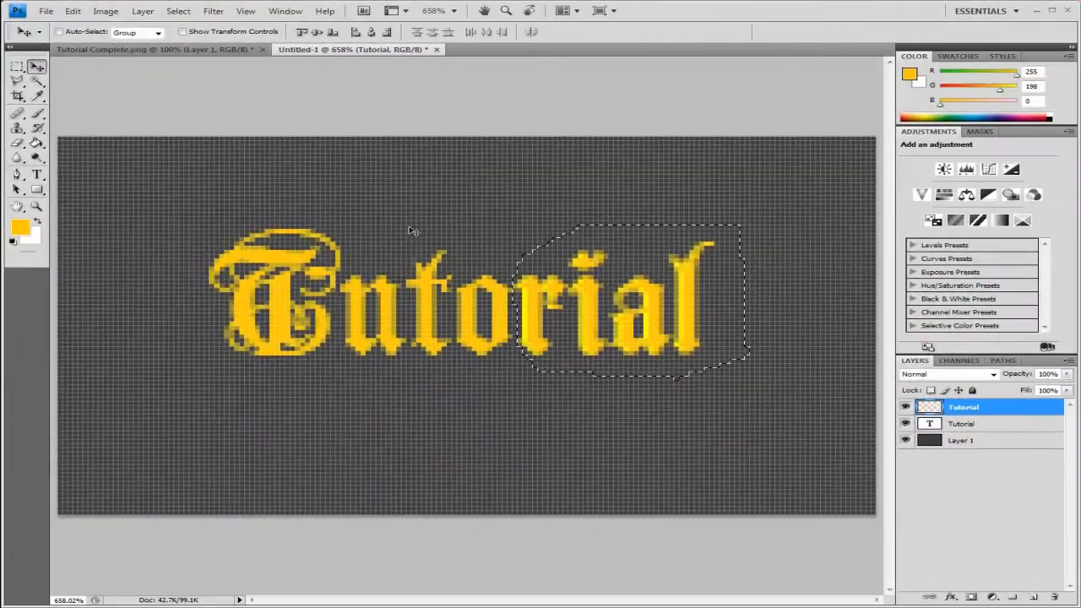
- Nudge the selected letters "rial" left into line with the yellow text, and move the yellow text layer above the orange one
key("Left")
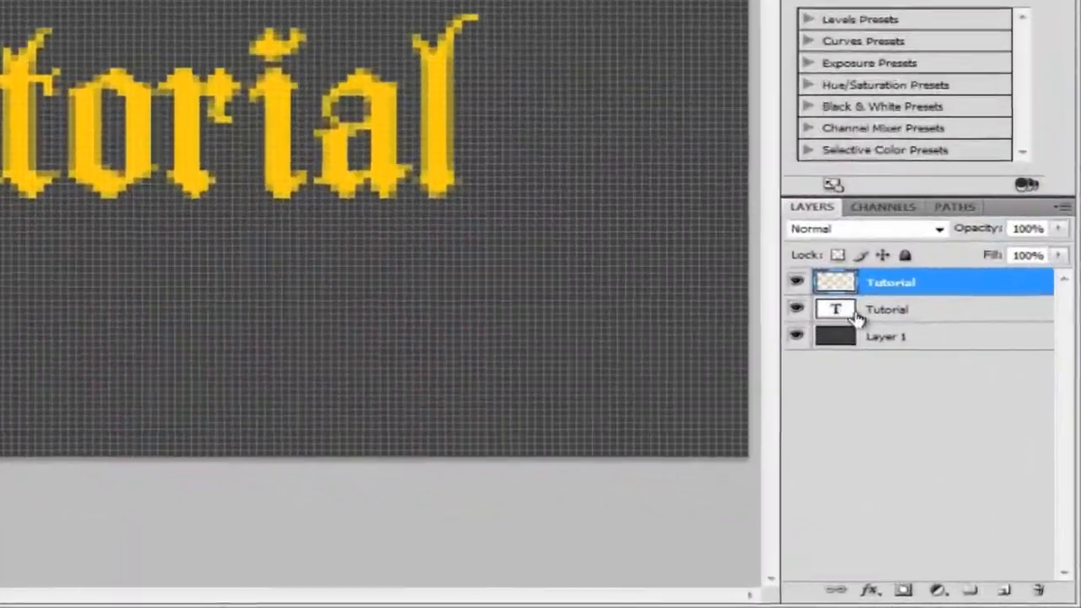
left_click_drag(857, 317, 850, 278)
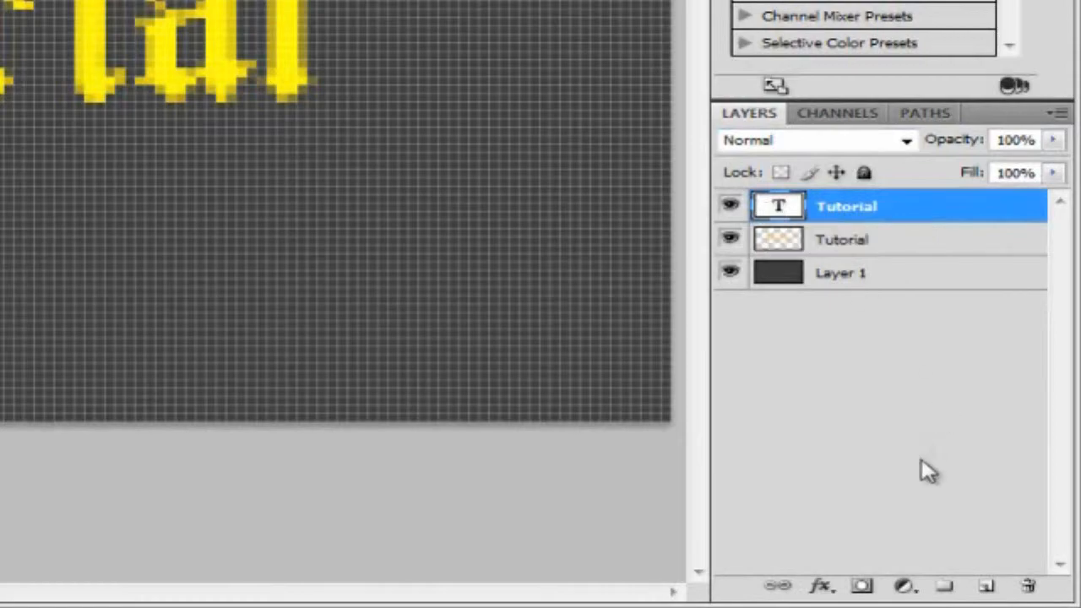
- Add a layer mask to the yellow text layer and draw a vertical white-to-black gradient on it from the letters' base to their top
left_click(861, 587)
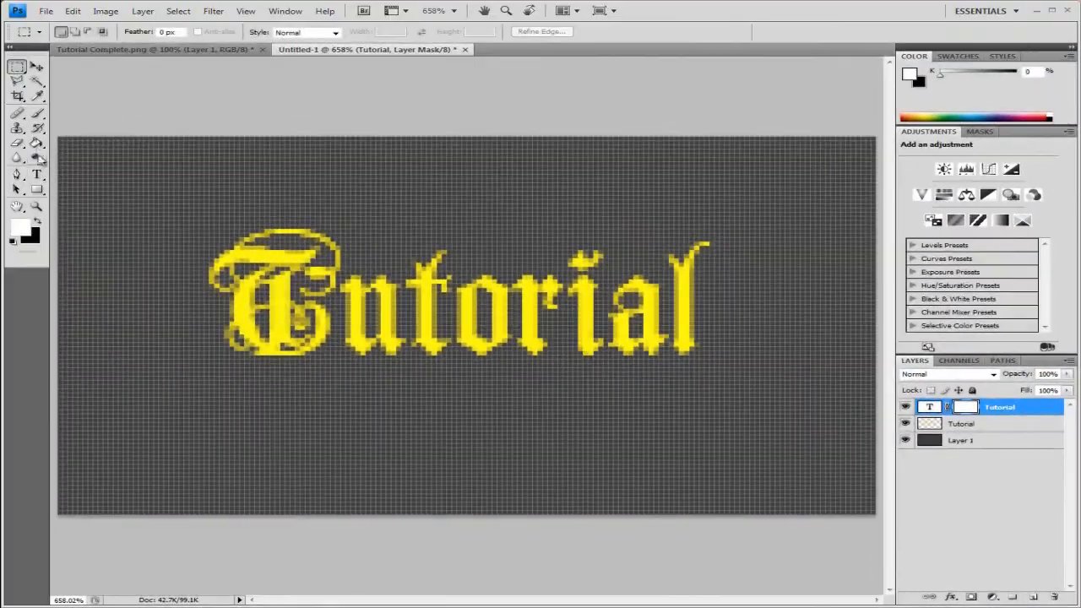
left_click(37, 144)
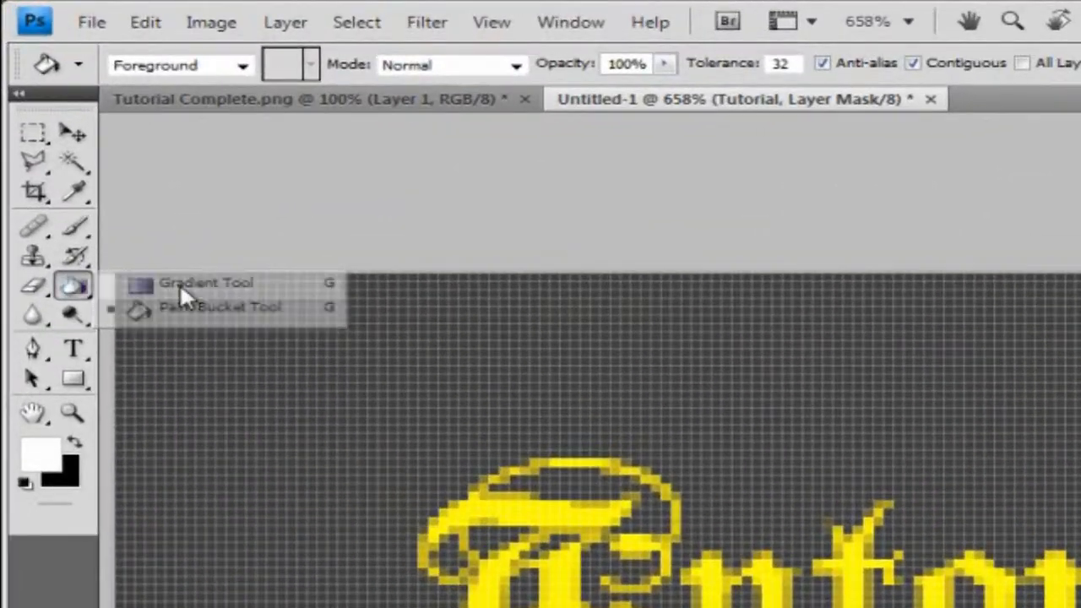
left_click(89, 142)
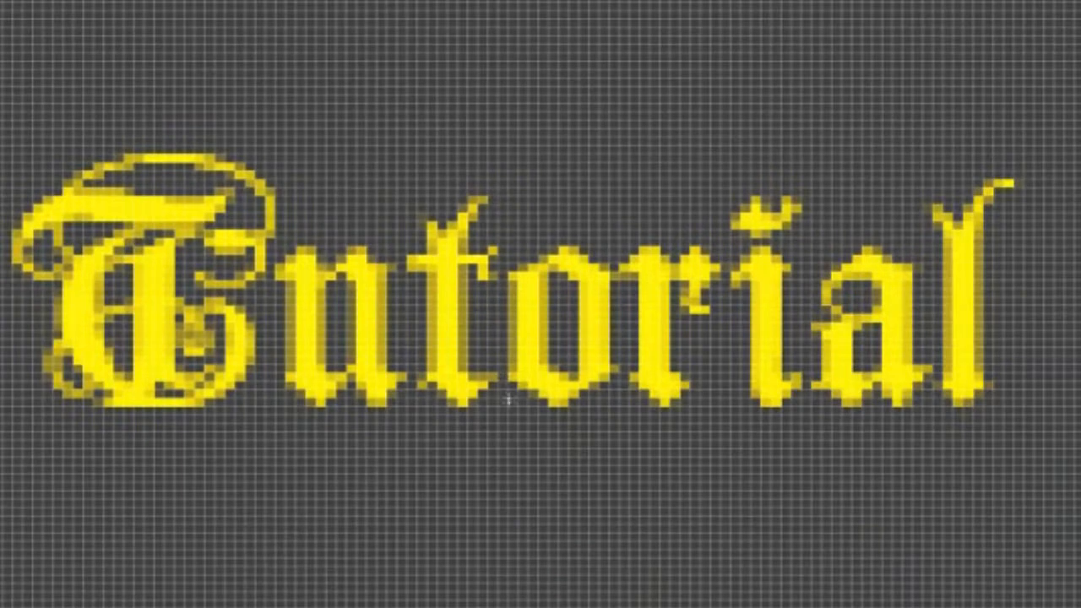
left_click_drag(521, 302, 516, 174)
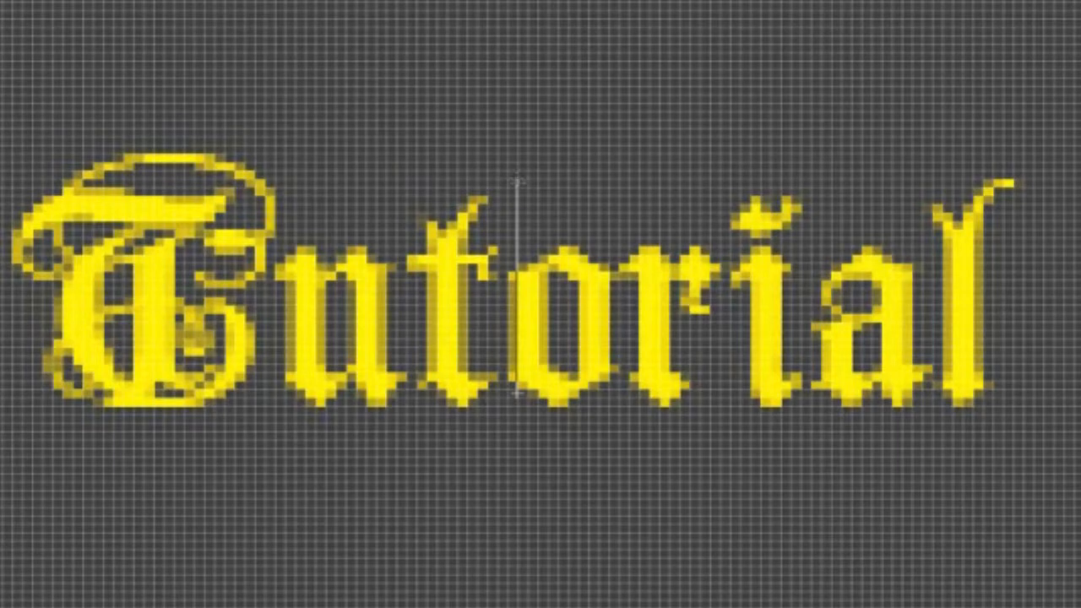
left_click_drag(516, 179, 517, 182)
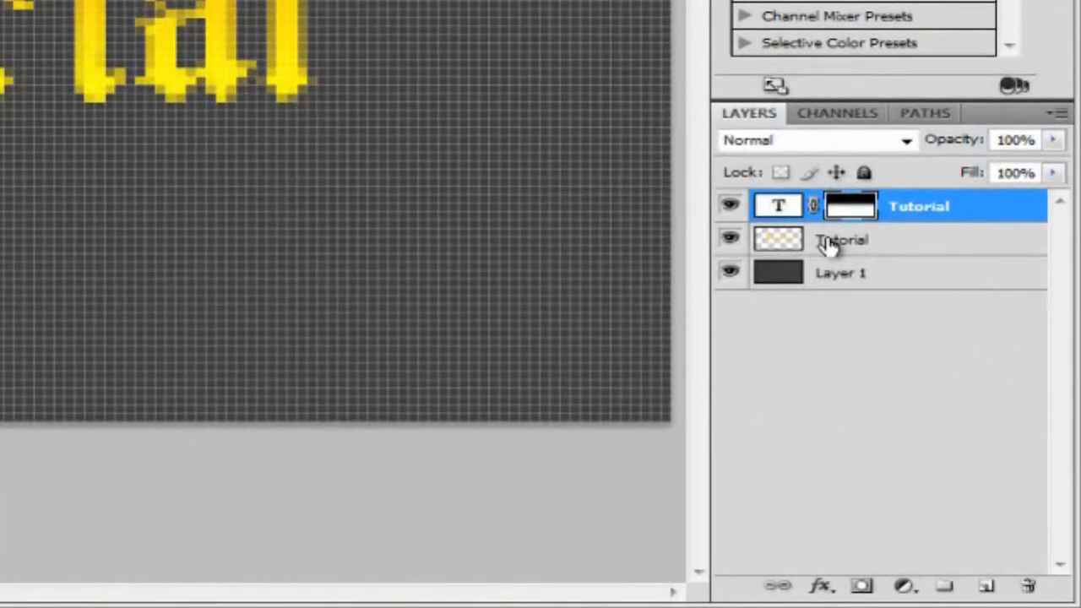
- Merge the two Tutorial layers into one and duplicate the merged layer as Tutorial copy
left_click(828, 244, "shift")
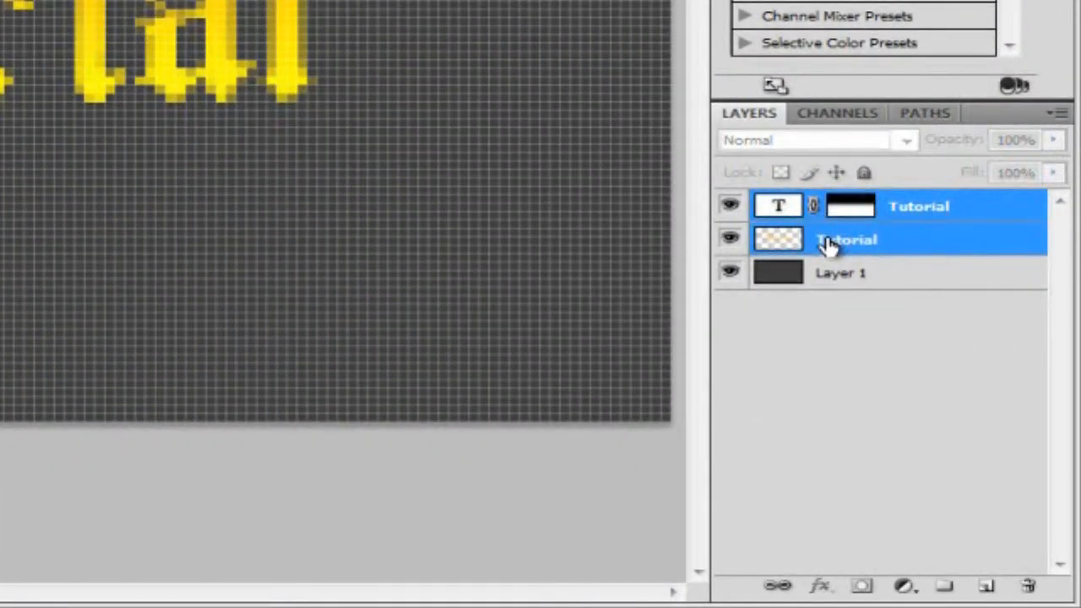
key("ctrl+e")
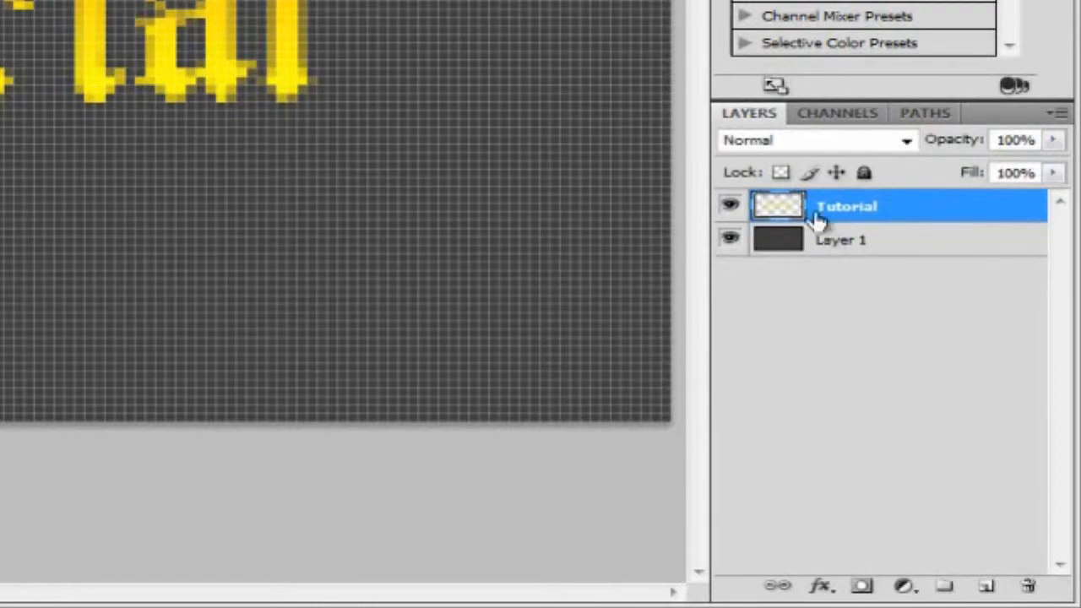
right_click(926, 218)
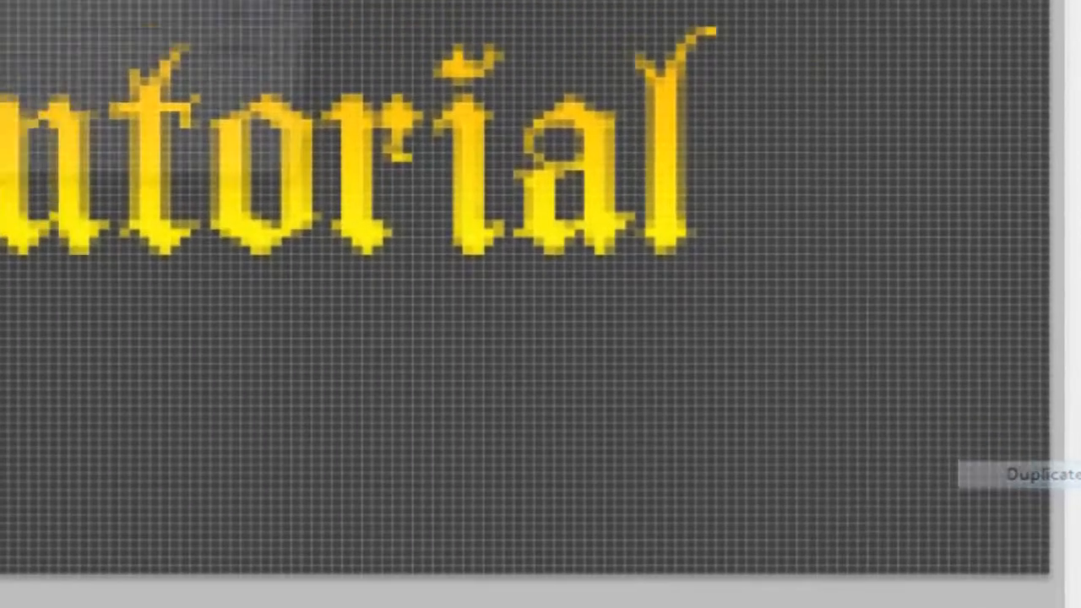
left_click(799, 335)
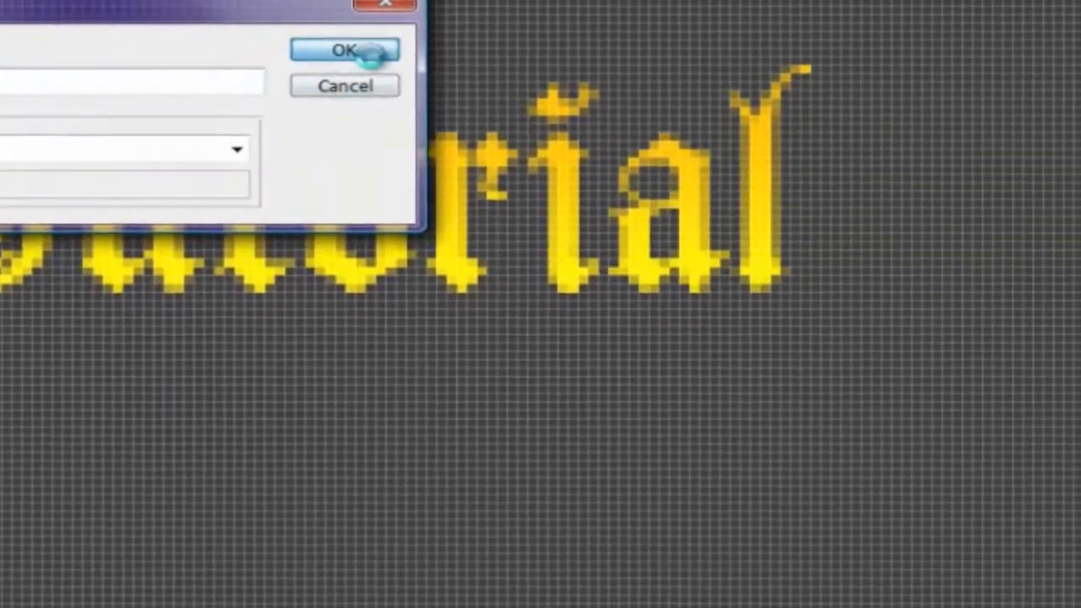
left_click(817, 234)
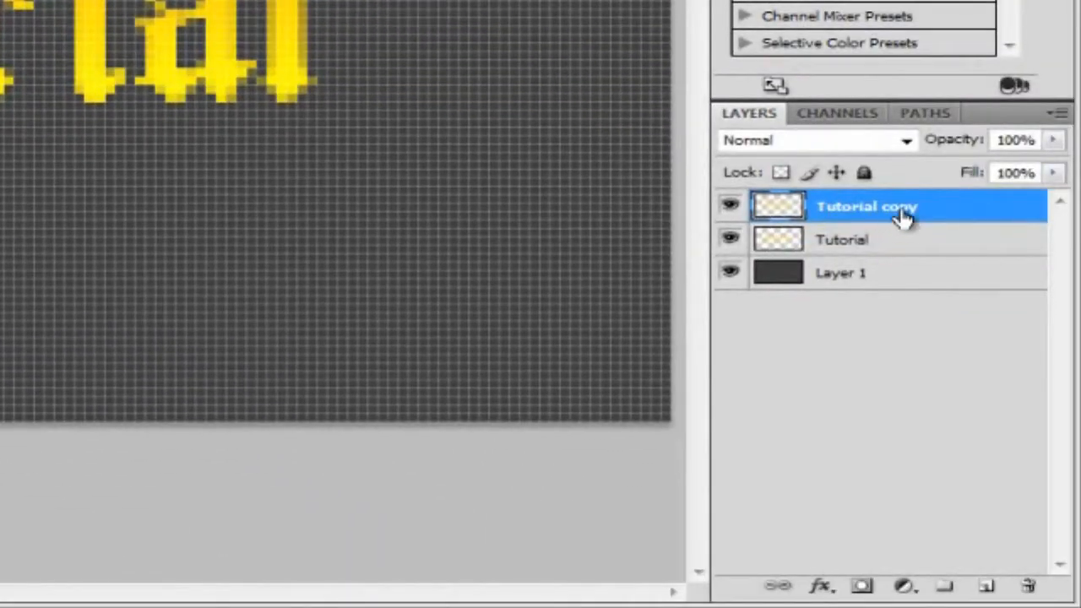
- Add a drop shadow to the Tutorial copy layer with a 90° angle, 50% opacity, 0 px distance and 10% spread
right_click(996, 216)
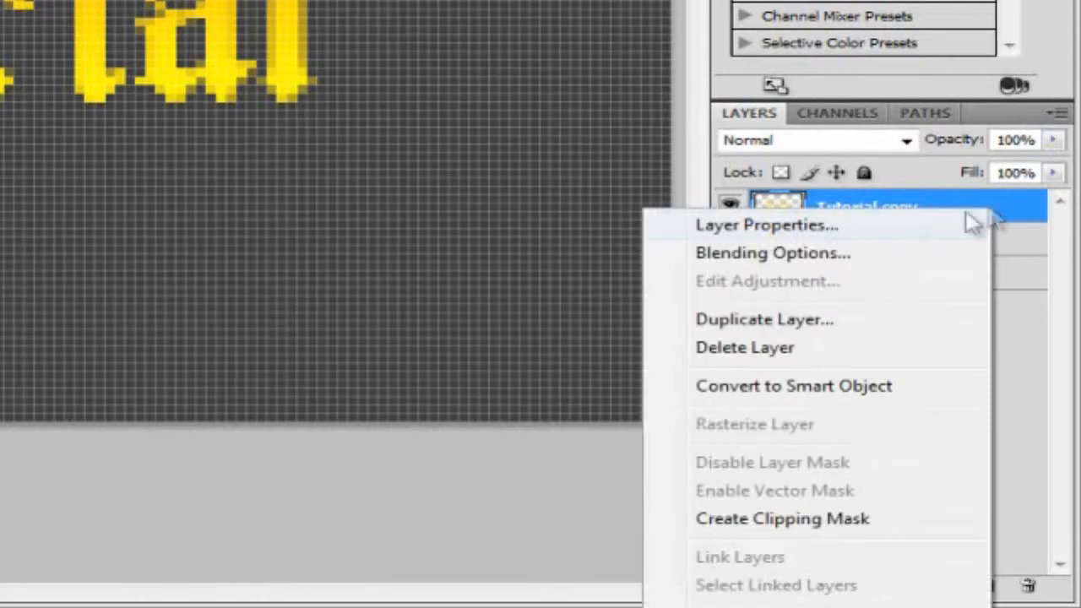
left_click(786, 253)
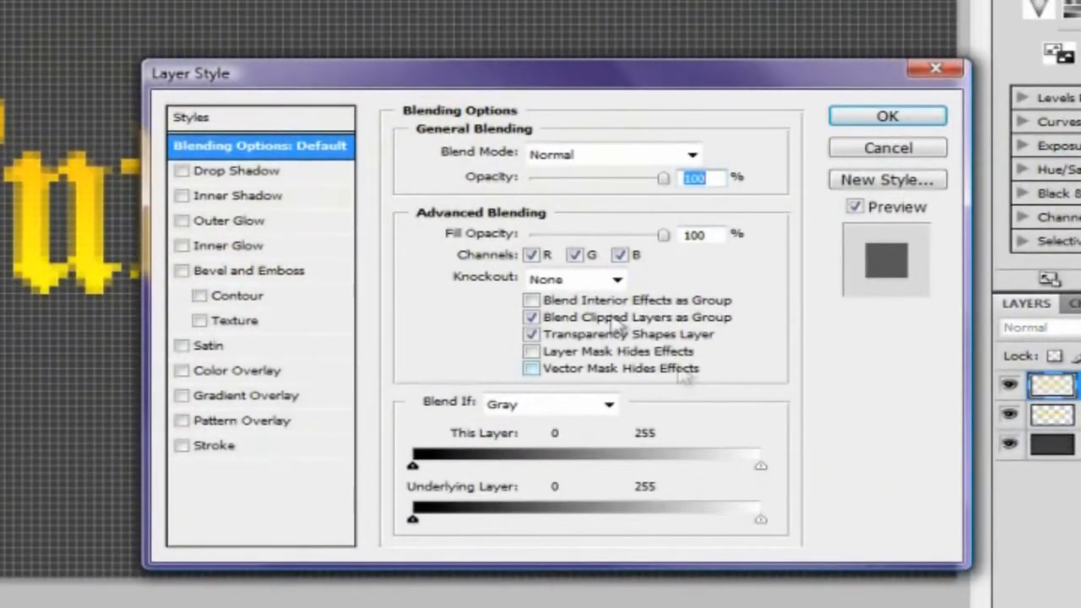
left_click(183, 172)
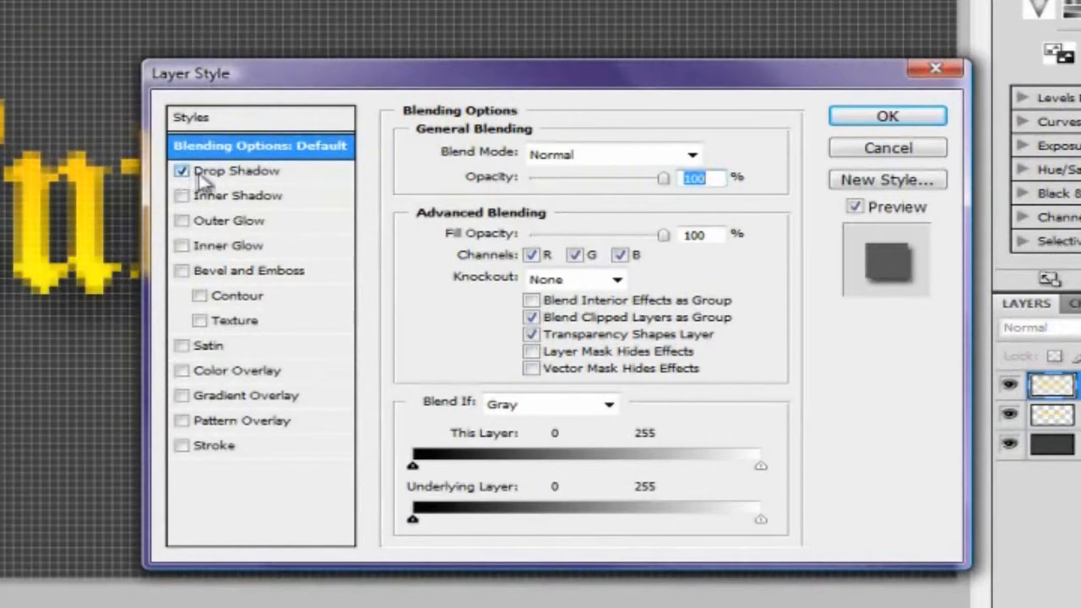
left_click(232, 171)
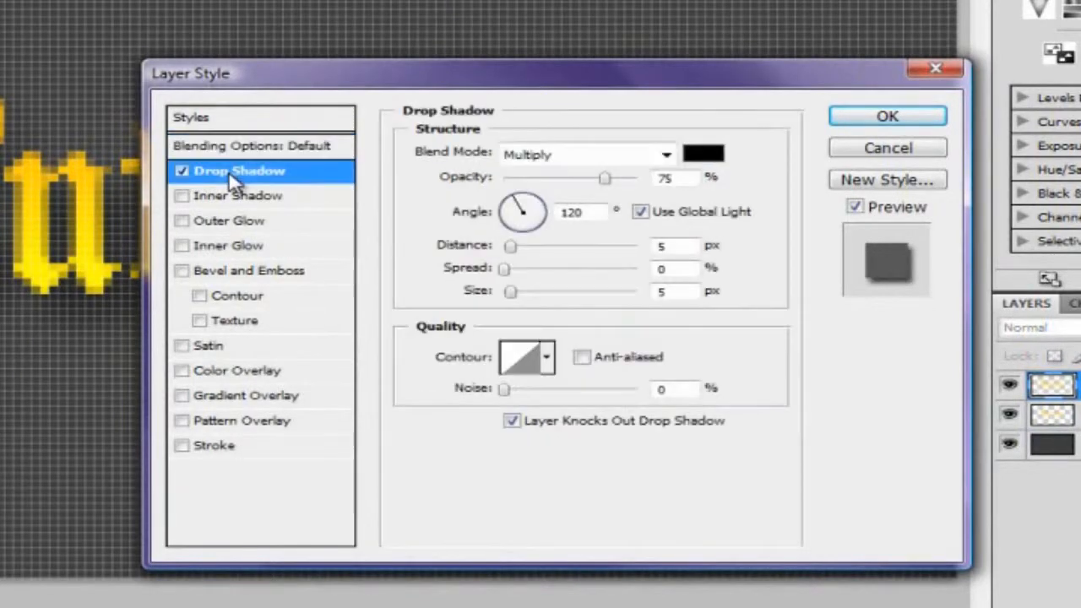
double_click(571, 213)
type("90")
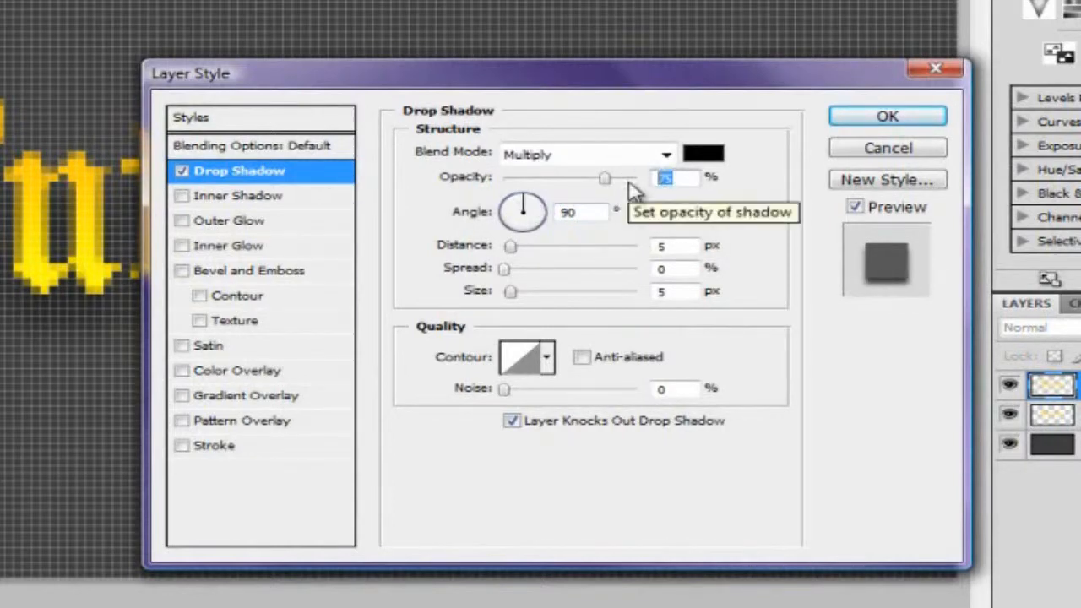
type("50")
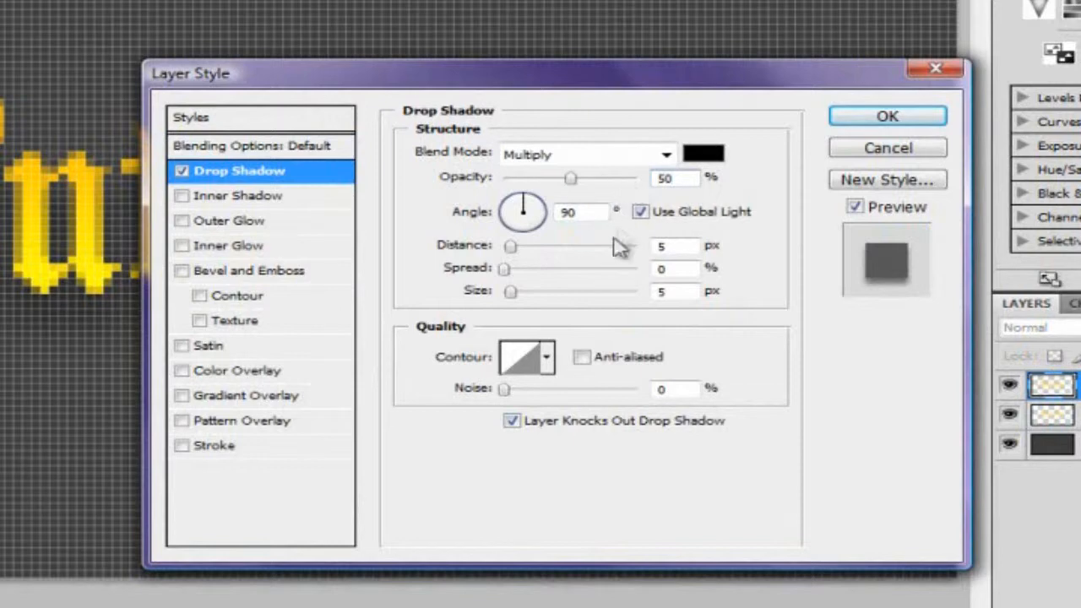
double_click(661, 246)
type("0")
key("Tab")
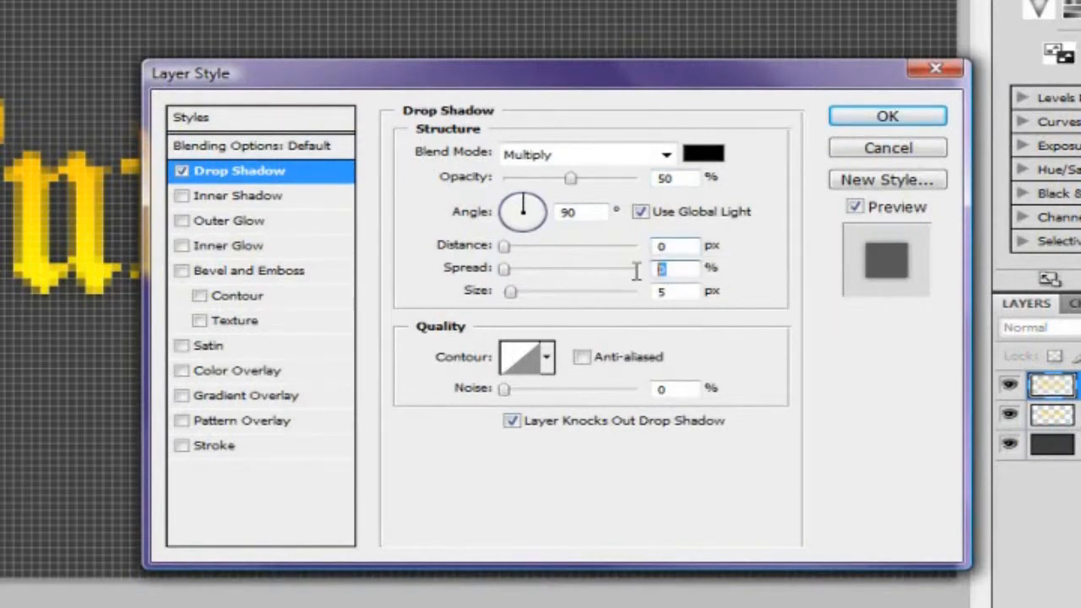
type("10")
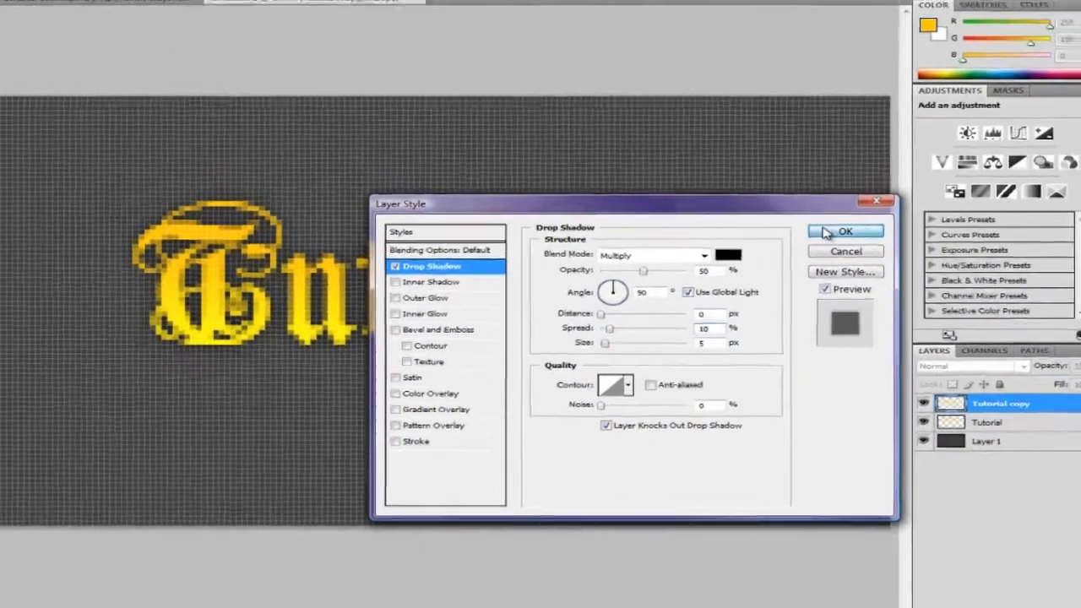
left_click(854, 116)
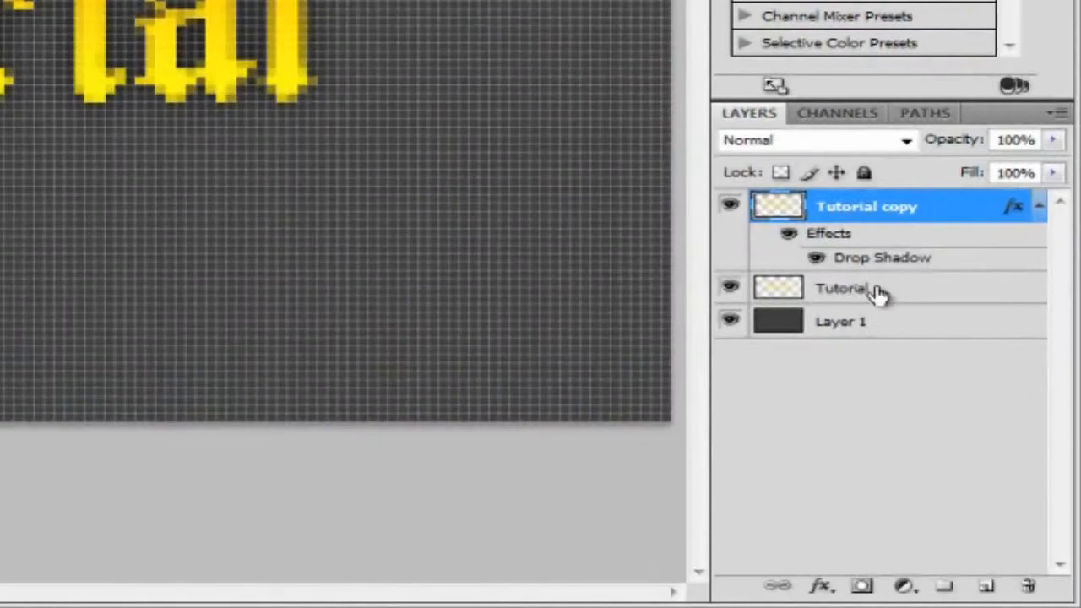
- Flip the lower Tutorial layer vertically to start a reflection of the text
left_click(880, 292)
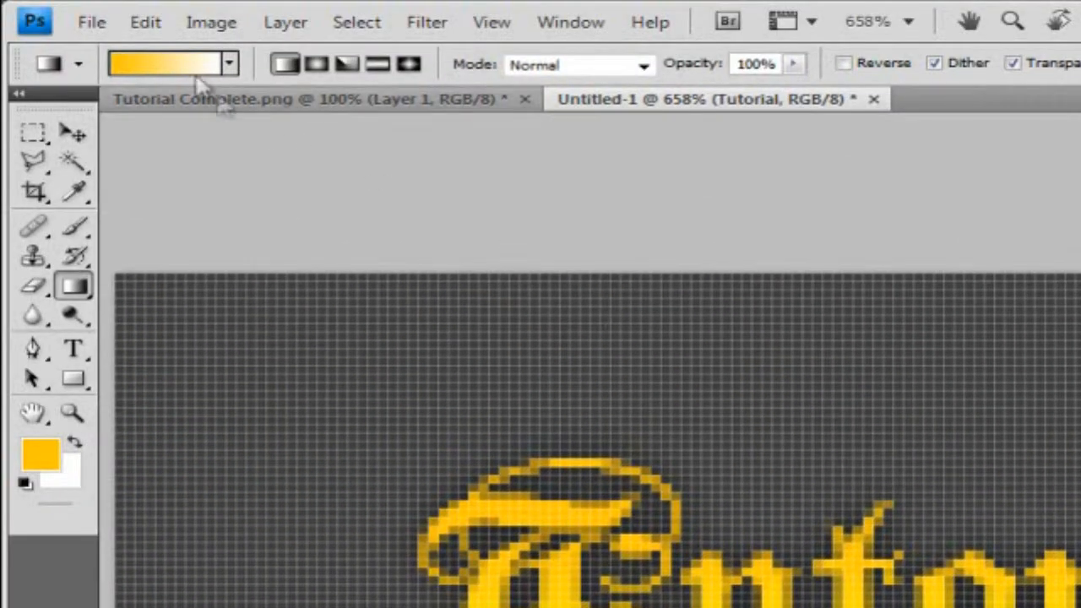
left_click(145, 23)
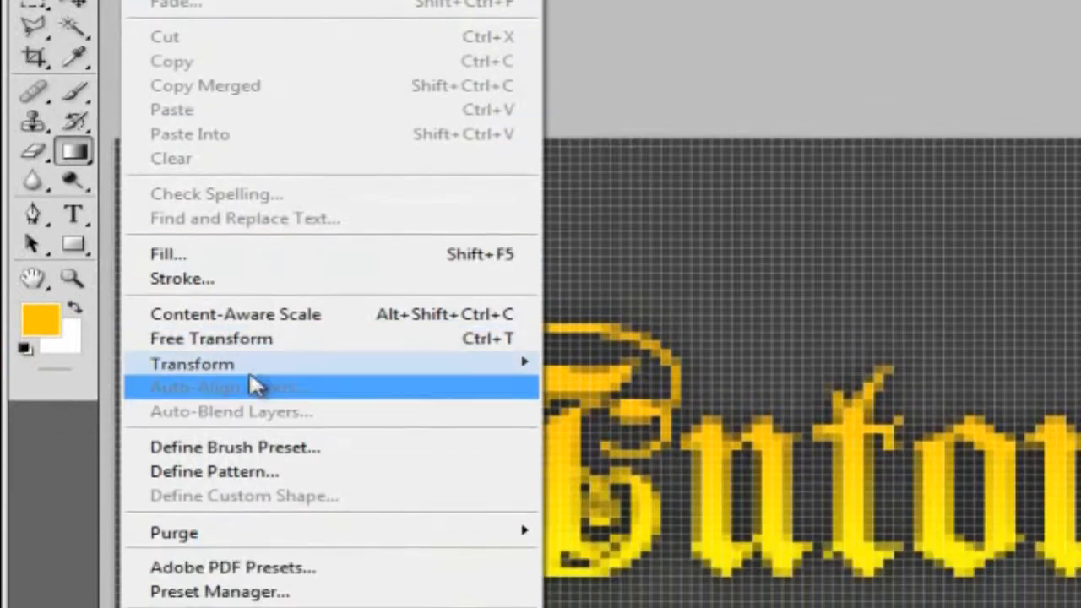
mouse_move(253, 365)
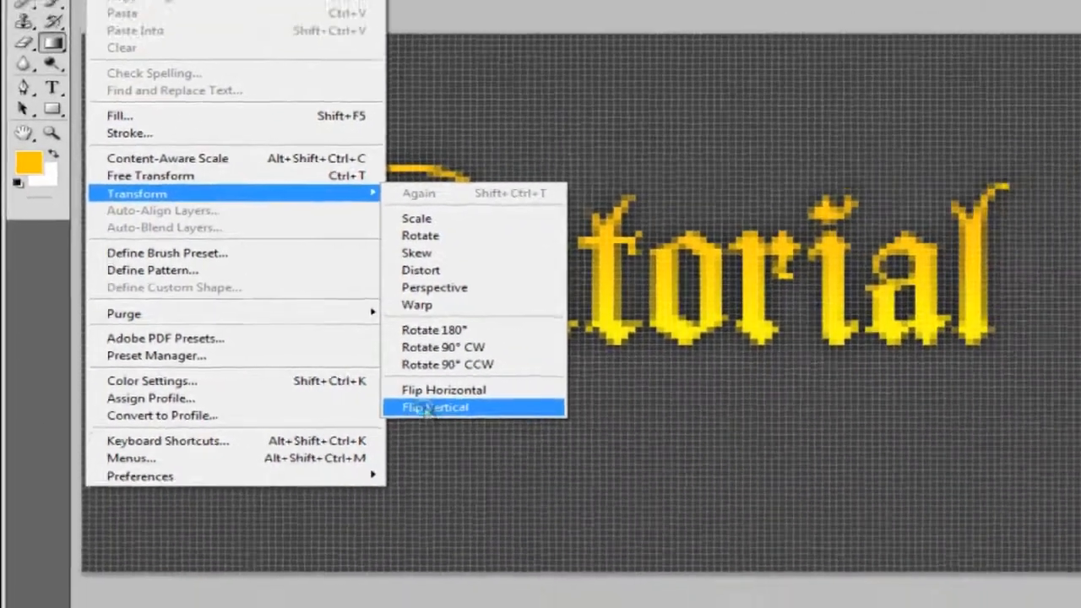
left_click(617, 421)
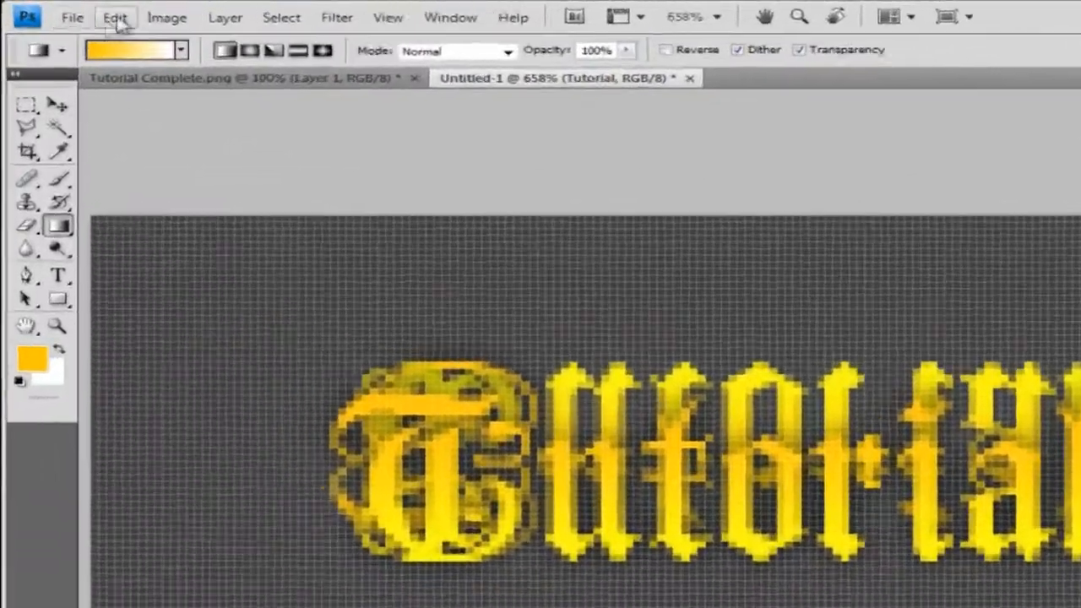
- Skew the flipped text by pulling its two lower corners outward so the reflection widens toward the bottom
left_click(73, 11)
mouse_move(261, 500)
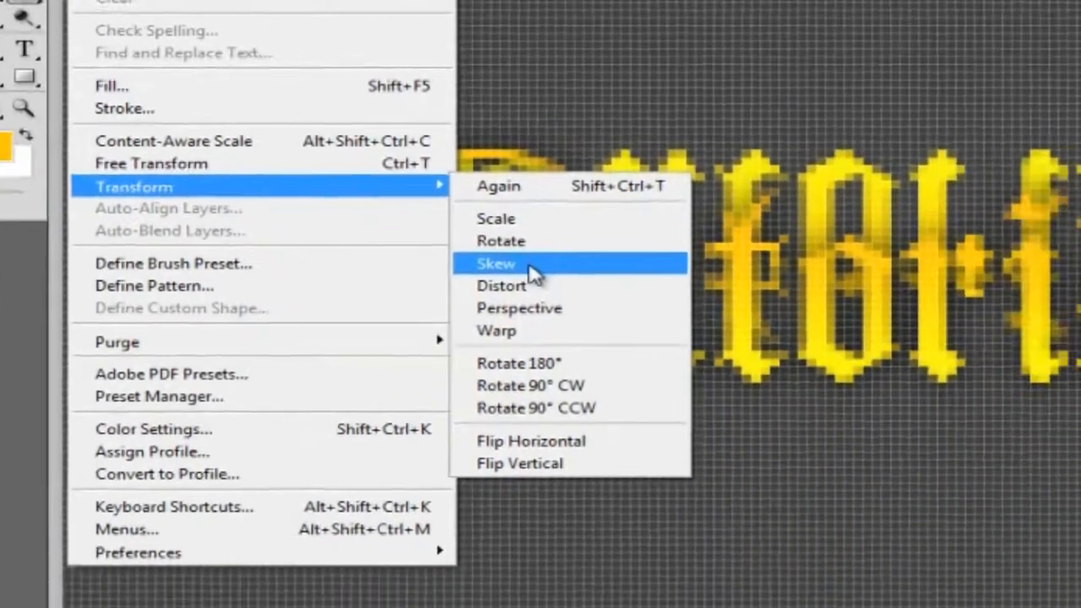
left_click(586, 324)
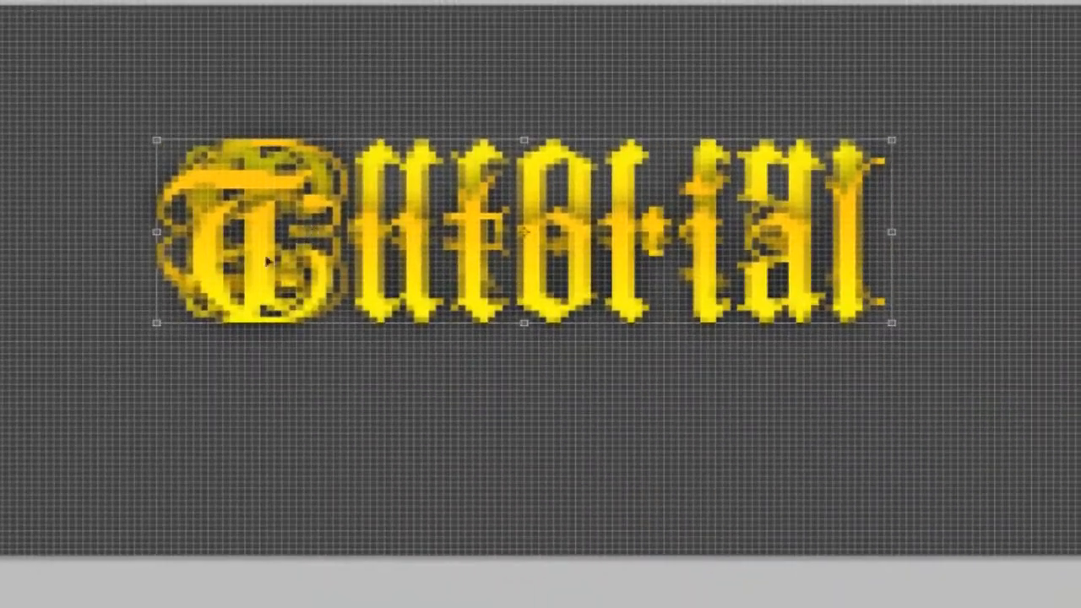
left_click_drag(158, 327, 27, 321)
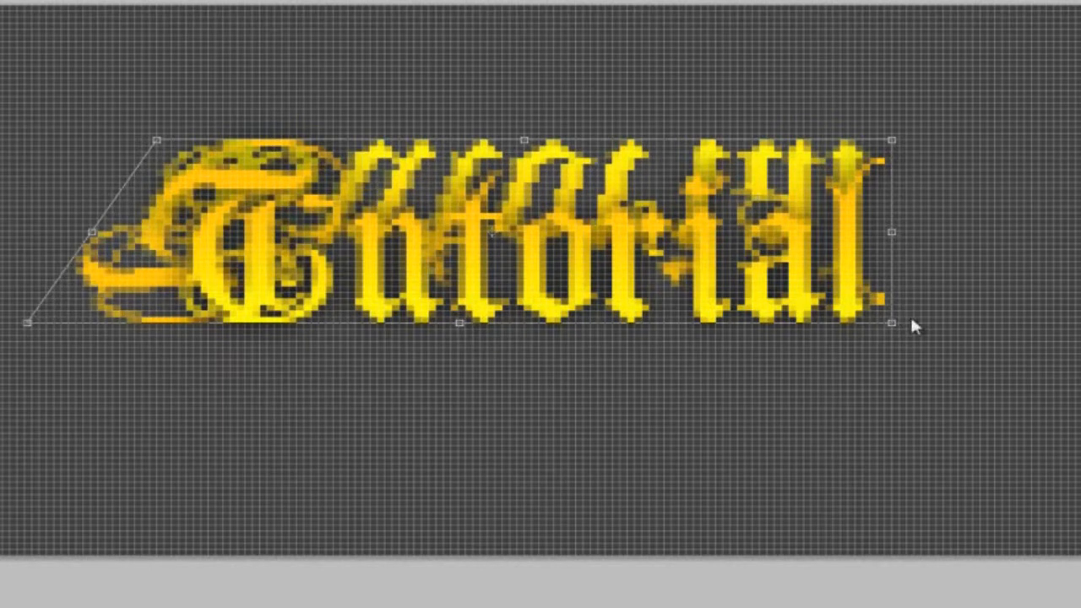
left_click_drag(897, 329, 1039, 317)
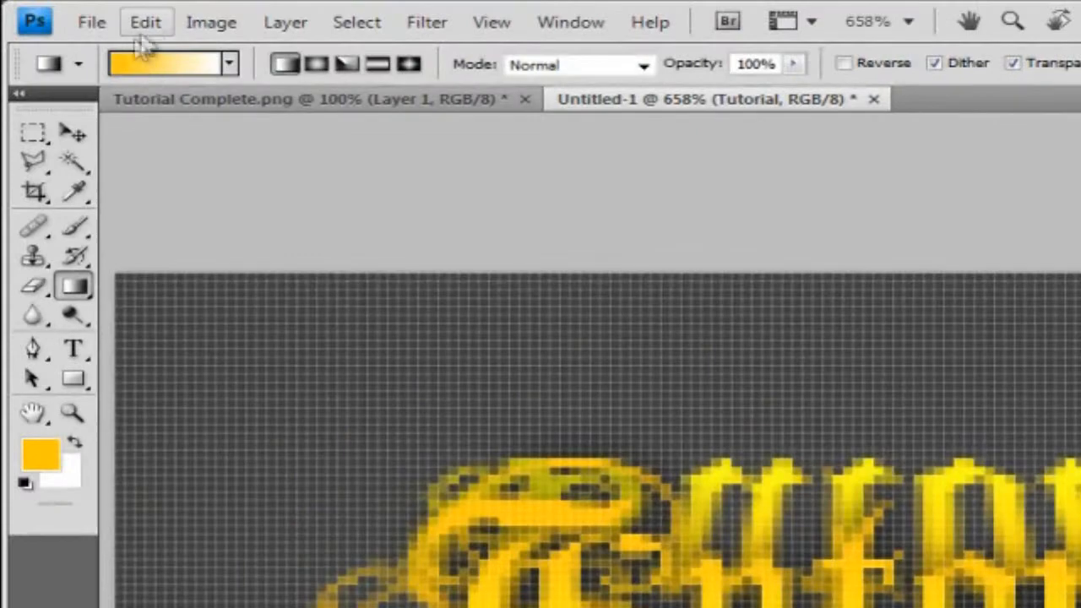
- Scale the flipped text vertically to about half its height, keeping its upper edge in place
left_click(145, 22)
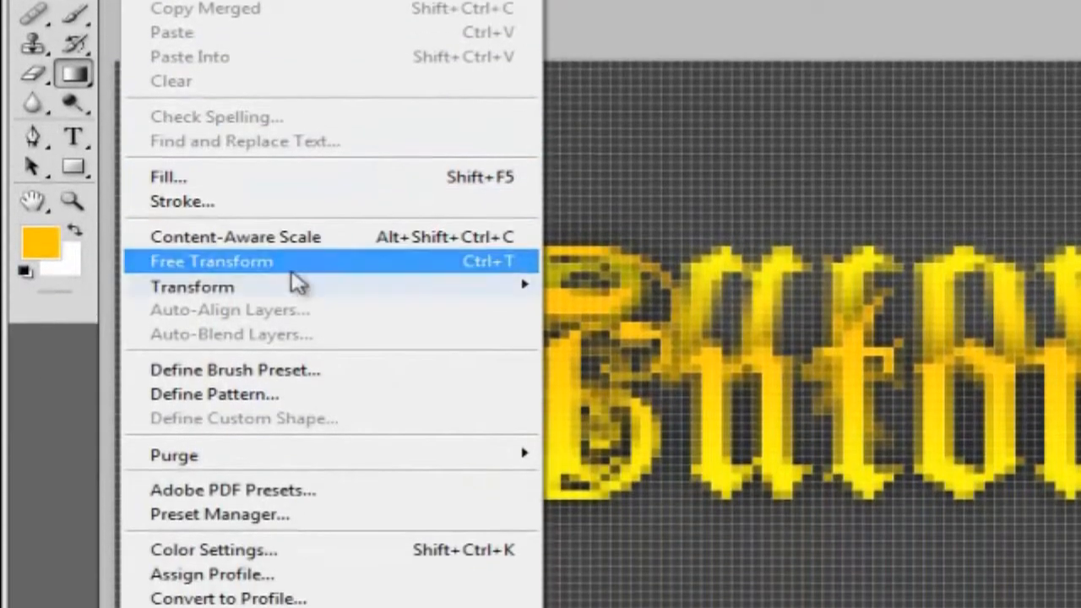
mouse_move(371, 507)
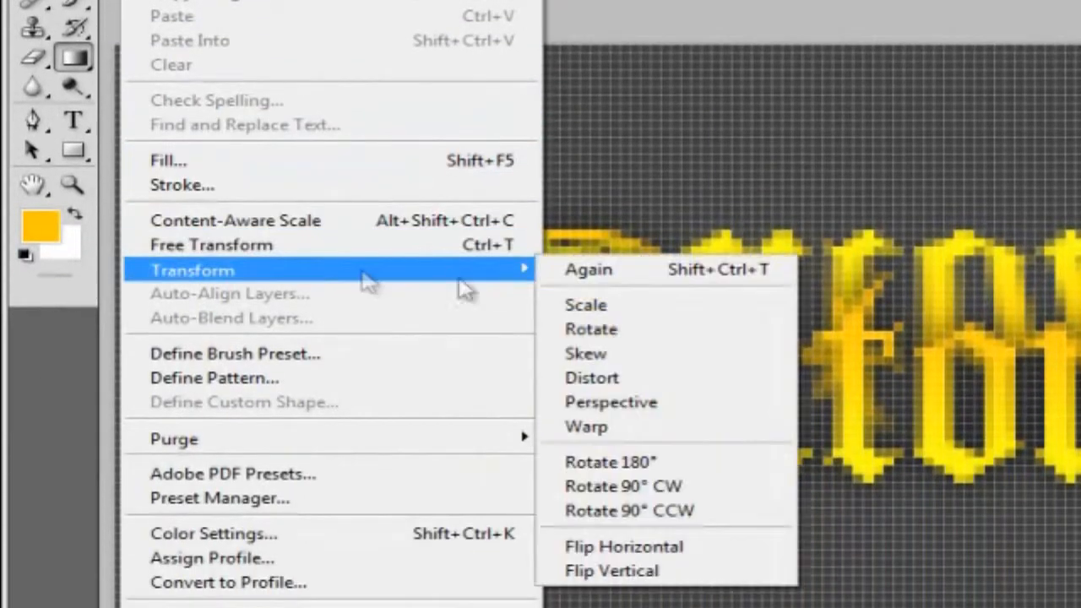
left_click(596, 309)
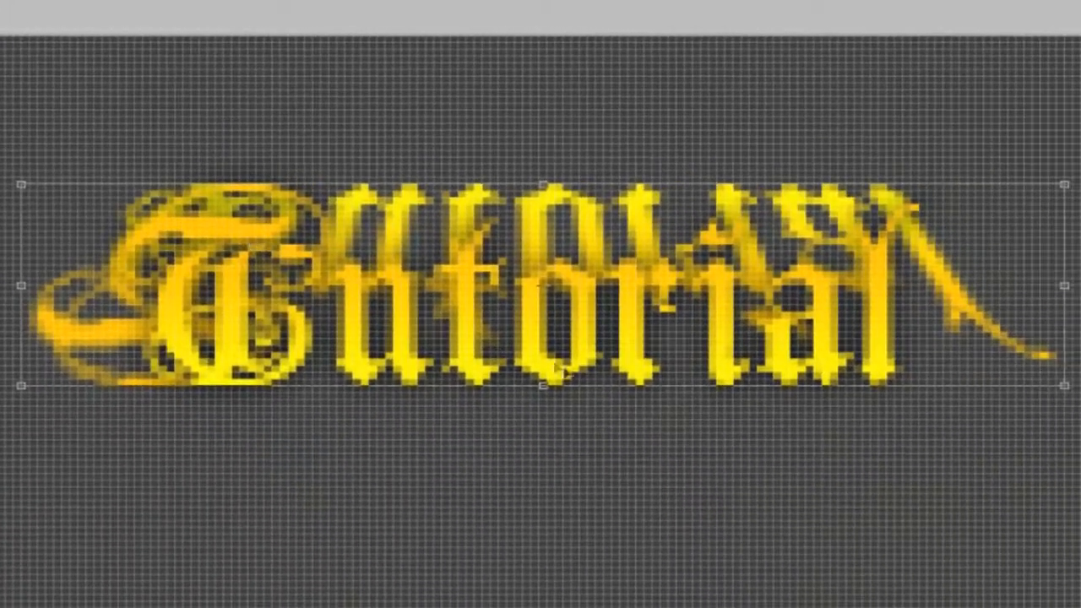
left_click_drag(542, 384, 542, 285)
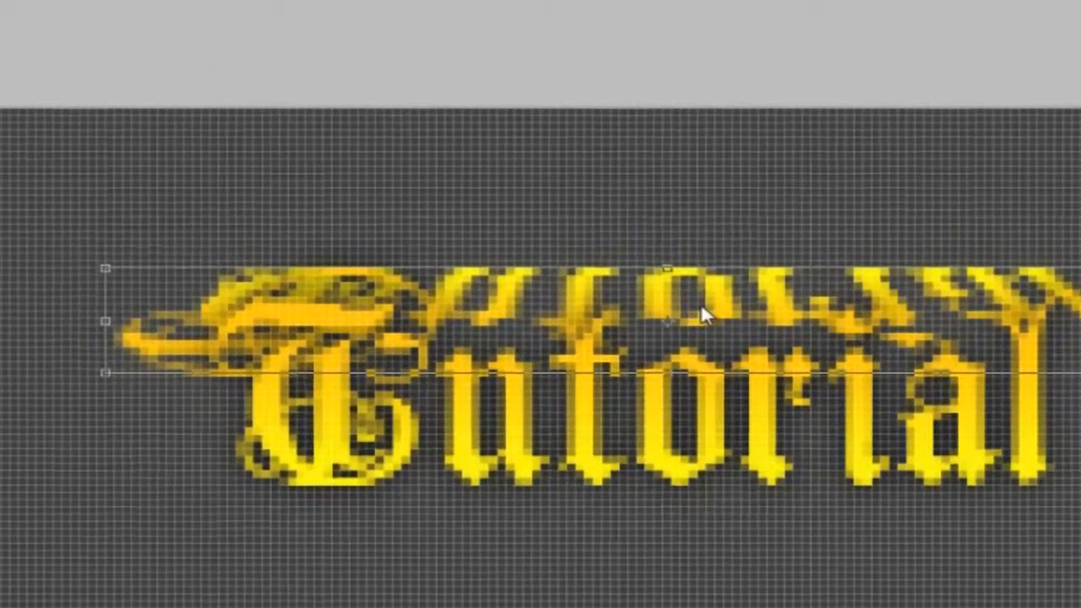
key("Return")
- Move the flattened reflection directly beneath the upright text and add a layer mask to its layer
left_click(73, 133)
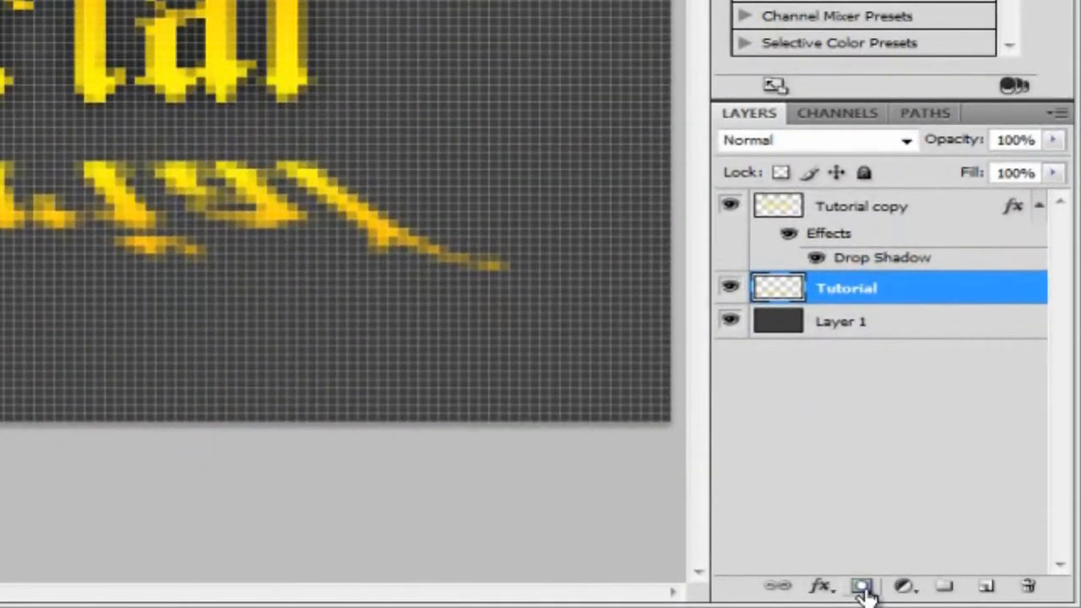
left_click(861, 587)
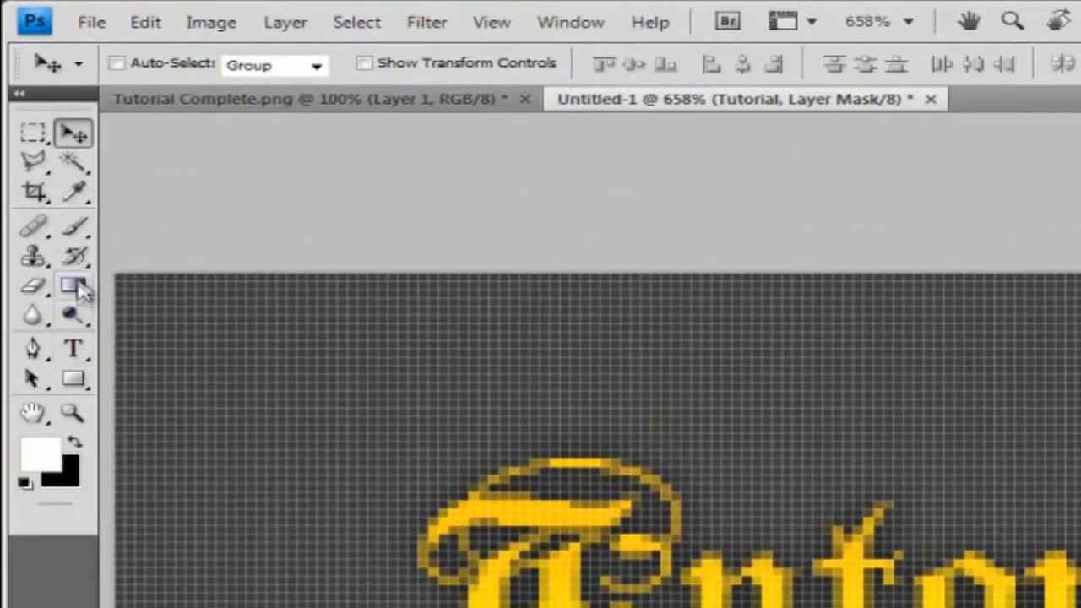
- Fade the reflection downward with a white-to-black Foreground to Background gradient on its layer mask and lower the layer's opacity
left_click(75, 287)
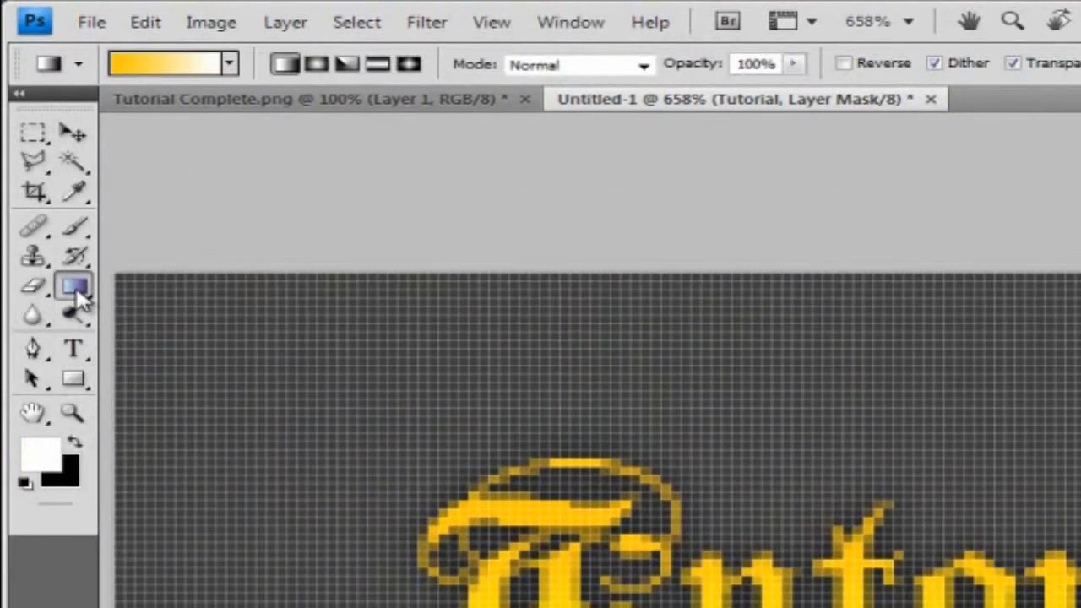
left_click(169, 66)
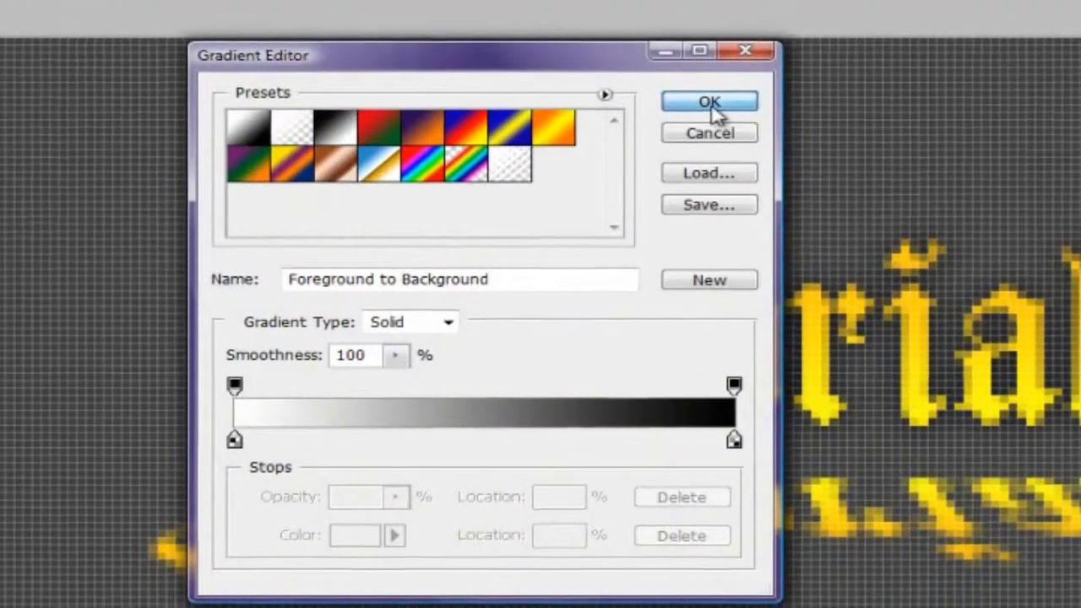
left_click(715, 105)
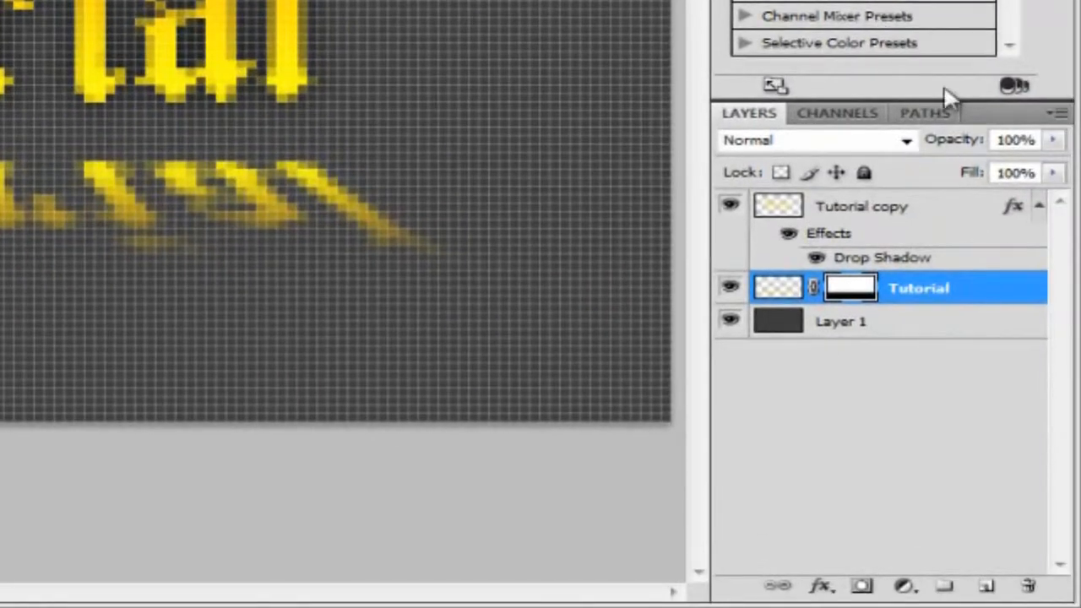
left_click(1052, 141)
left_click_drag(1059, 168, 963, 182)
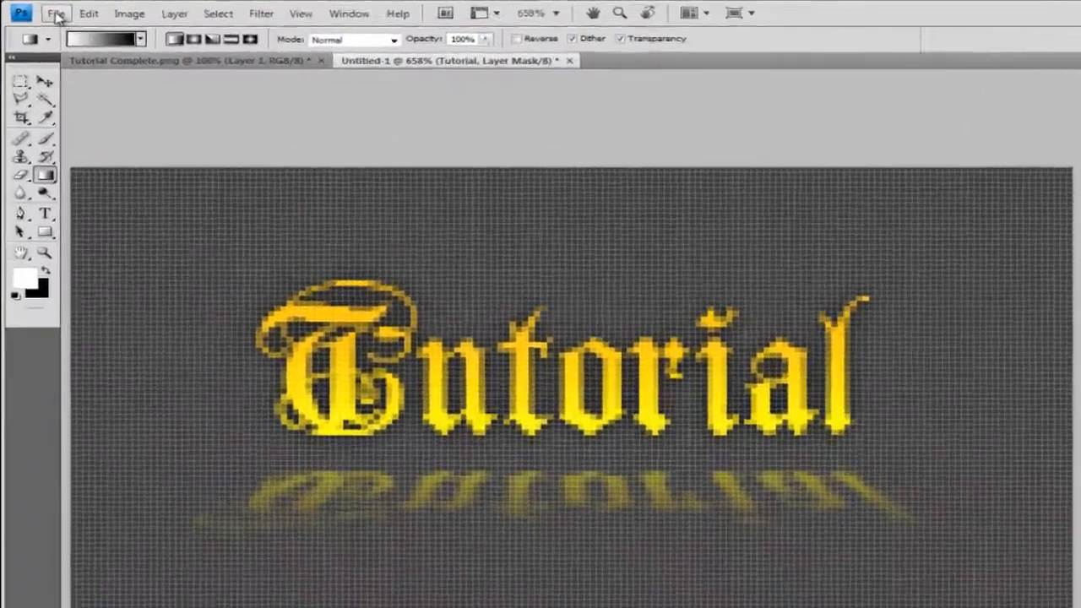
- Open the RedButterfly.png image from the Loveless folder
left_click(46, 11)
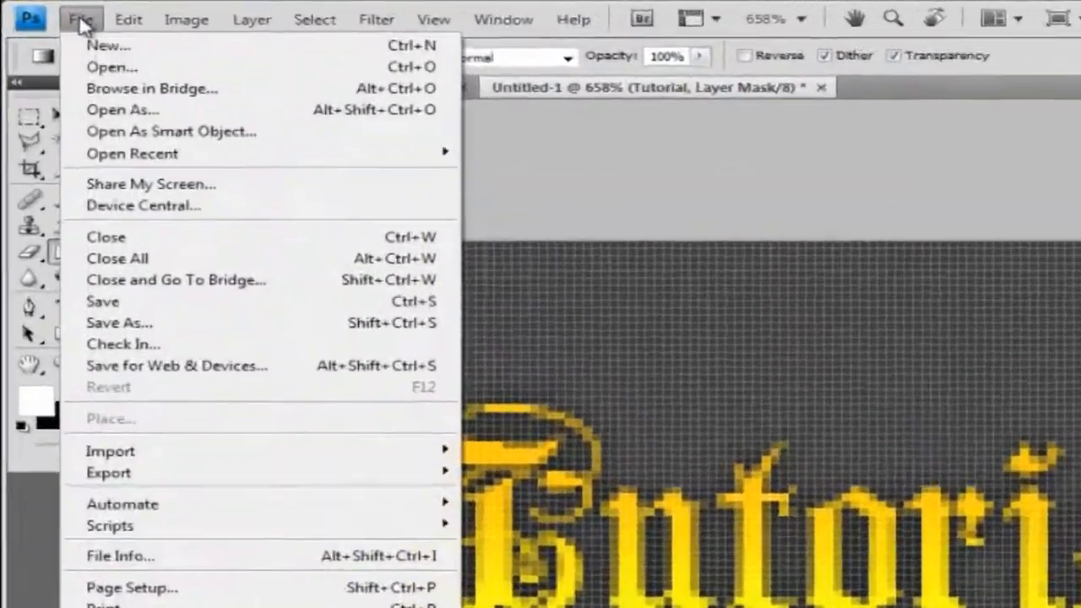
left_click(125, 77)
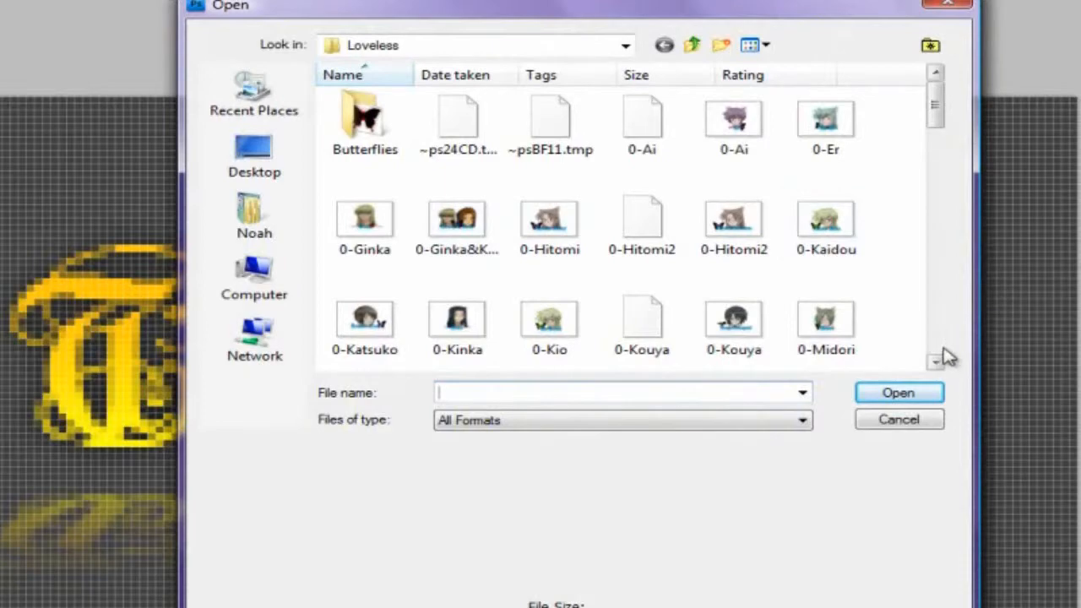
scroll(946, 356, "down", 5)
scroll(945, 356, "down", 5)
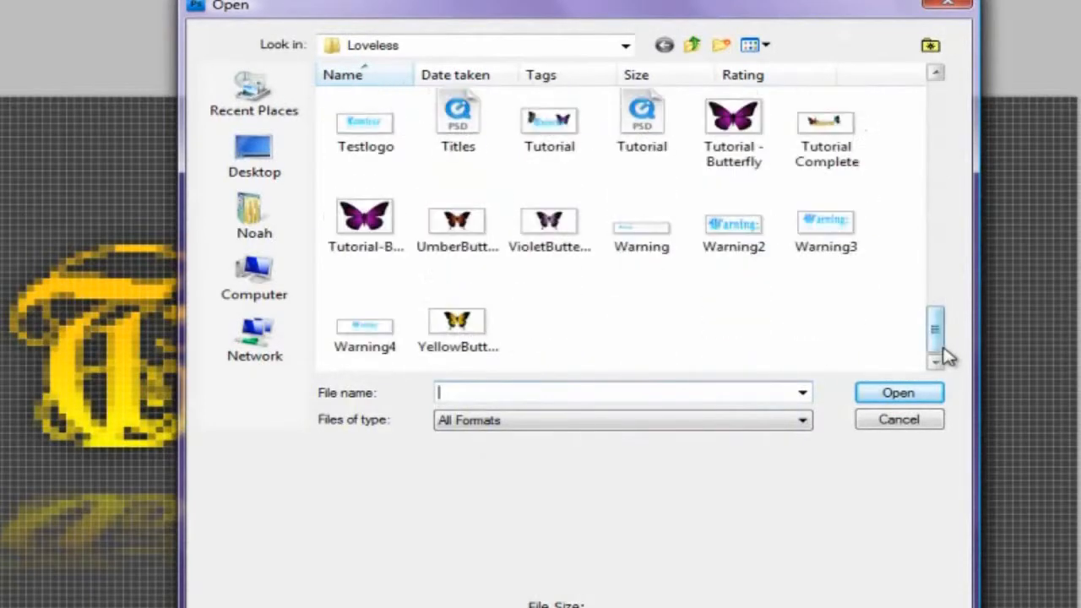
left_click_drag(936, 337, 937, 302)
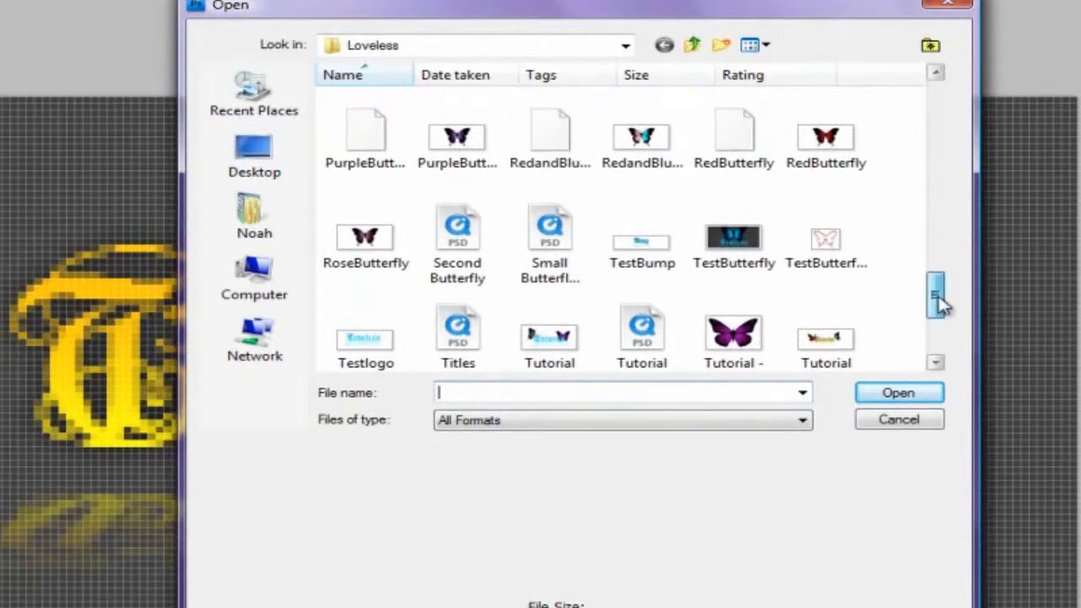
left_click(827, 203)
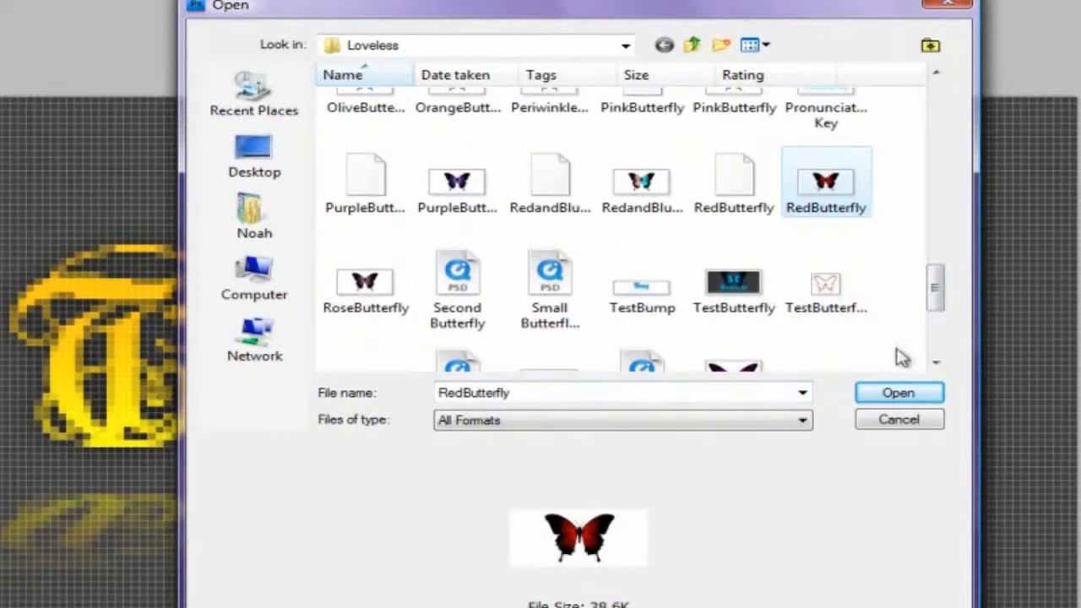
left_click(836, 361)
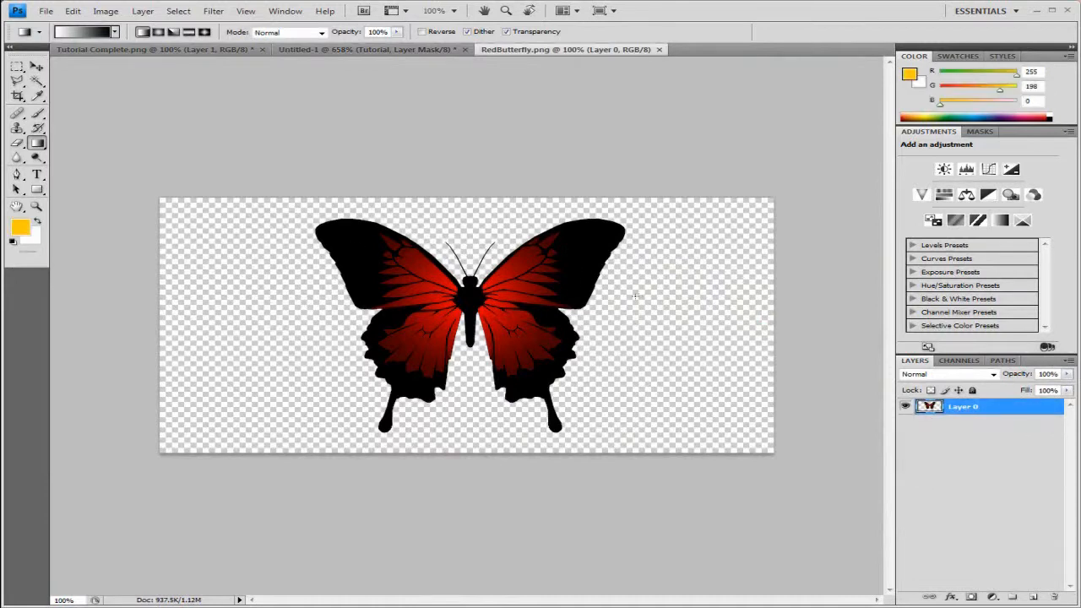
- Copy the whole red butterfly with a rectangular selection and paste it into the Untitled-1 document
left_click(23, 69)
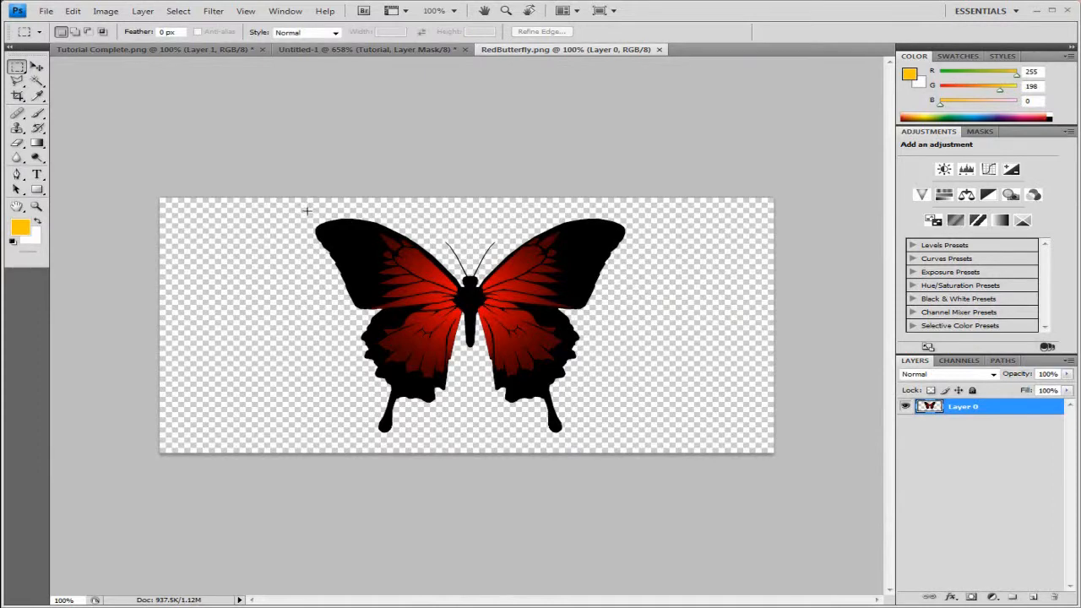
left_click_drag(626, 438, 638, 444)
right_click(546, 371)
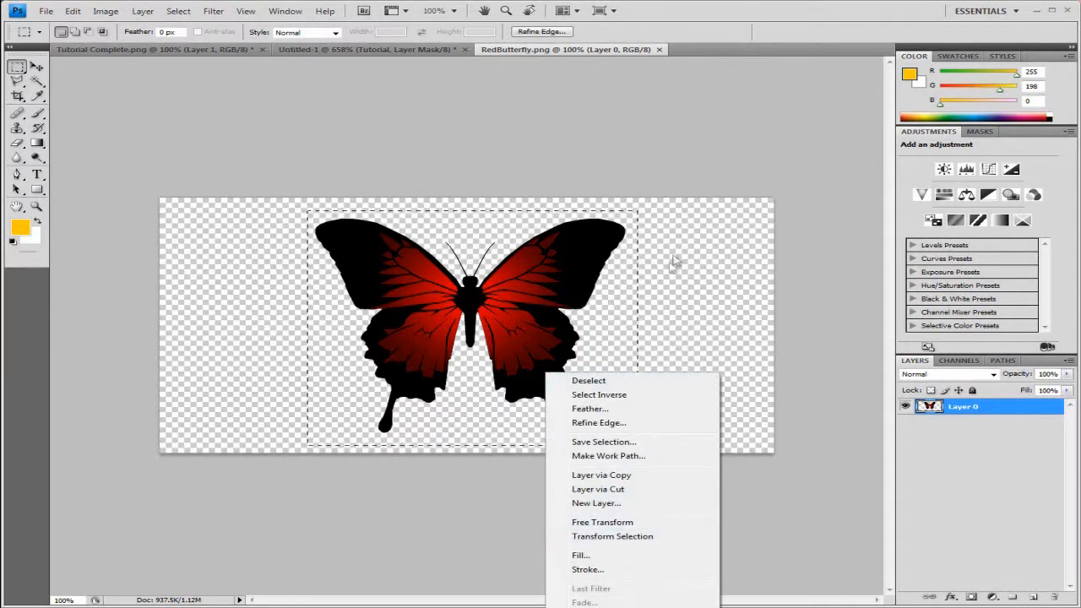
left_click(663, 184)
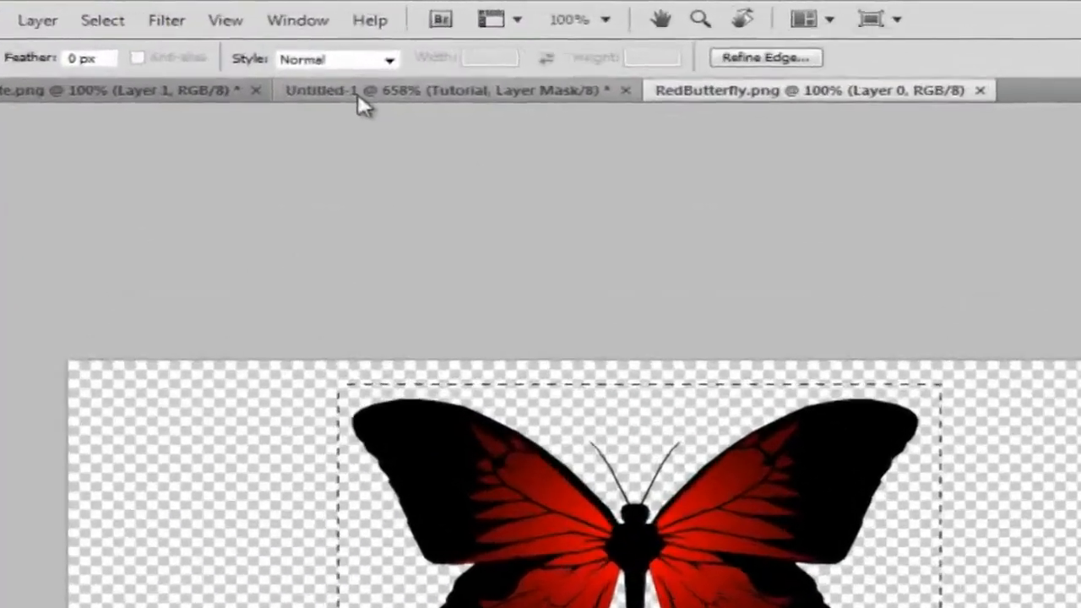
left_click(320, 52)
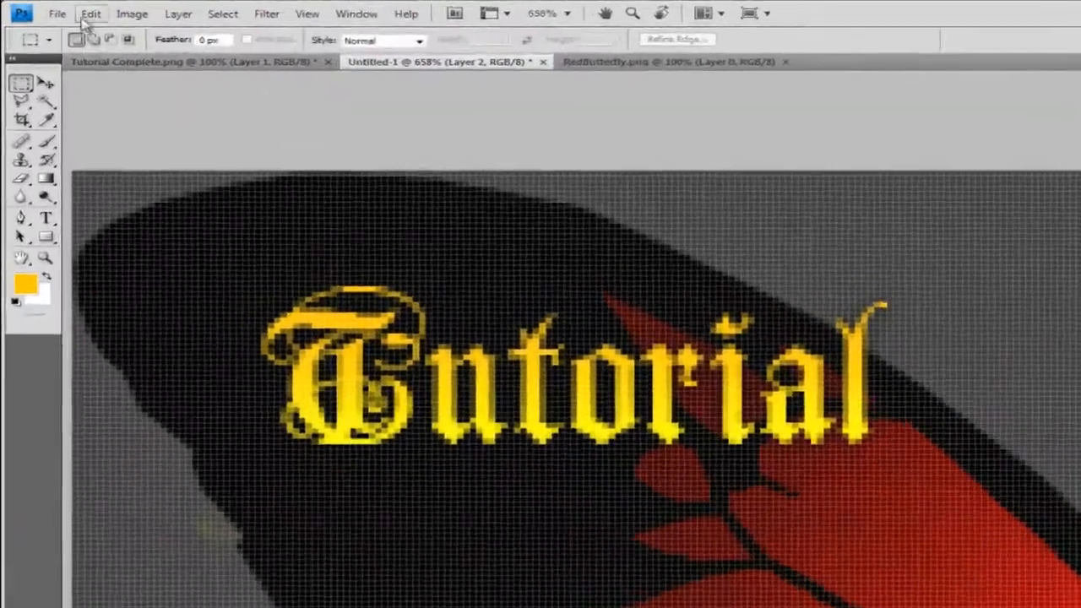
- Scale the pasted red butterfly proportionally down to about 12%, repositioning it as needed to reach its corner handles
left_click(72, 10)
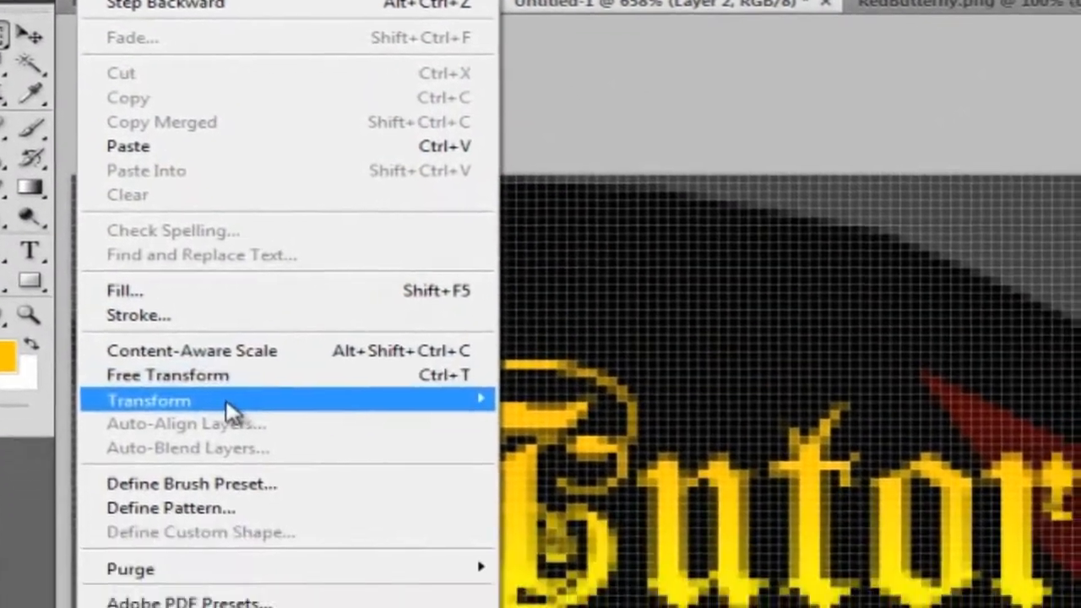
mouse_move(268, 502)
left_click(625, 536)
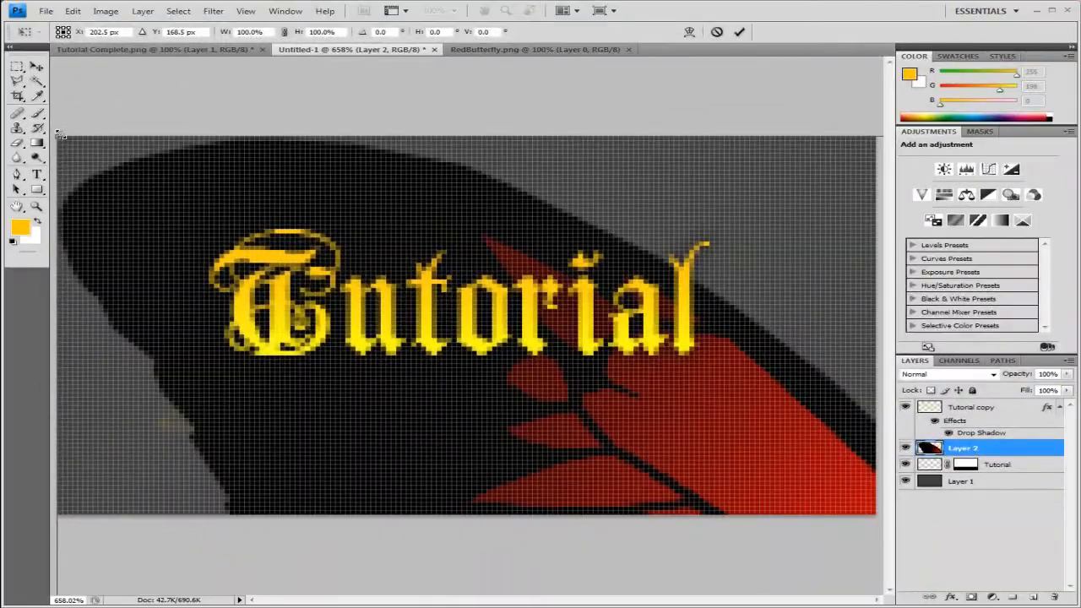
left_click_drag(59, 135, 437, 401)
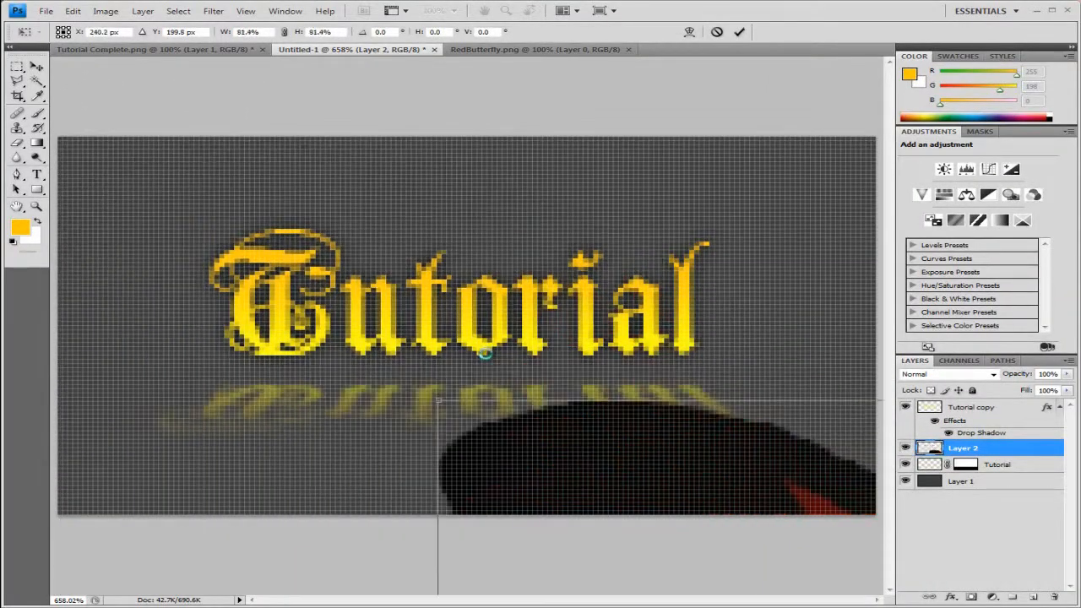
left_click_drag(644, 464, 295, 248)
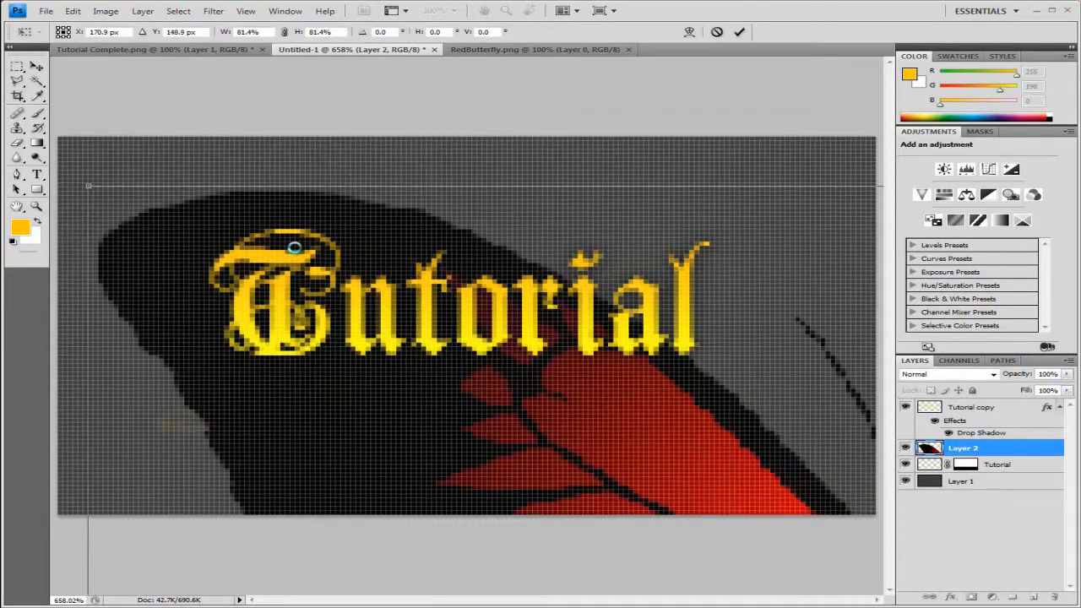
left_click_drag(87, 184, 645, 493)
left_click_drag(697, 566, 301, 275)
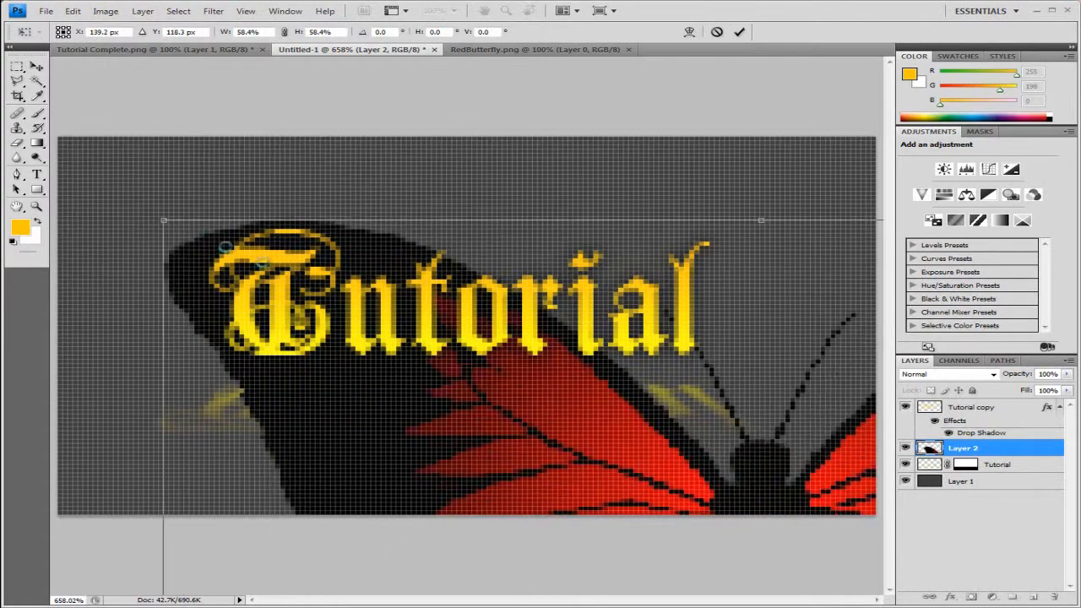
left_click_drag(165, 220, 492, 448)
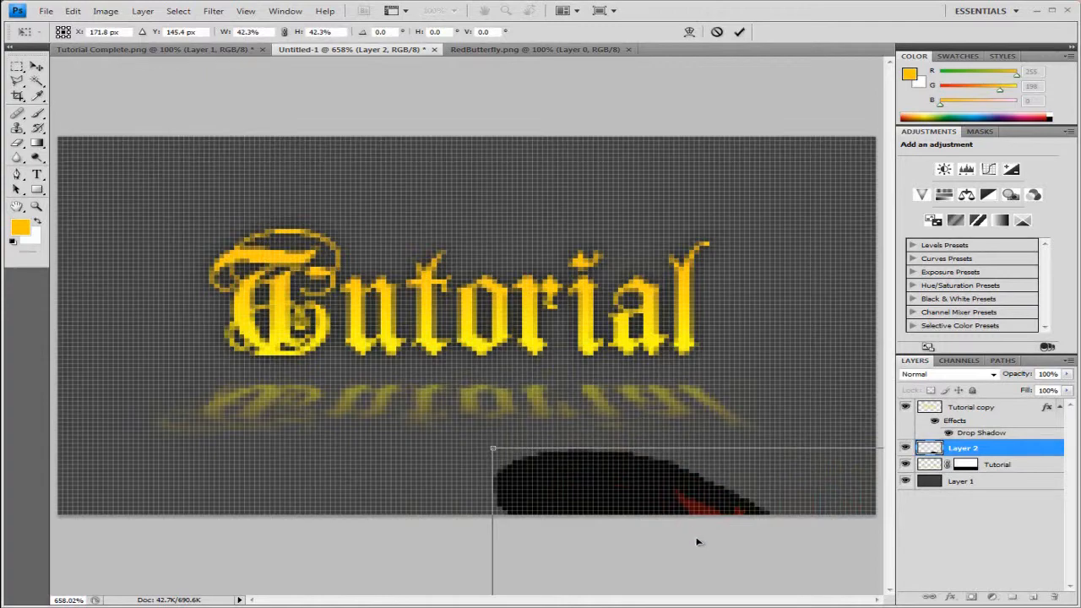
left_click_drag(553, 431, 247, 219)
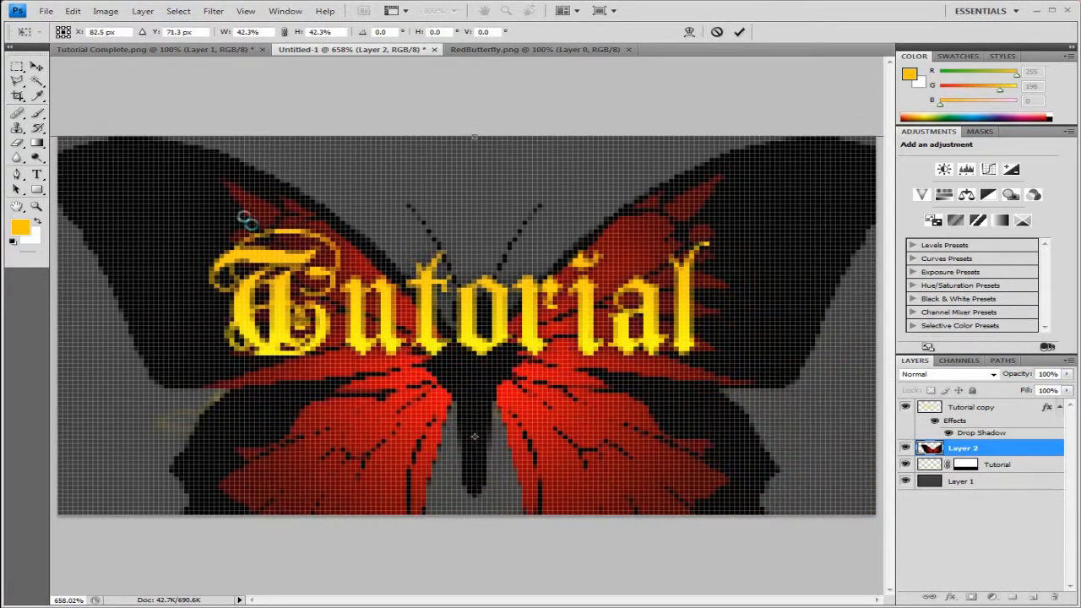
key("shift+Right")
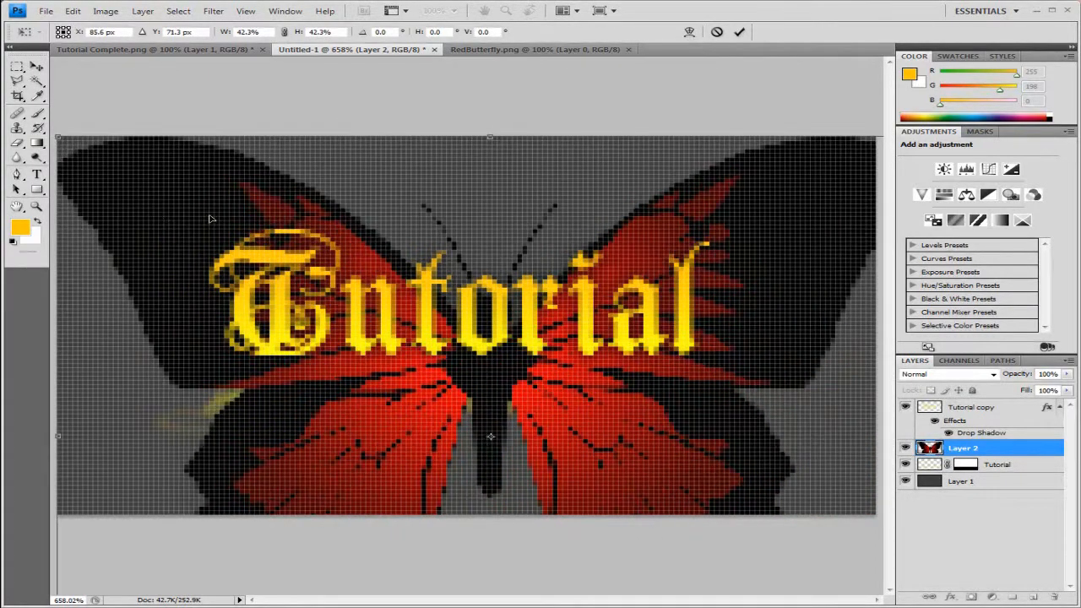
left_click_drag(95, 136, 579, 432)
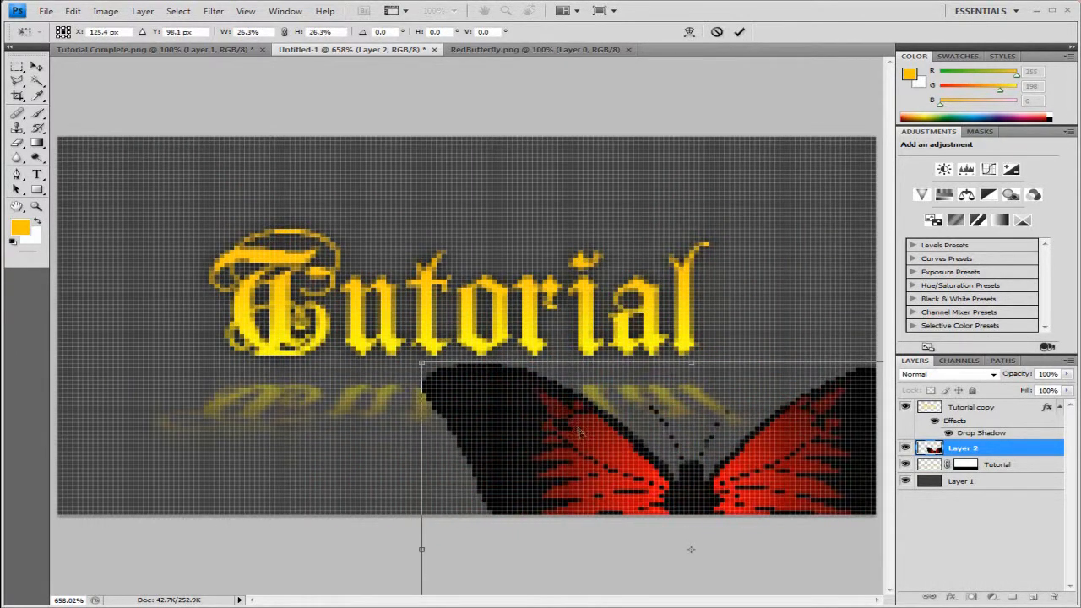
left_click_drag(490, 388, 160, 177)
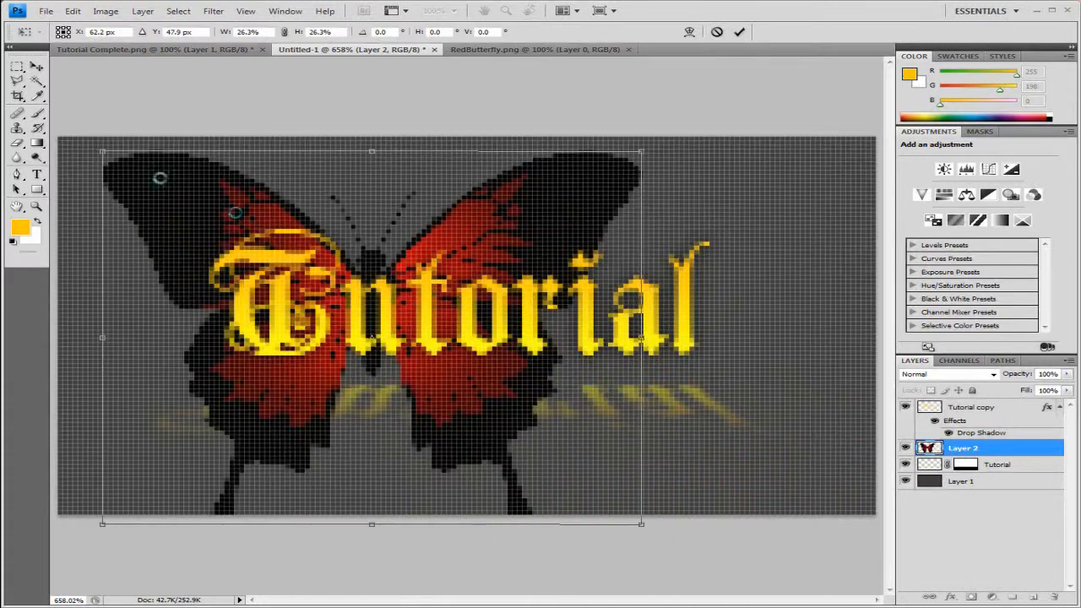
left_click_drag(105, 152, 420, 340)
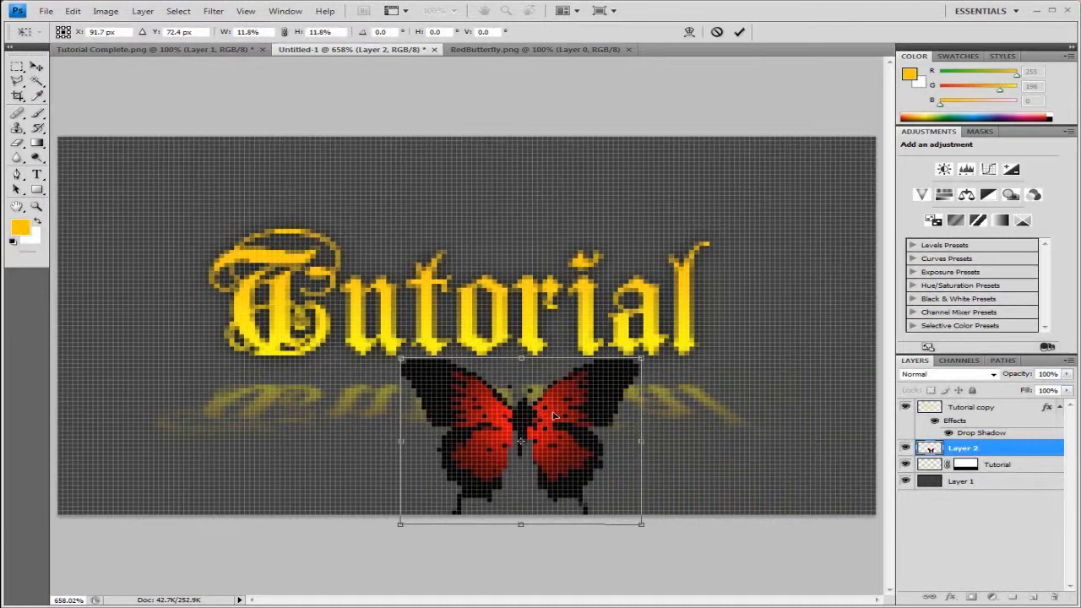
key("Return")
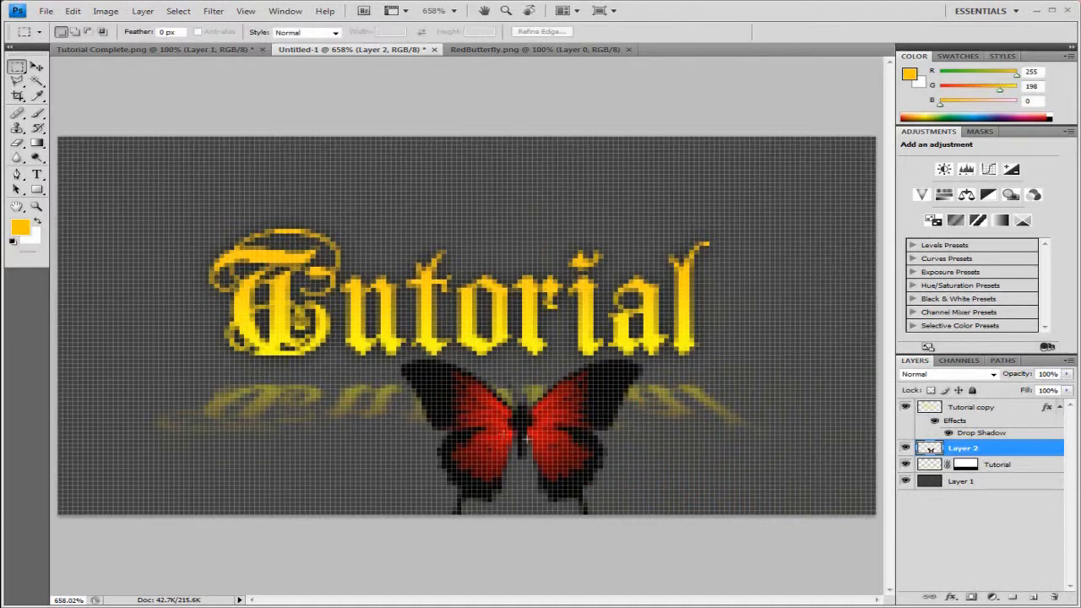
- Move the red butterfly behind the upper-left part of the letter T
left_click(36, 66)
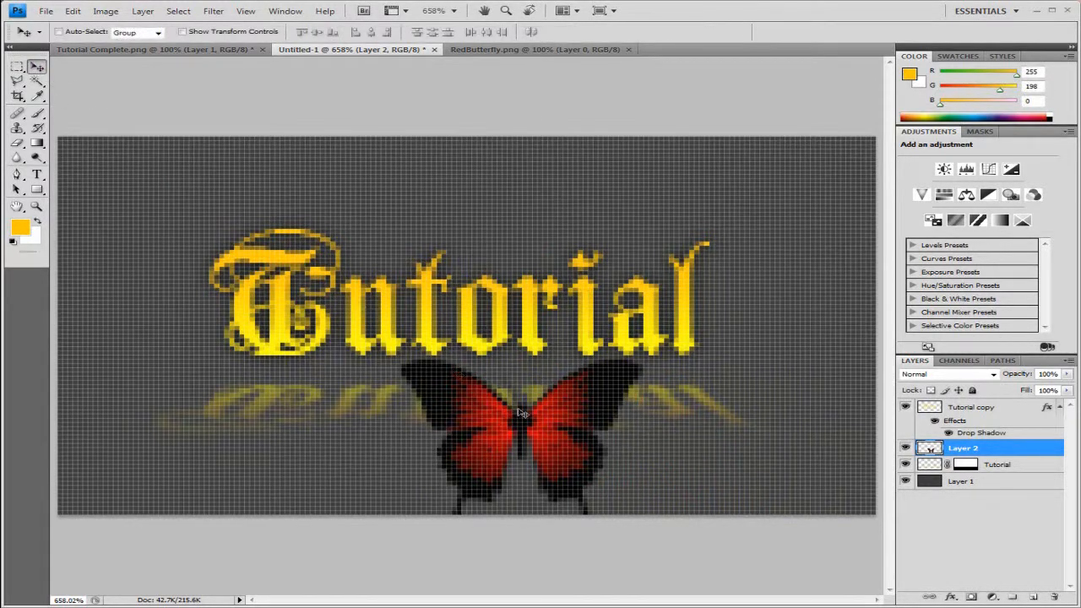
left_click_drag(508, 399, 260, 241)
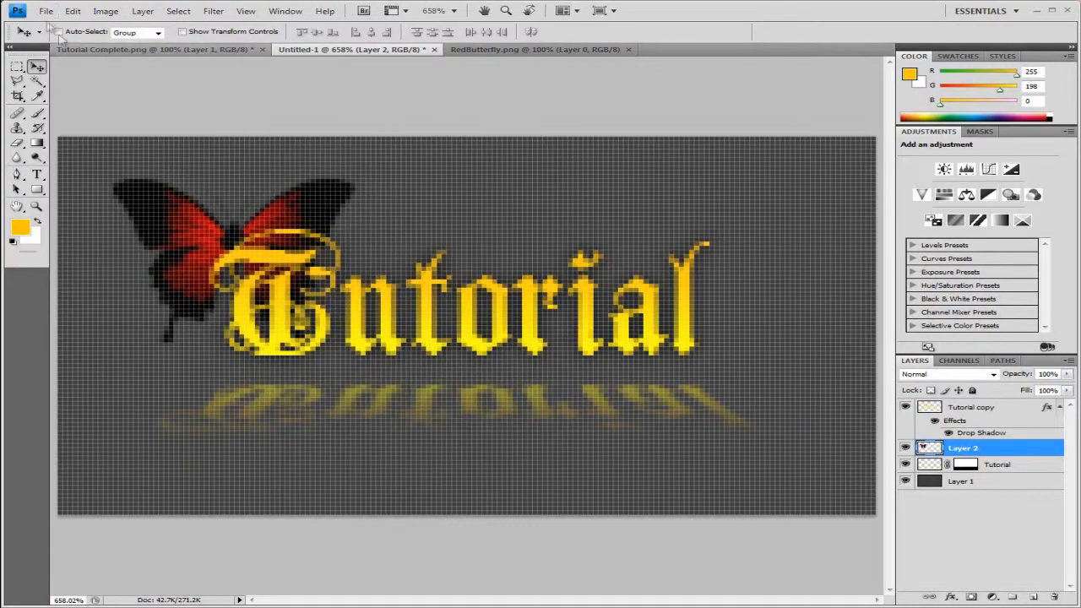
- Open the AquaButterfly.png image from the Loveless folder
left_click(46, 10)
left_click(54, 46)
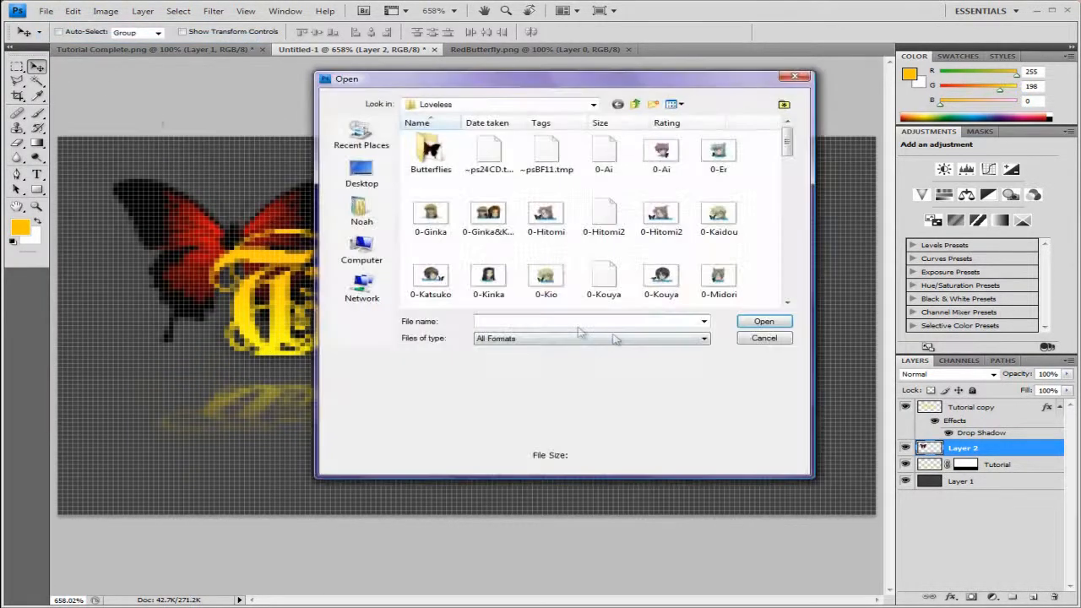
scroll(787, 297, "down", 10)
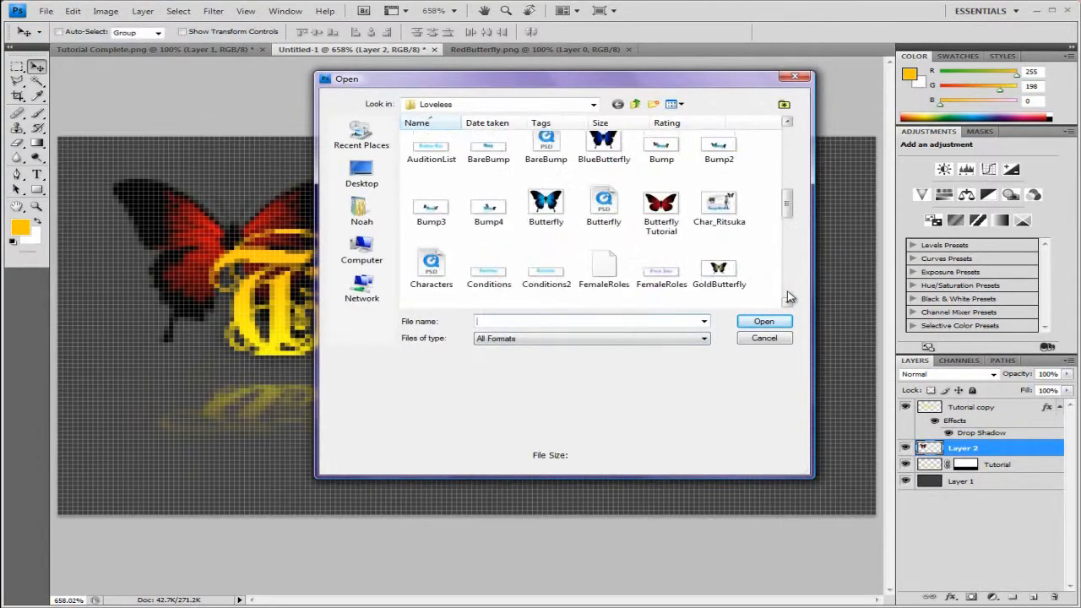
left_click_drag(787, 209, 790, 198)
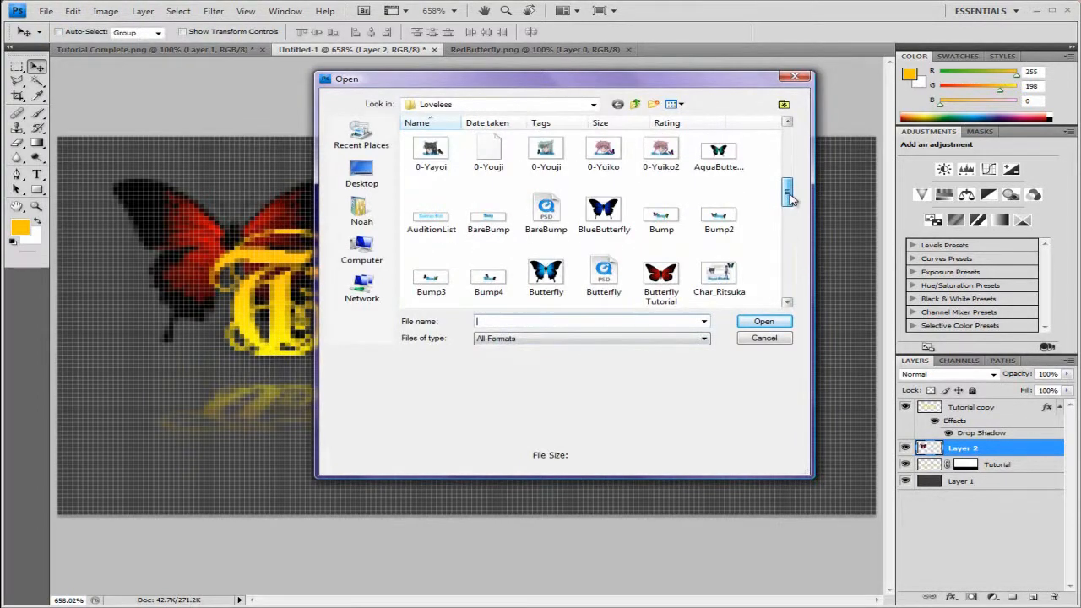
left_click(717, 156)
left_click(761, 322)
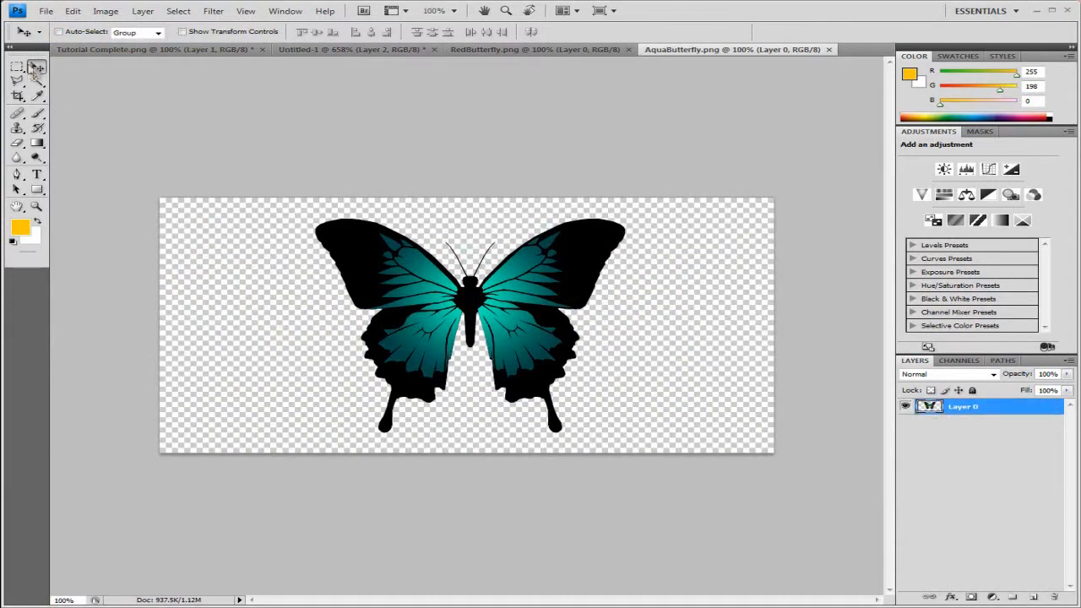
- Copy the whole aqua butterfly with a rectangular selection and paste it into the Untitled-1 document
key("m")
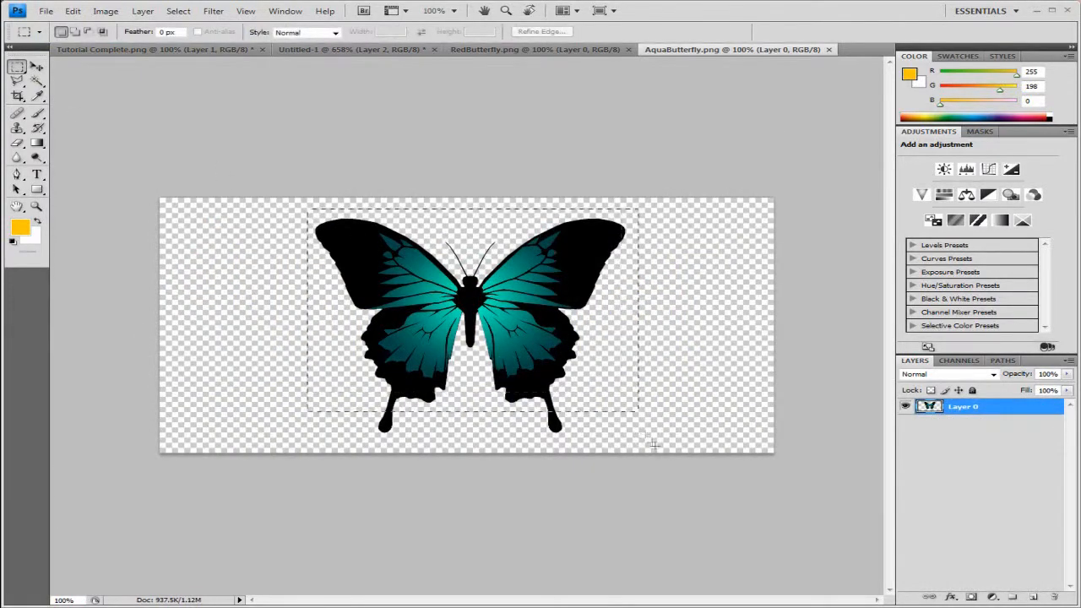
left_click(650, 454)
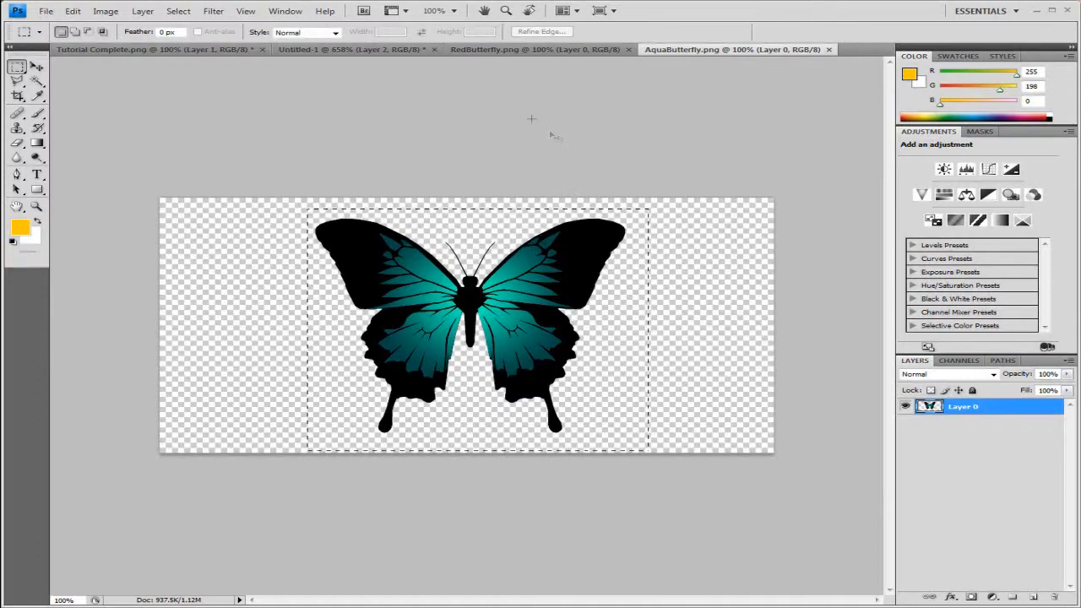
left_click(361, 50)
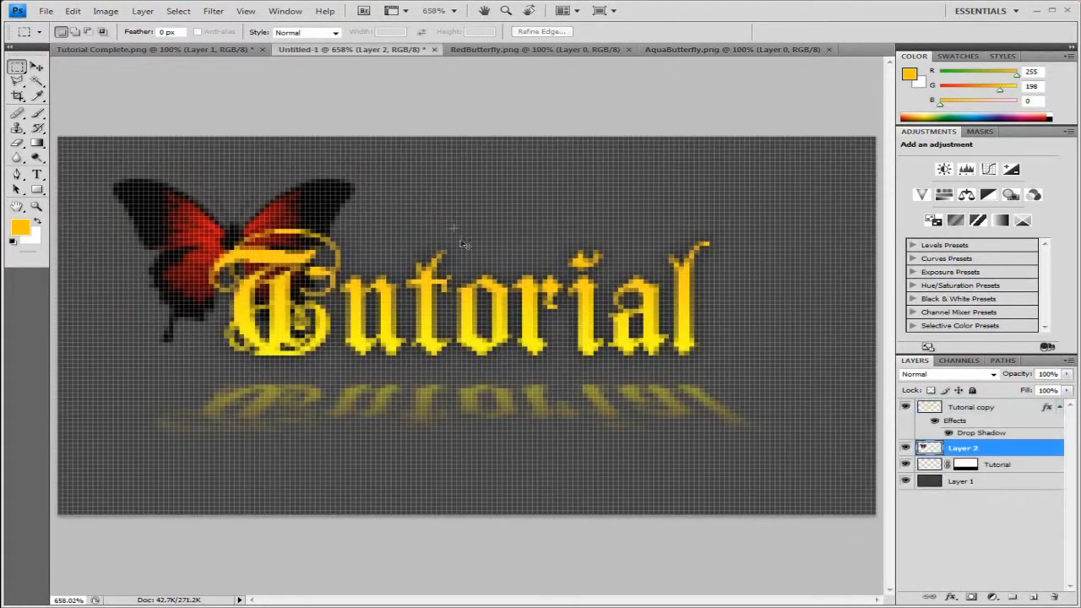
key("ctrl+v")
- Scale the pasted aqua butterfly down to about 13.8% width and 13.5% height, repositioning it as needed to reach its corner handles
left_click(73, 11)
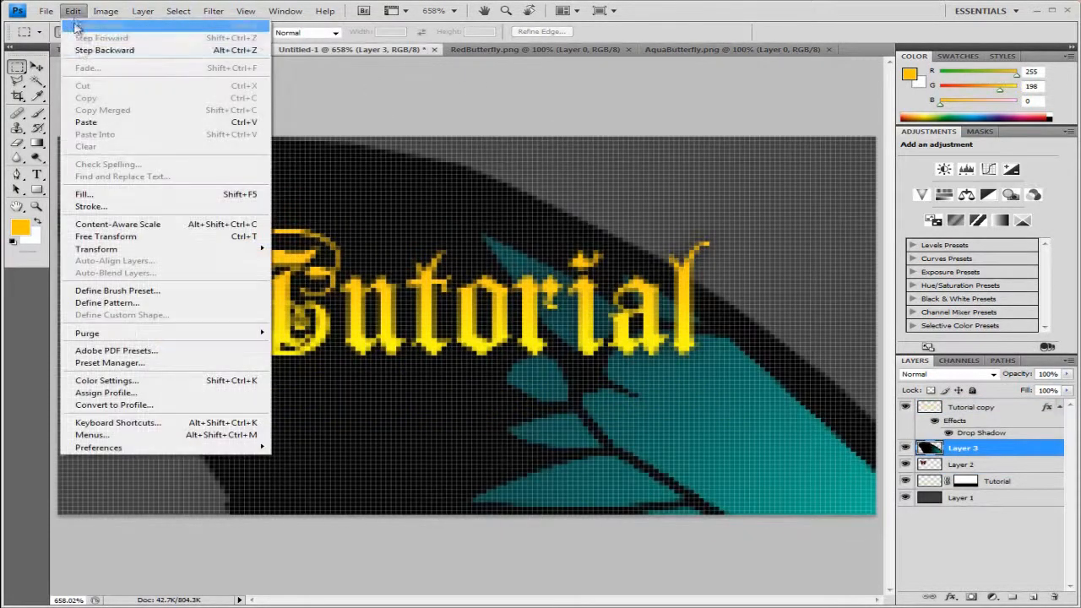
mouse_move(209, 249)
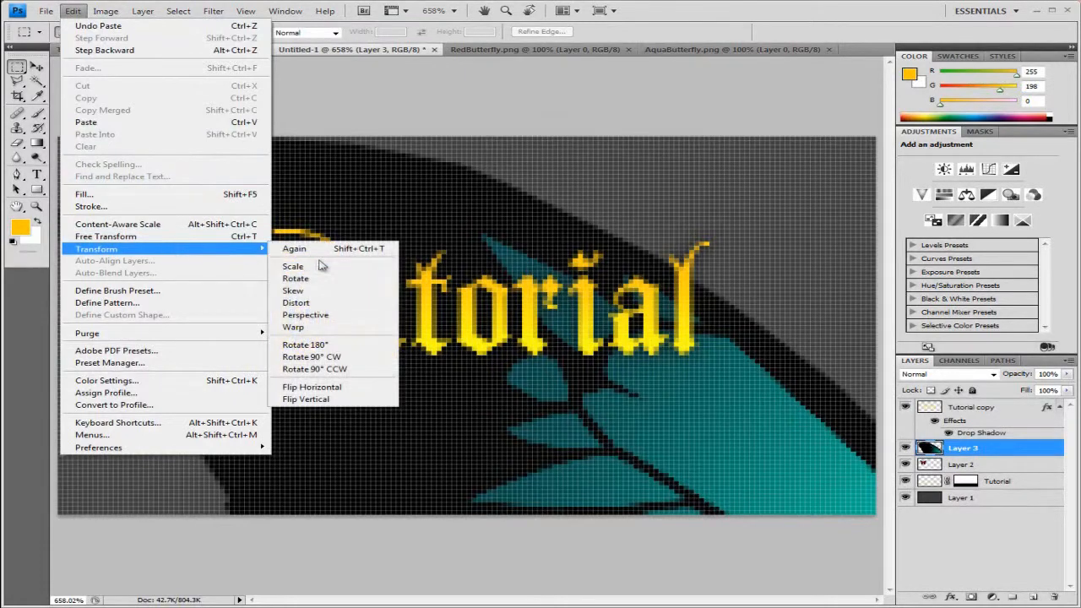
left_click(317, 266)
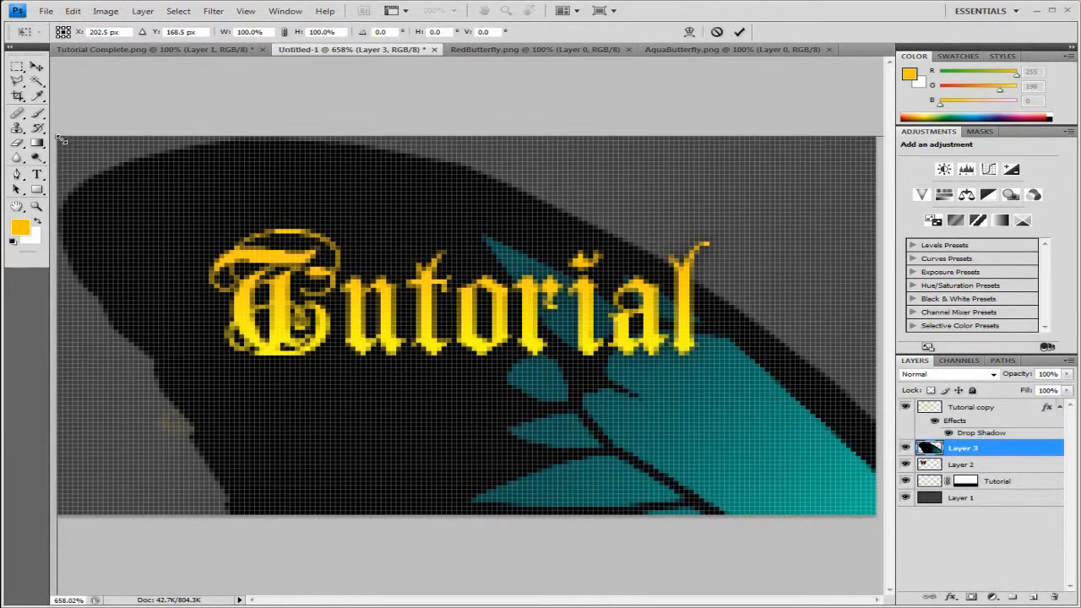
left_click_drag(67, 144, 652, 495)
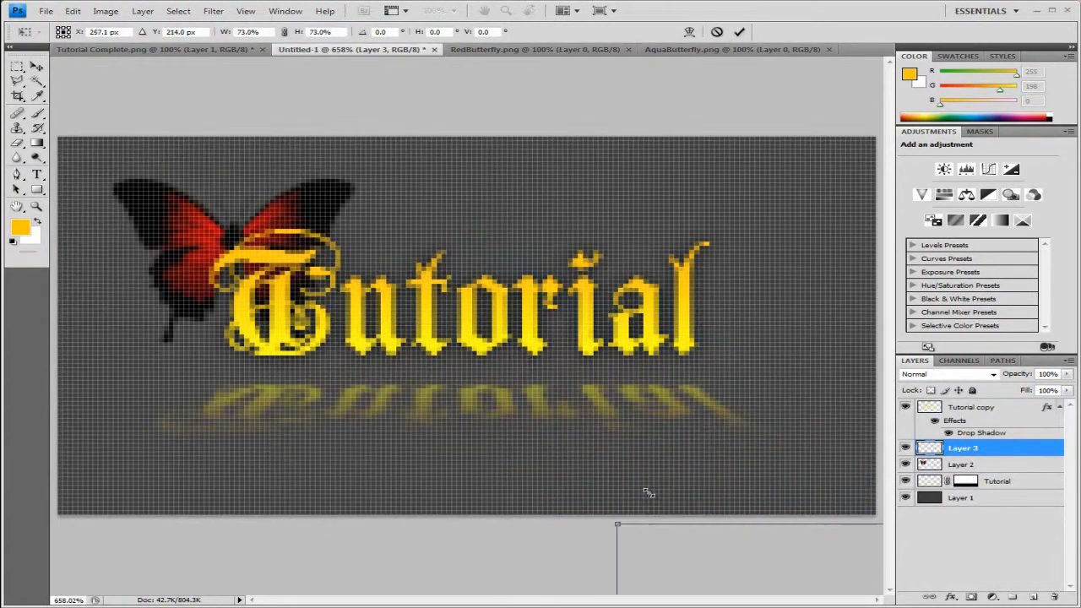
left_click_drag(757, 569, 538, 400)
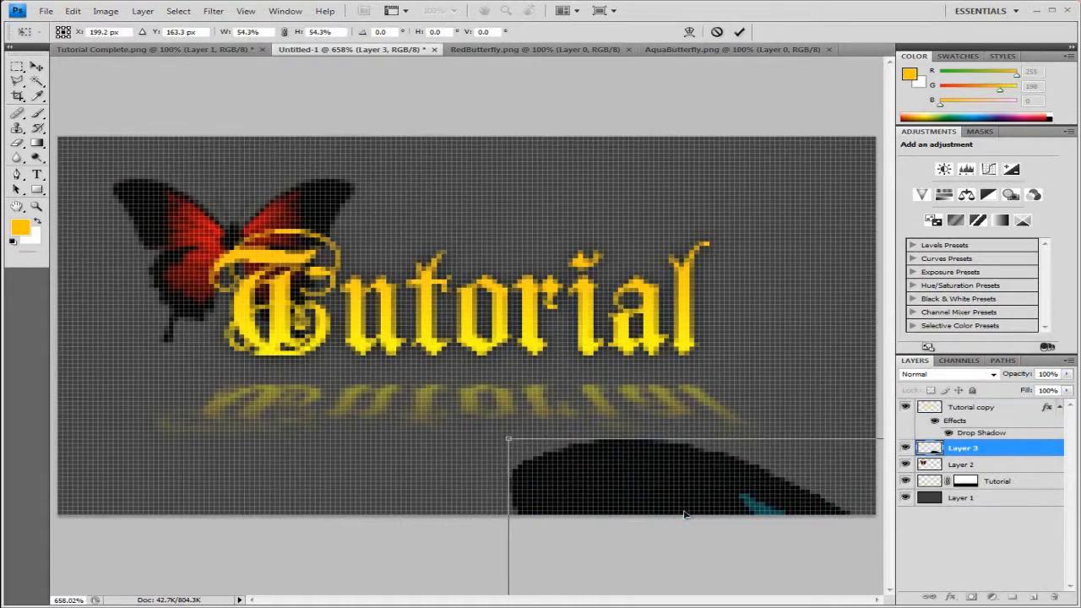
left_click_drag(621, 470, 198, 169)
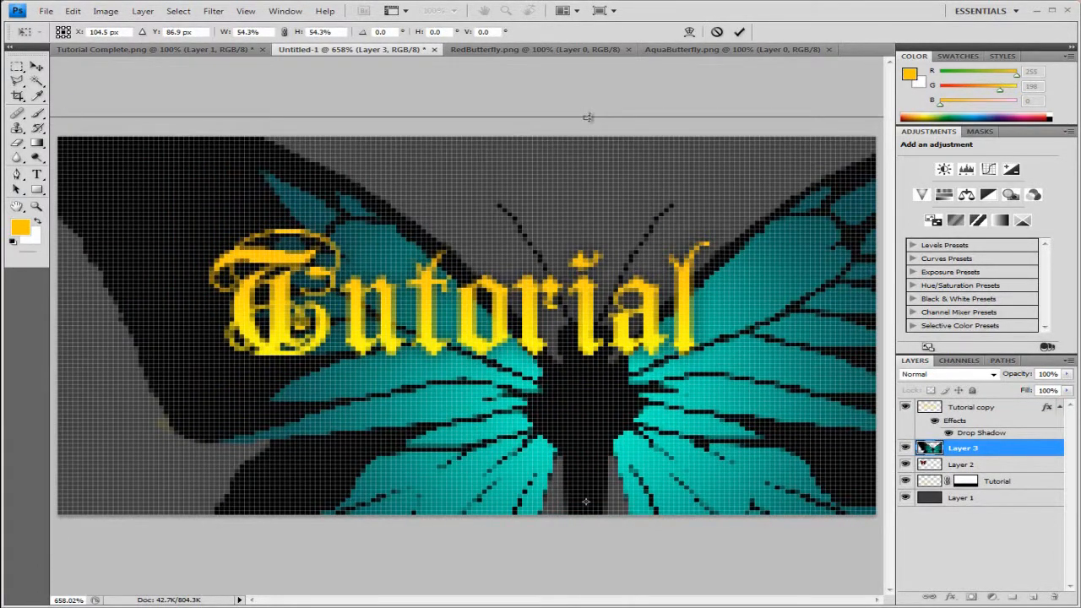
left_click_drag(587, 117, 614, 135)
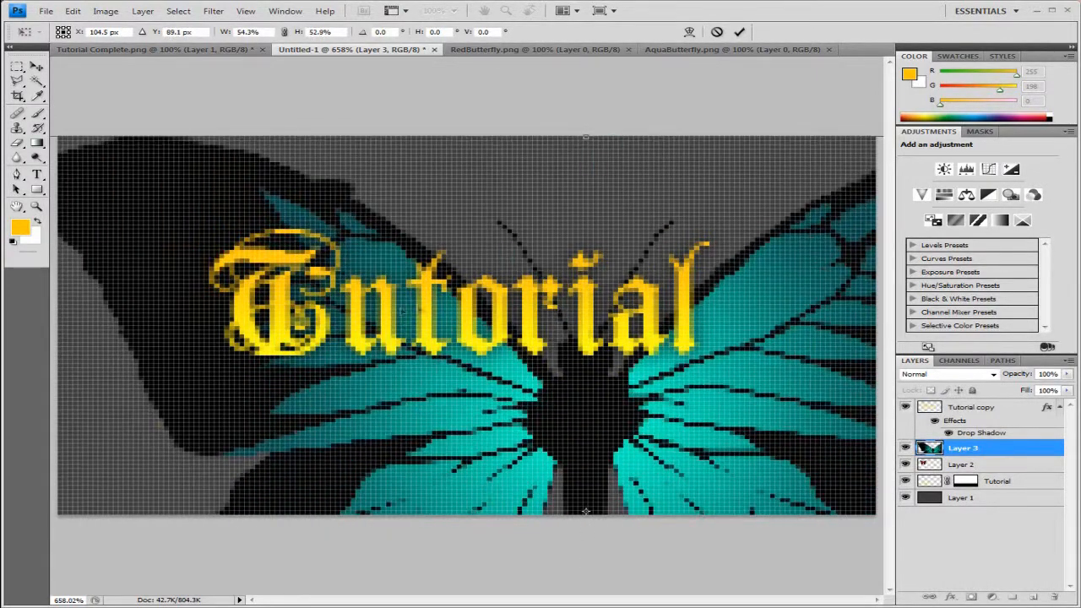
left_click_drag(196, 269, 231, 277)
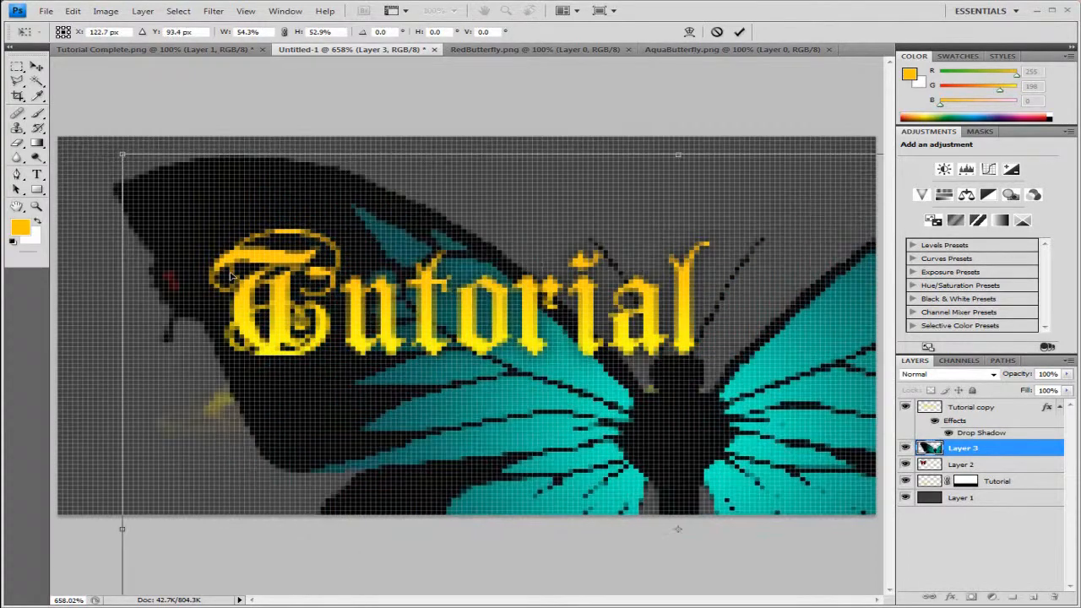
left_click_drag(123, 155, 625, 418)
left_click_drag(639, 491, 235, 212)
left_click_drag(147, 180, 587, 405)
left_click_drag(630, 466, 491, 294)
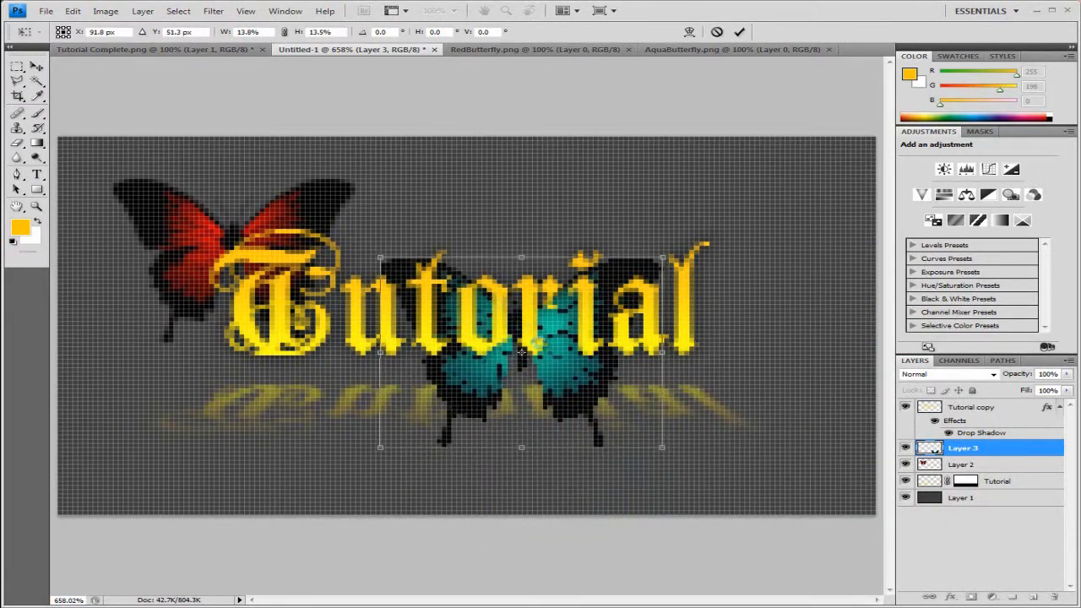
key("Return")
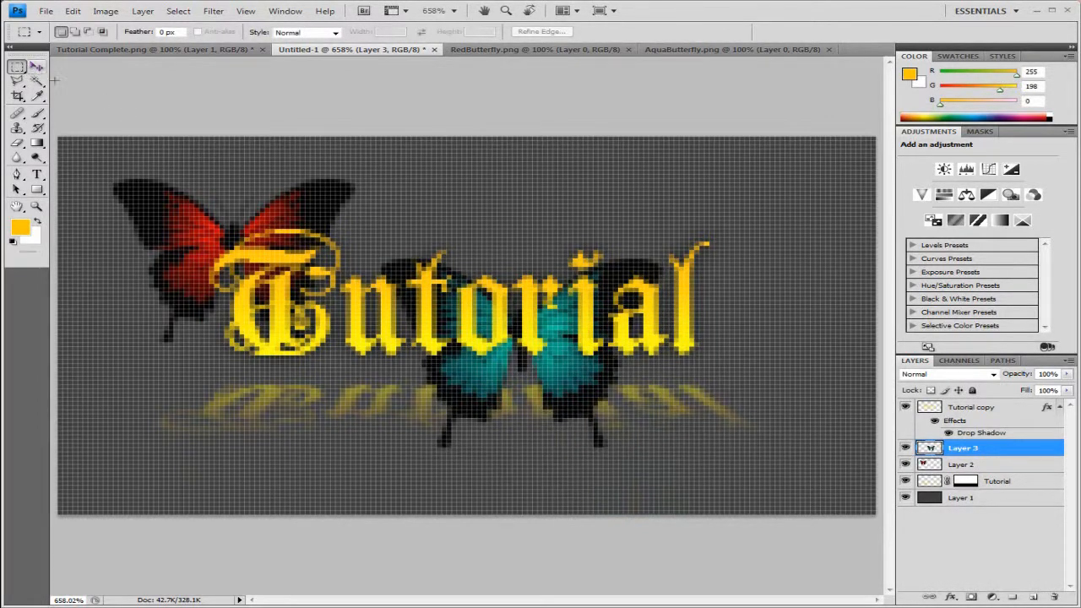
- Move the aqua butterfly's layer above the Tutorial copy layer and outline its left wing with the Polygonal Lasso
left_click_drag(986, 451, 992, 408)
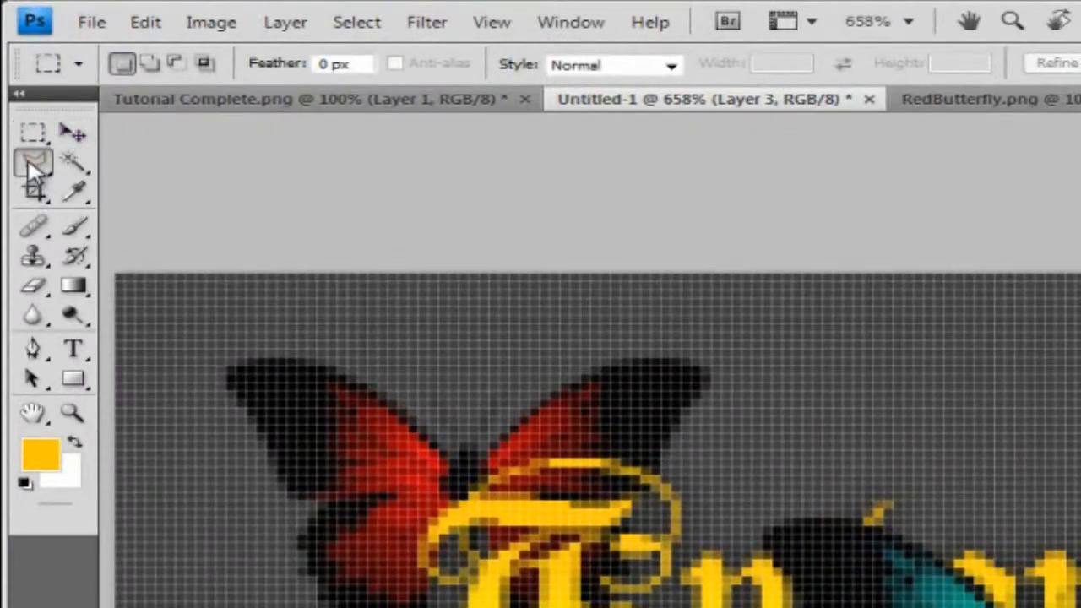
left_click(34, 167)
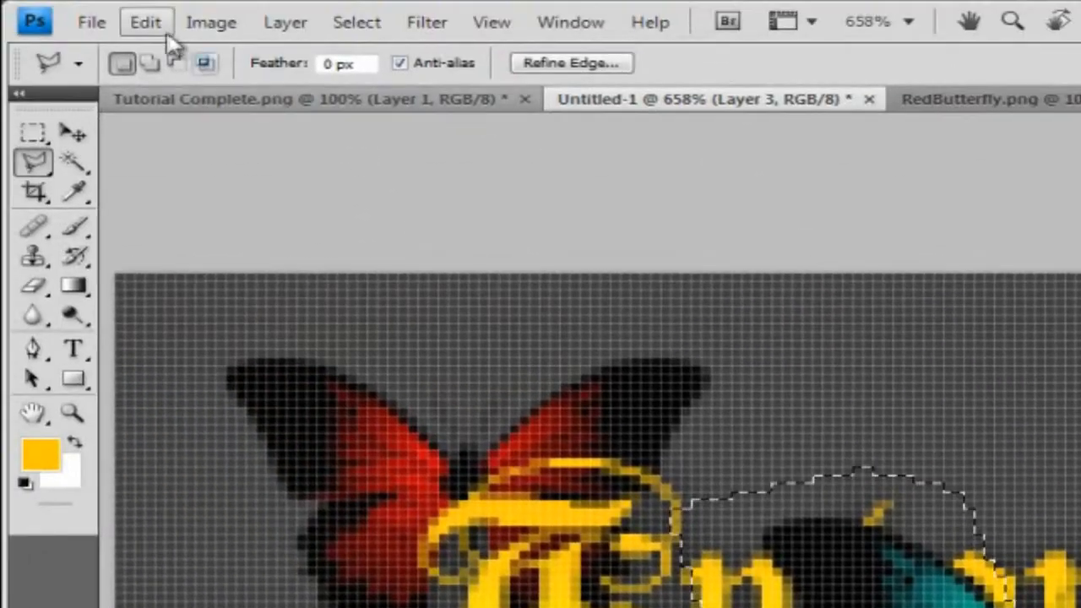
- Scale the selected left wing horizontally past the butterfly's body so it is mirrored and narrowed over the right wing
left_click(163, 32)
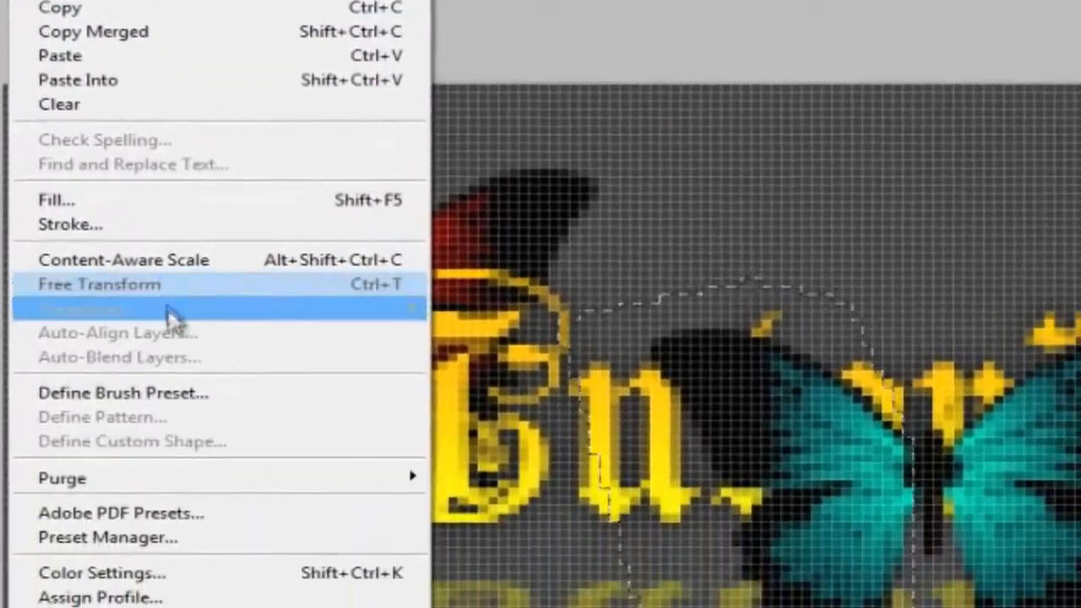
mouse_move(278, 499)
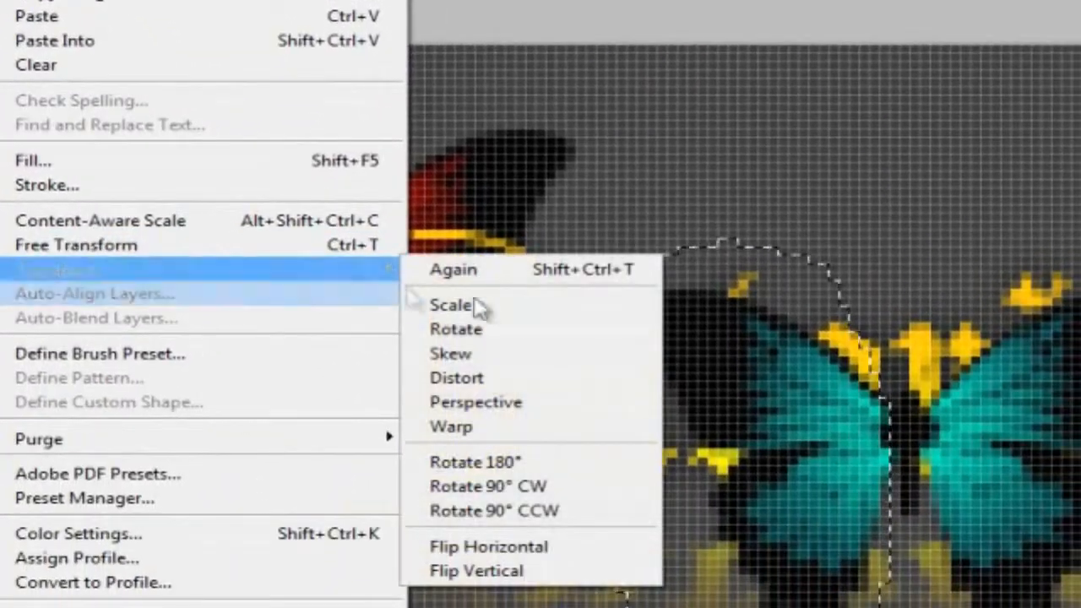
left_click(496, 308)
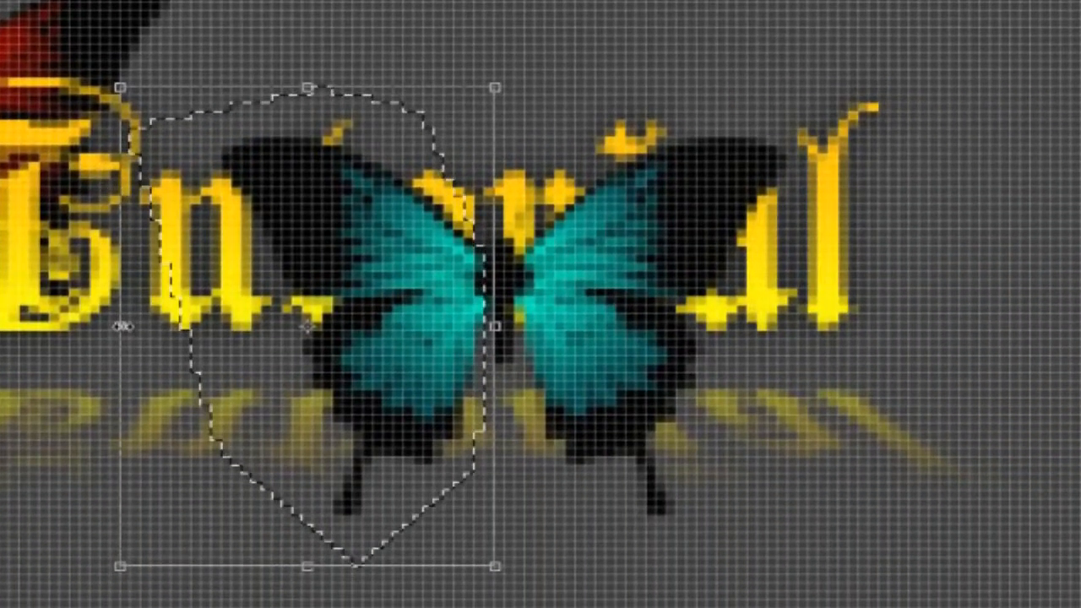
left_click_drag(122, 326, 480, 329)
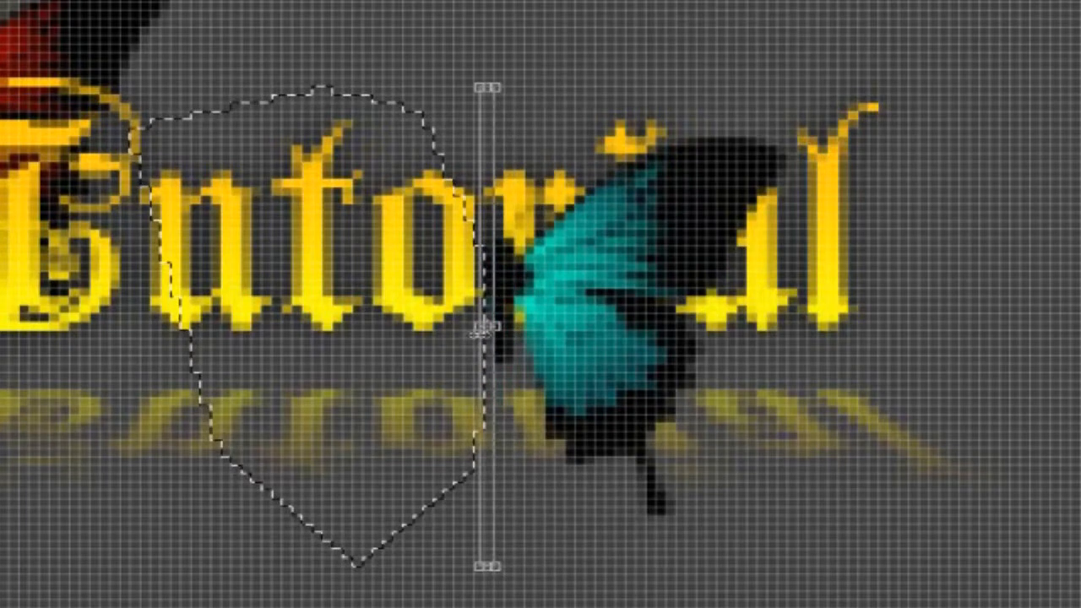
left_click_drag(434, 346, 642, 345)
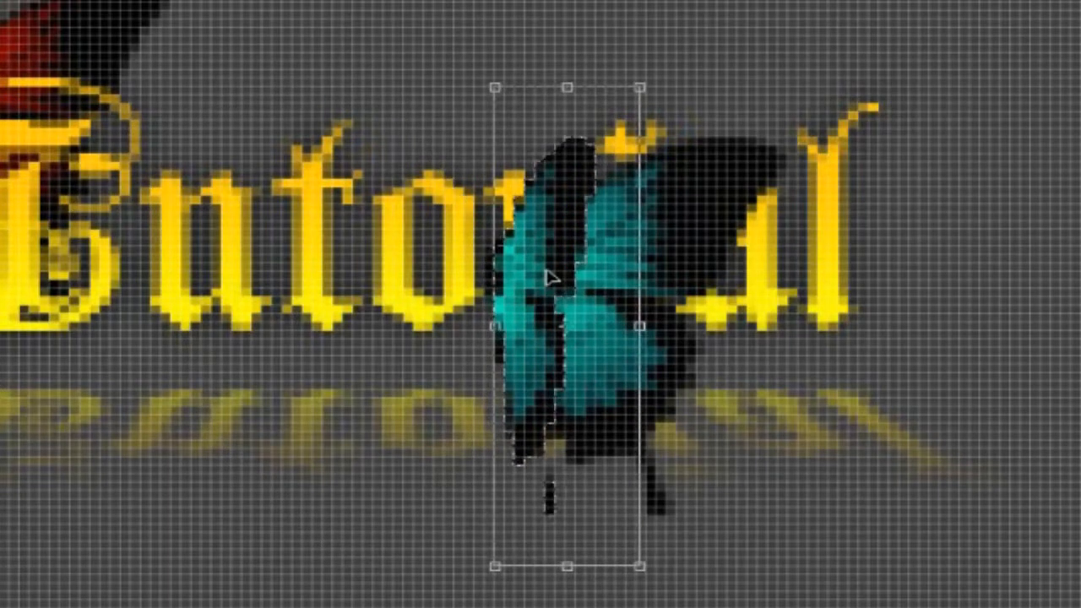
- Nudge the mirrored wing sideways until it lines up with the butterfly's body, apply the transformation and deselect it
left_click_drag(547, 278, 549, 278)
key("Right")
key("Right")
key("Right")
key("Right")
key("Right")
key("Right")
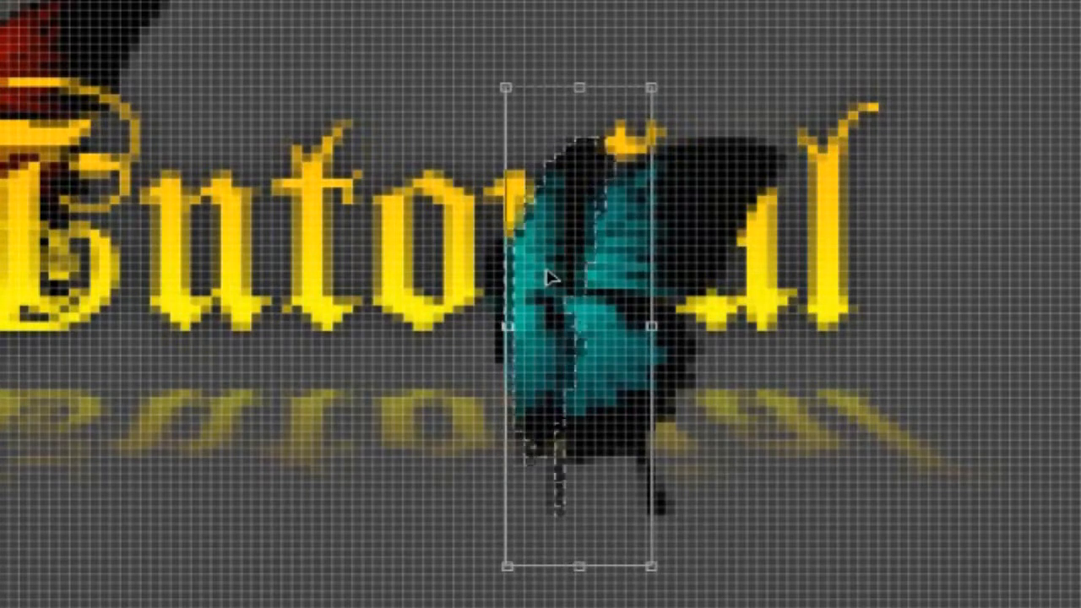
key("Right")
key("Right")
key("Right")
key("Right")
key("Right")
key("Right")
key("Right")
key("Right")
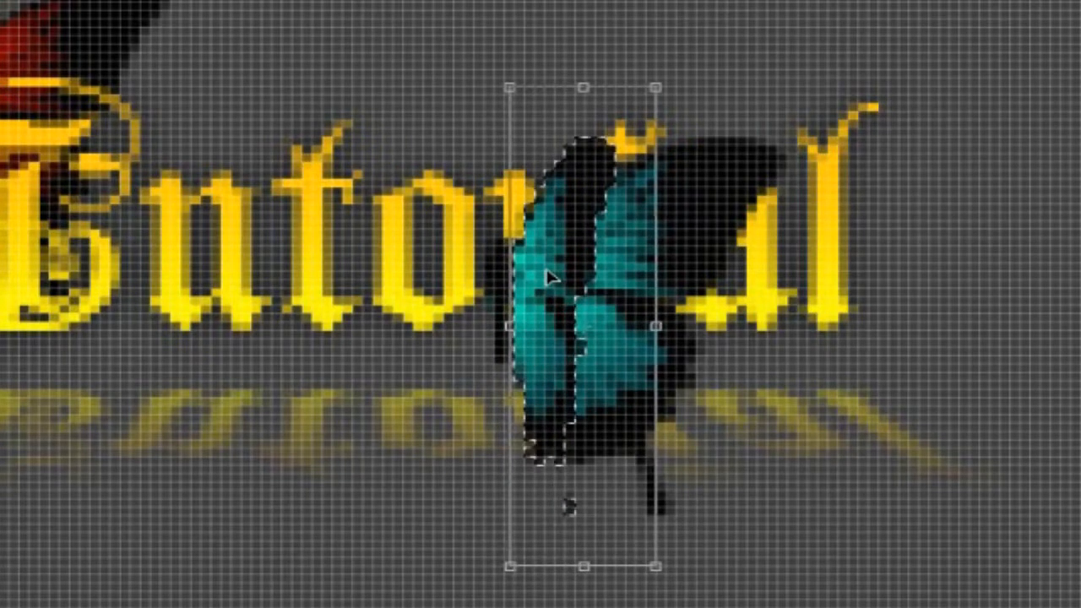
key("Return")
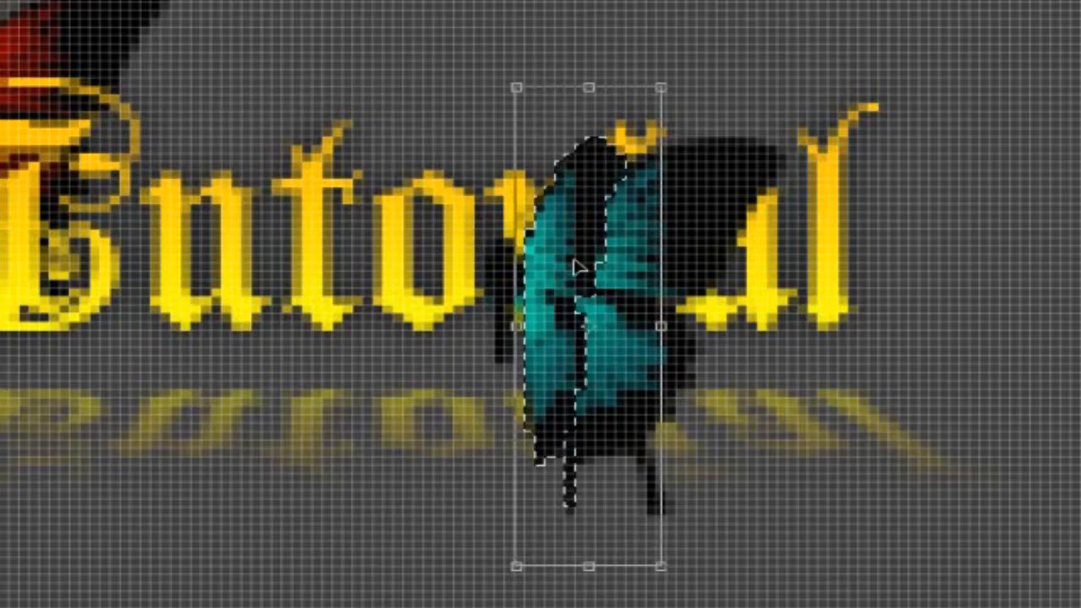
key("Left")
key("Left")
key("Left")
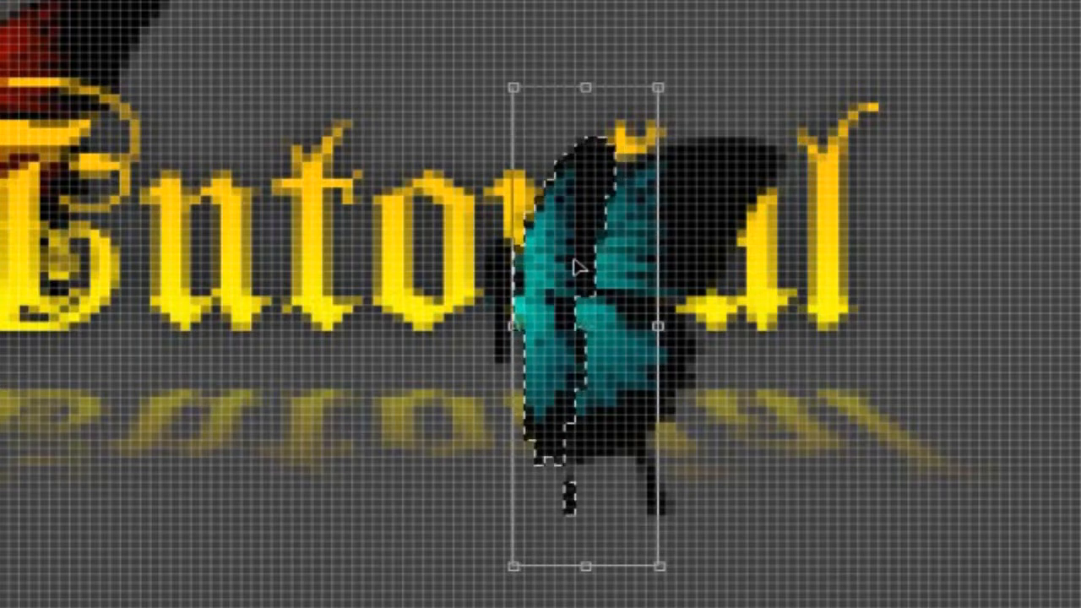
key("Return")
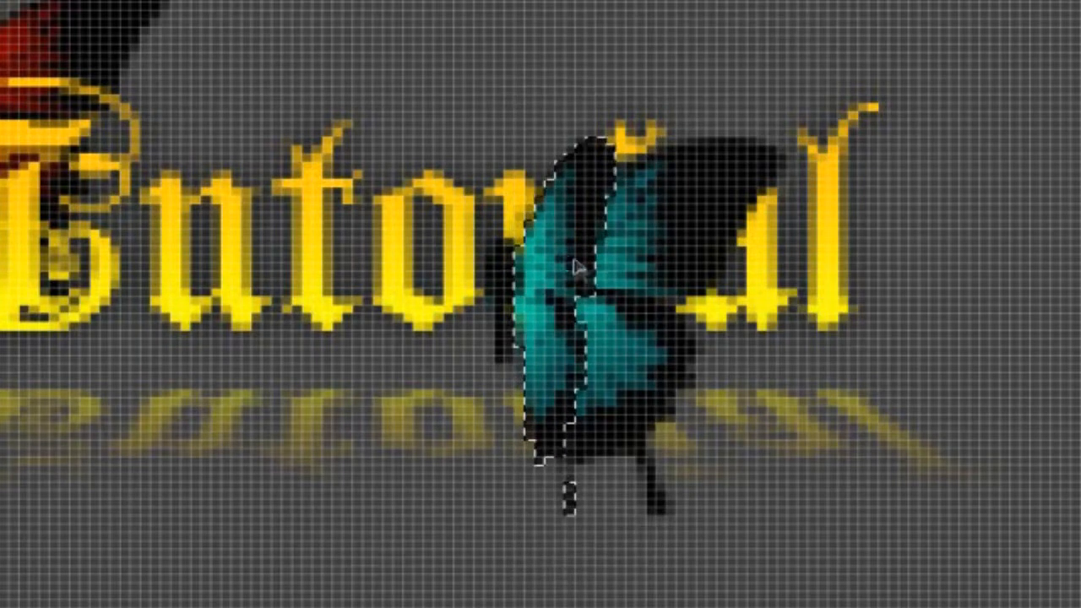
left_click(16, 67)
left_click(246, 218)
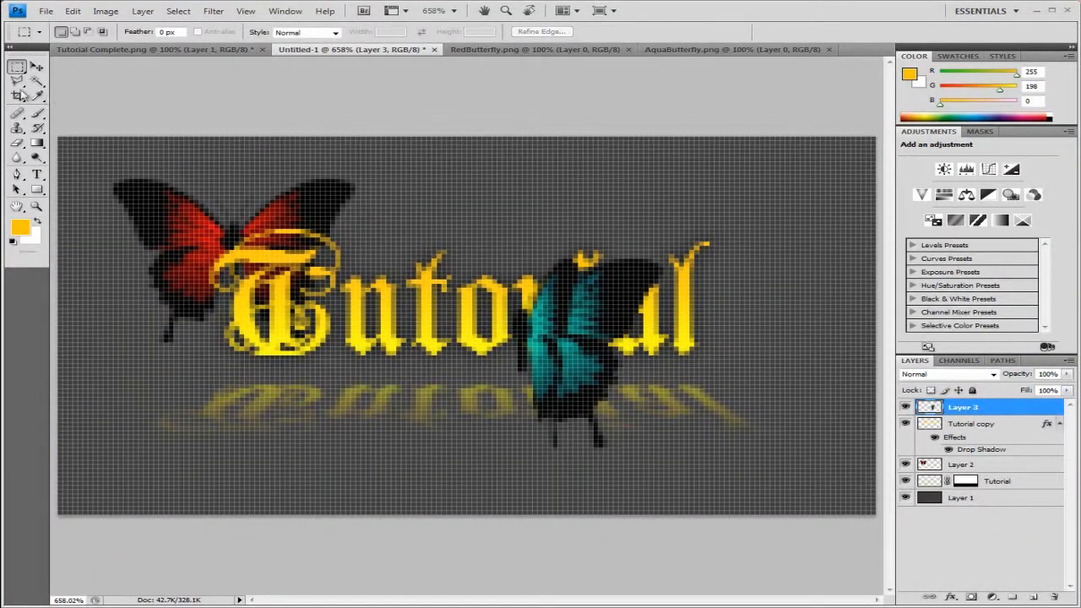
- Move the aqua butterfly to the end of the word, rotate it slightly counterclockwise and place it beside the tip of the letter l
left_click(37, 71)
left_click_drag(548, 345, 694, 308)
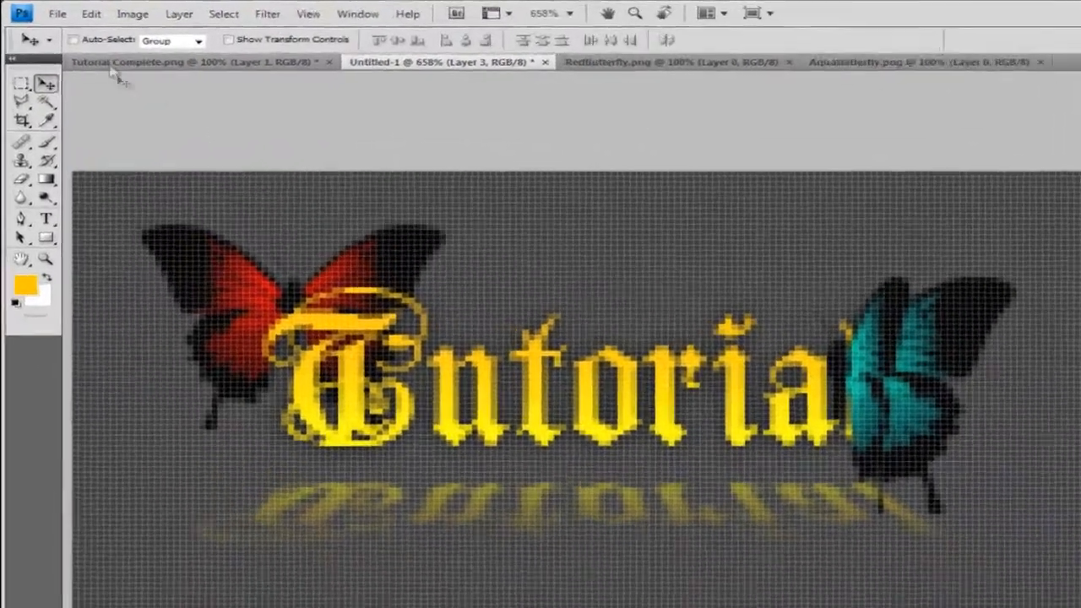
left_click(73, 10)
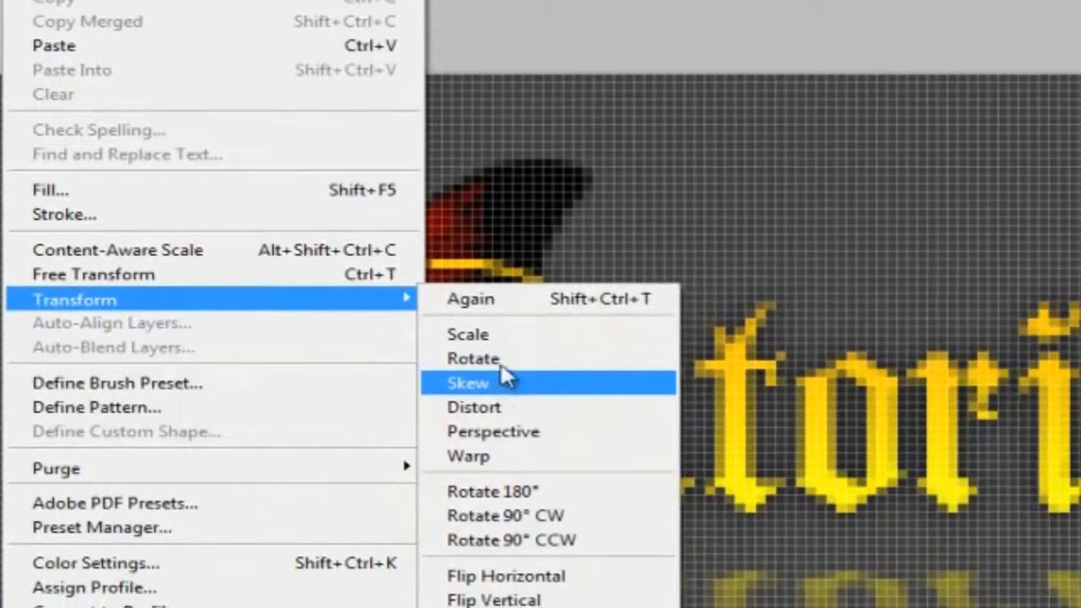
left_click(558, 579)
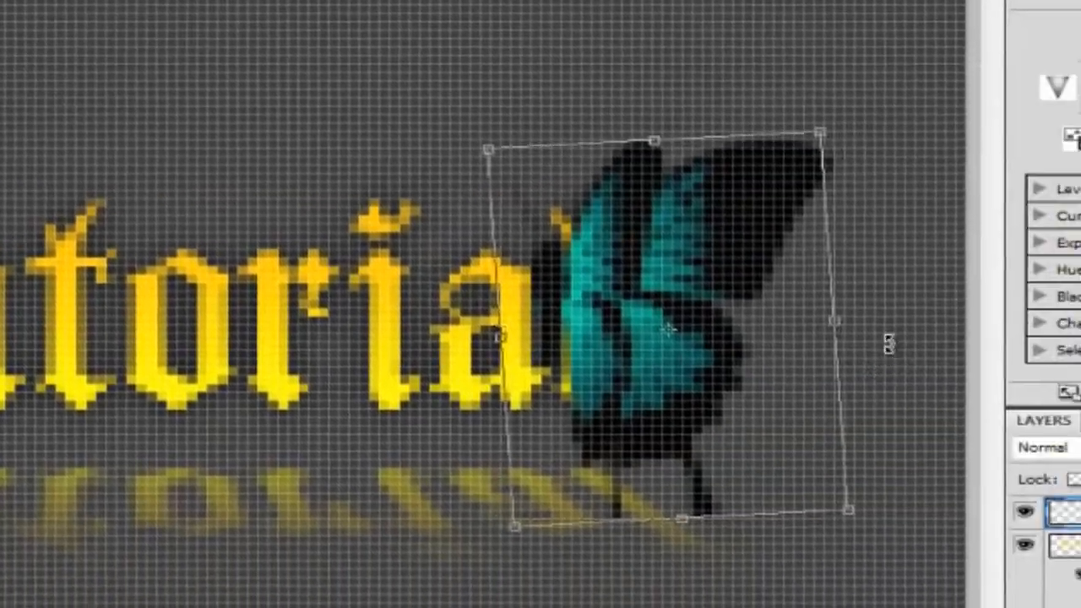
left_click_drag(1080, 375, 1080, 376)
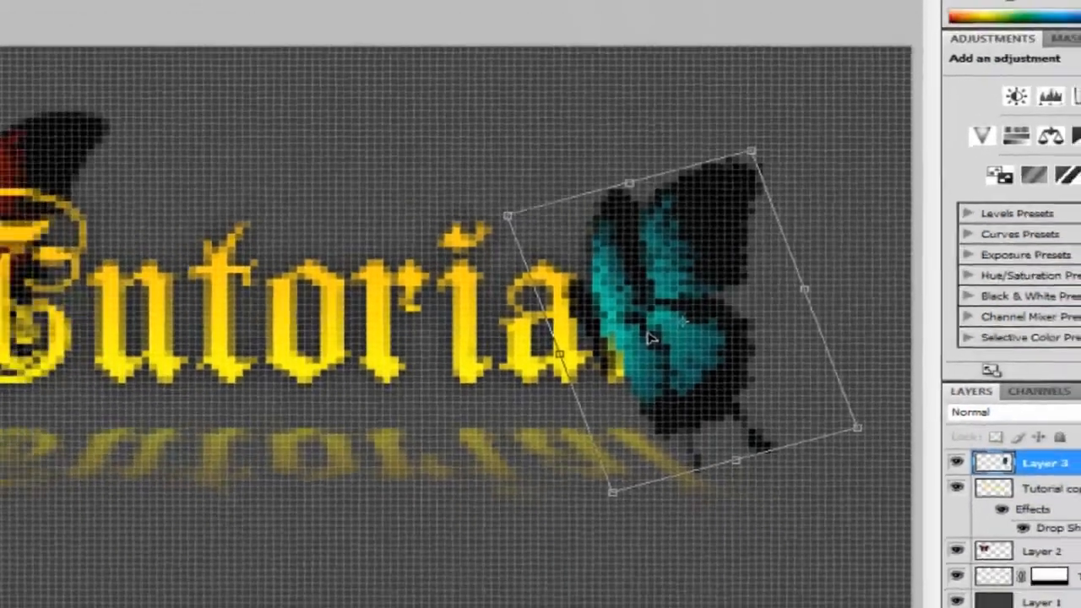
key("Return")
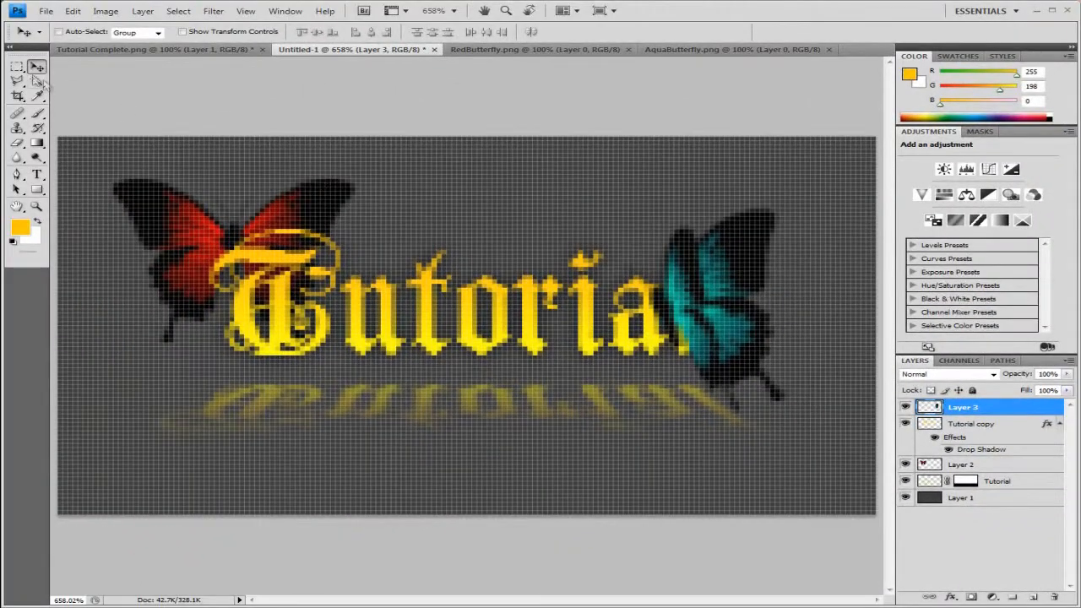
left_click_drag(724, 263, 751, 227)
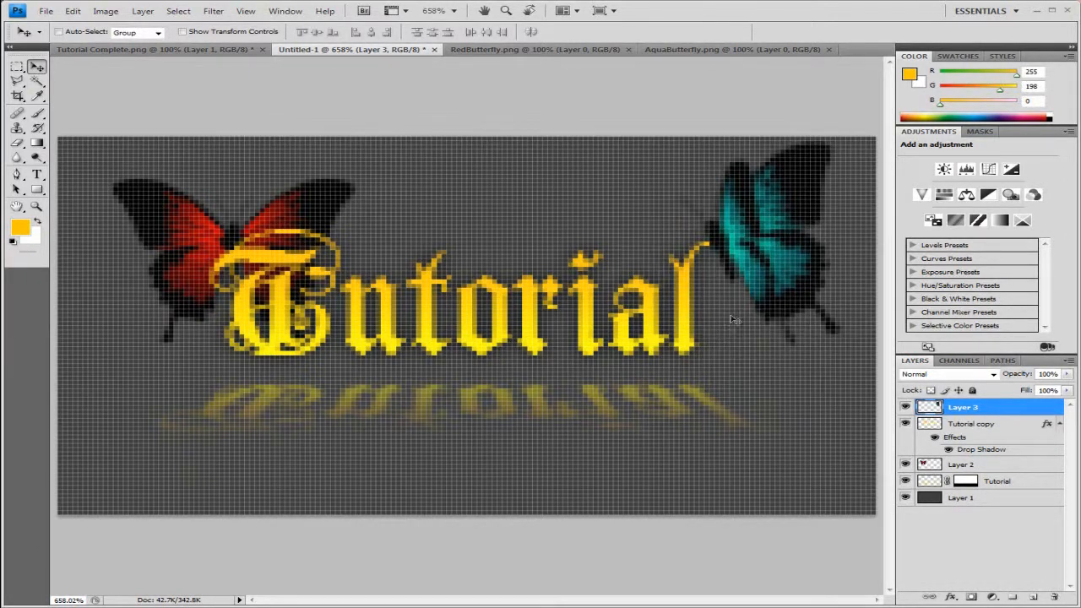
- View the signature at actual pixels and hide the dark grey background layer, Layer 1
left_click(37, 208)
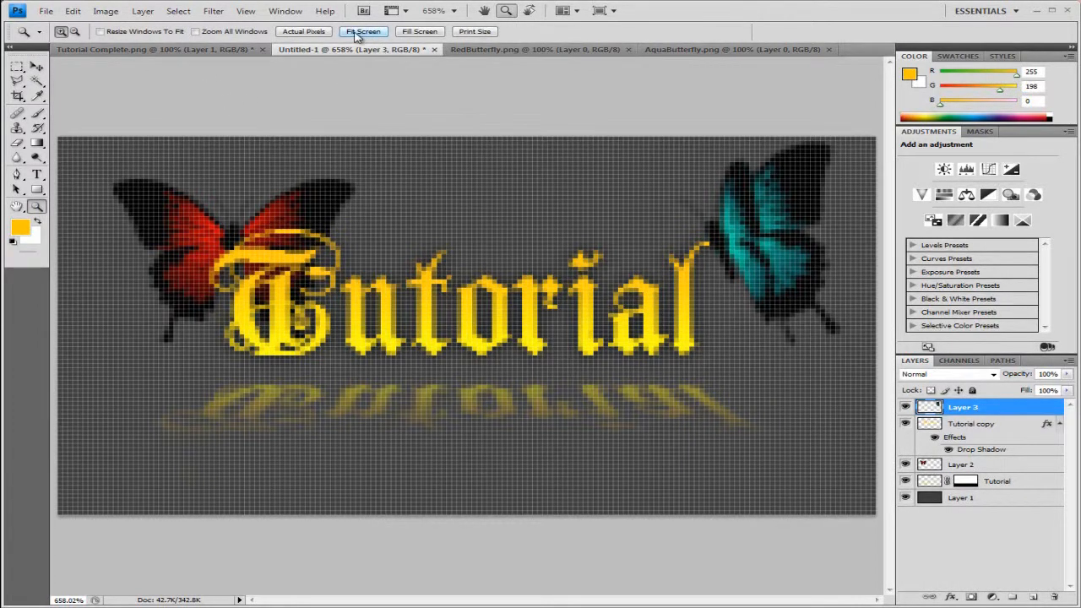
left_click(308, 34)
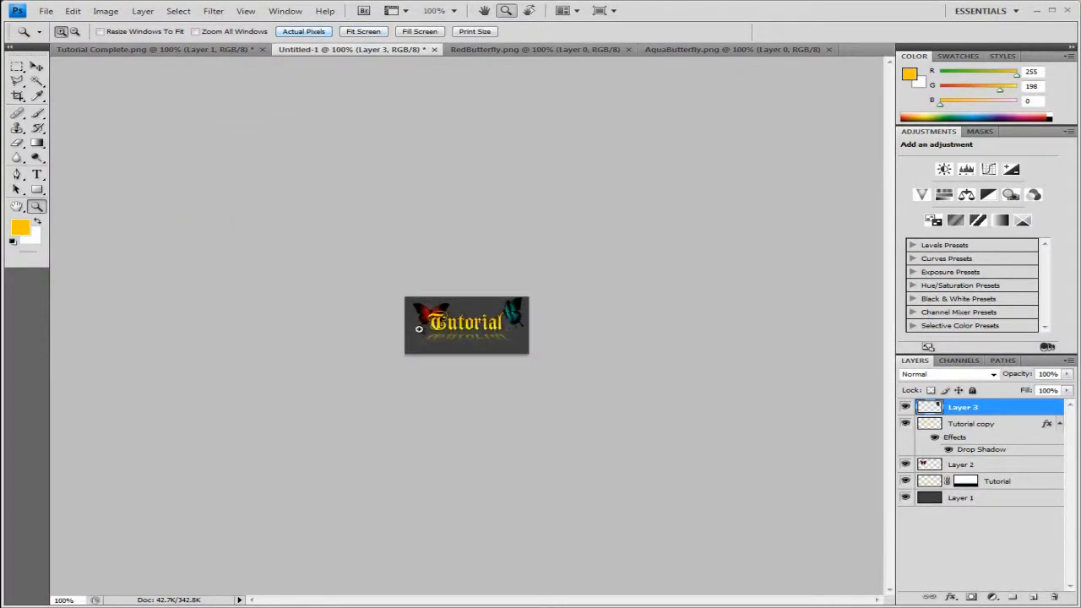
left_click(680, 356)
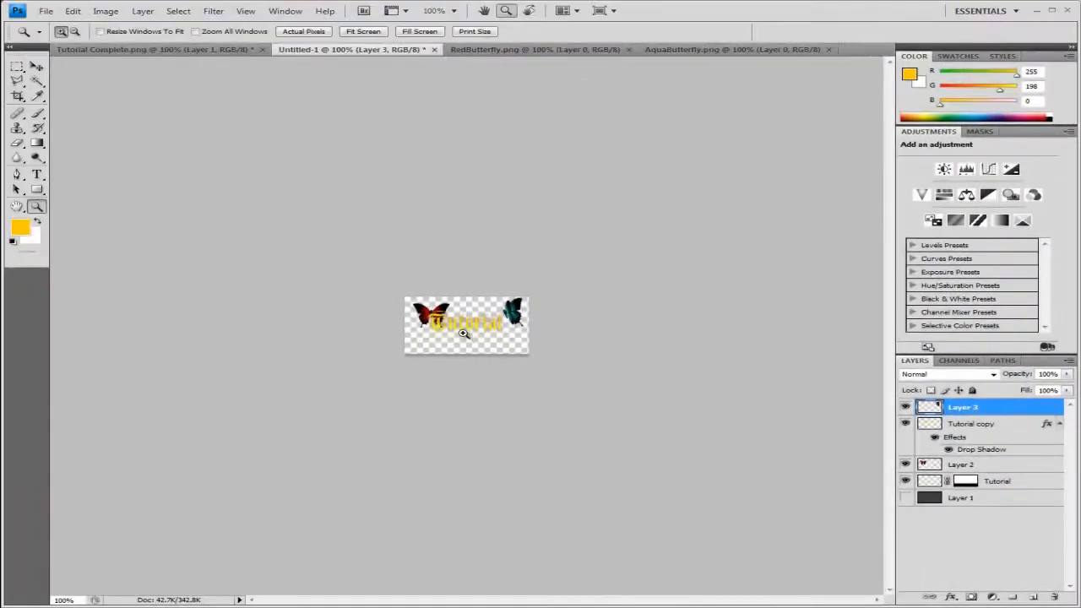
- Save a copy of the signature in PNG format as TutorialComplete in the Loveless folder, with interlacing set to None
left_click(46, 10)
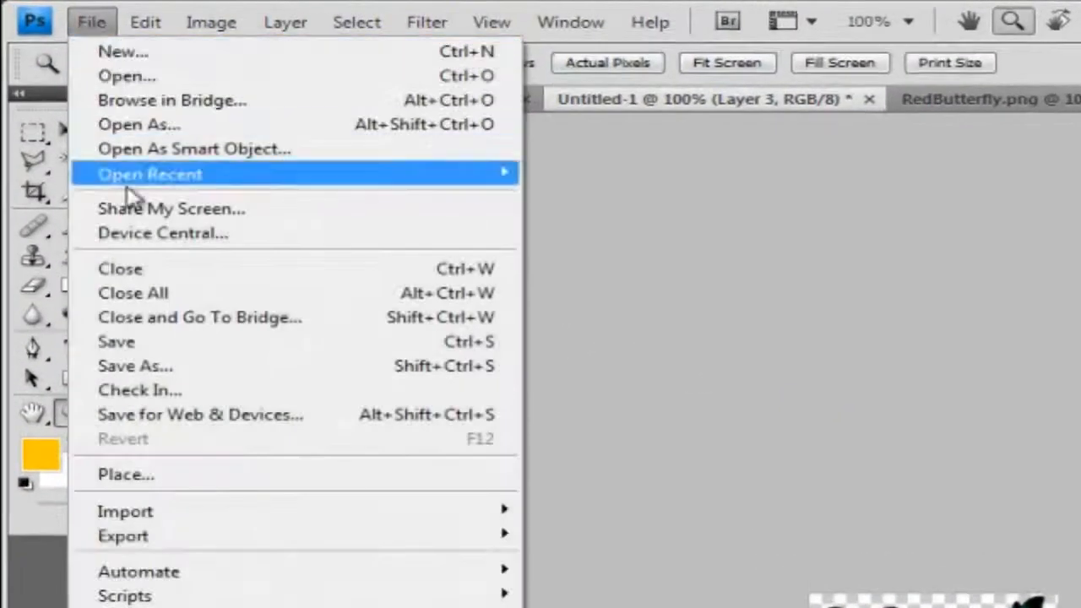
left_click(179, 365)
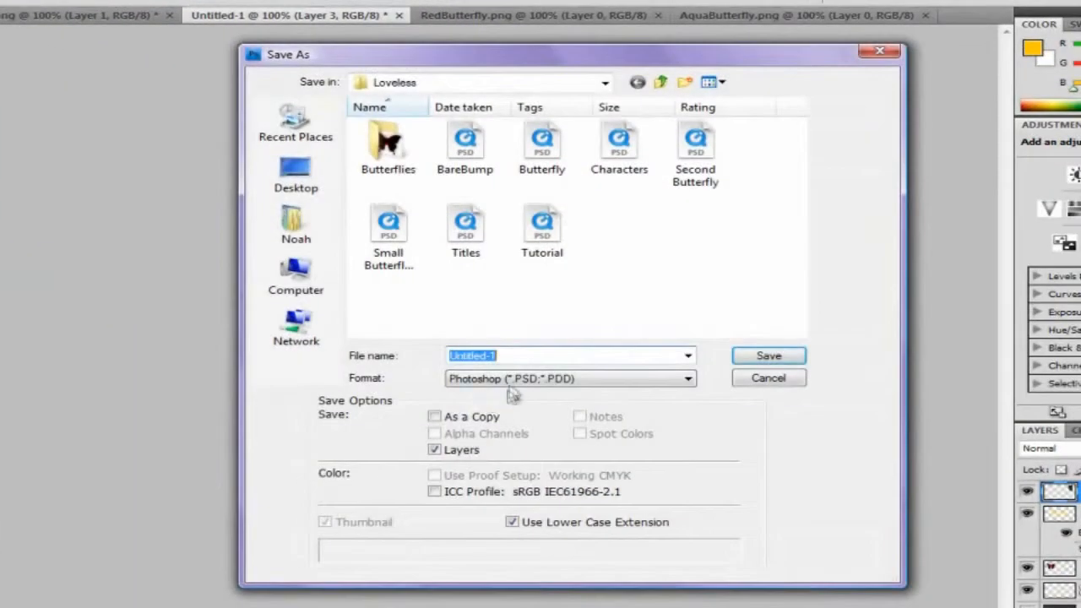
left_click(510, 382)
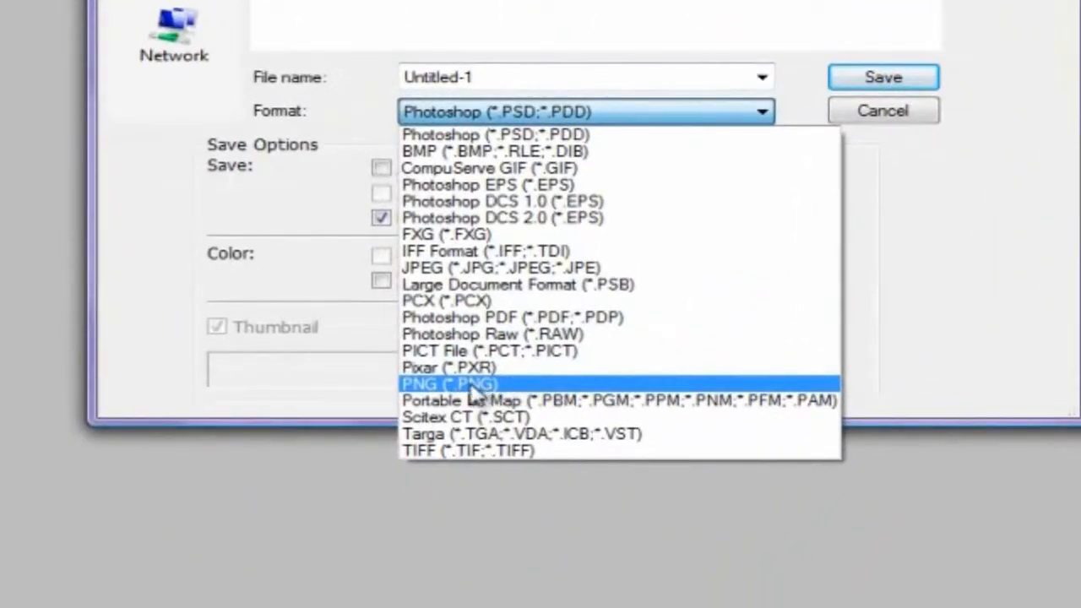
left_click(494, 559)
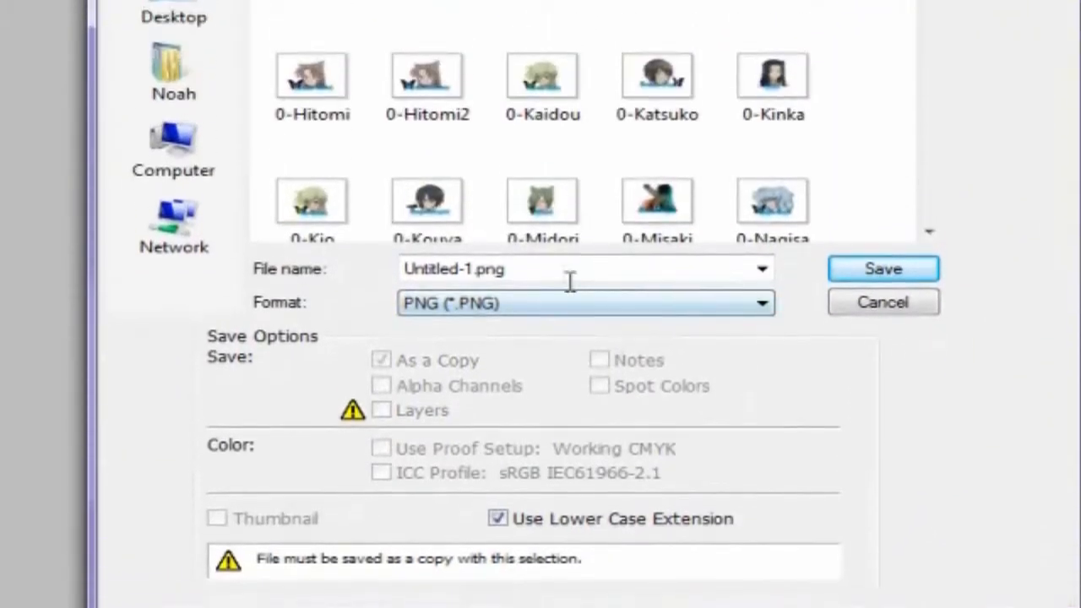
double_click(559, 78)
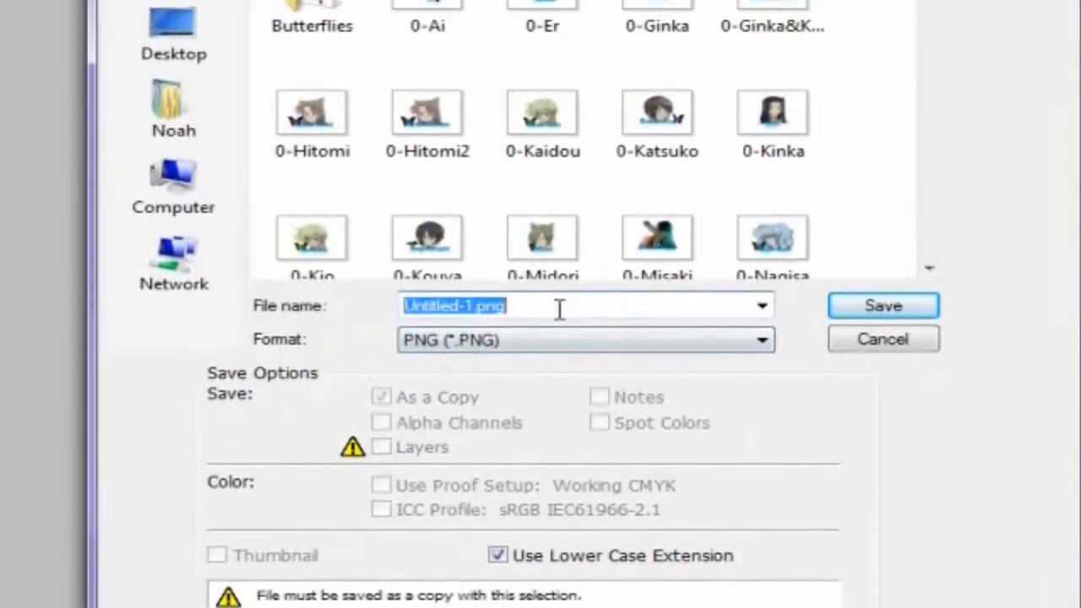
type("Tuto")
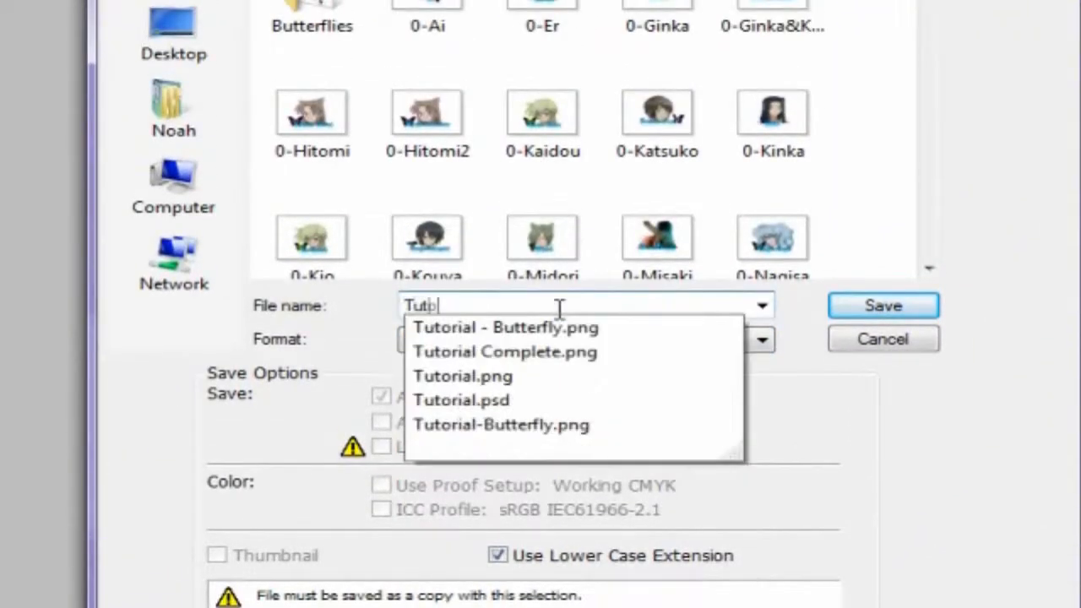
type("rialComplete")
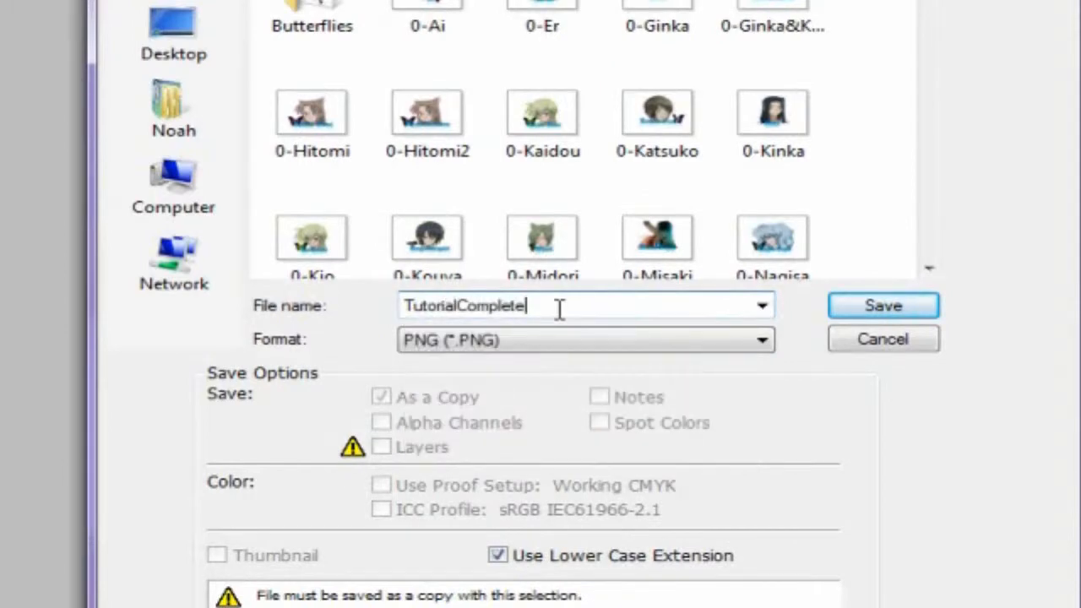
left_click(861, 308)
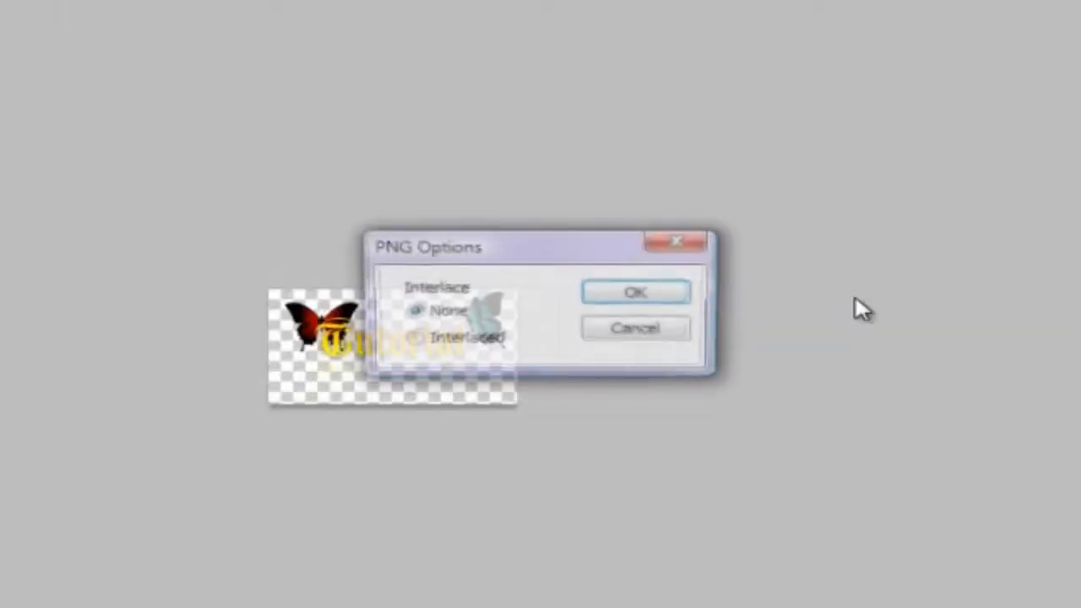
left_click(635, 293)
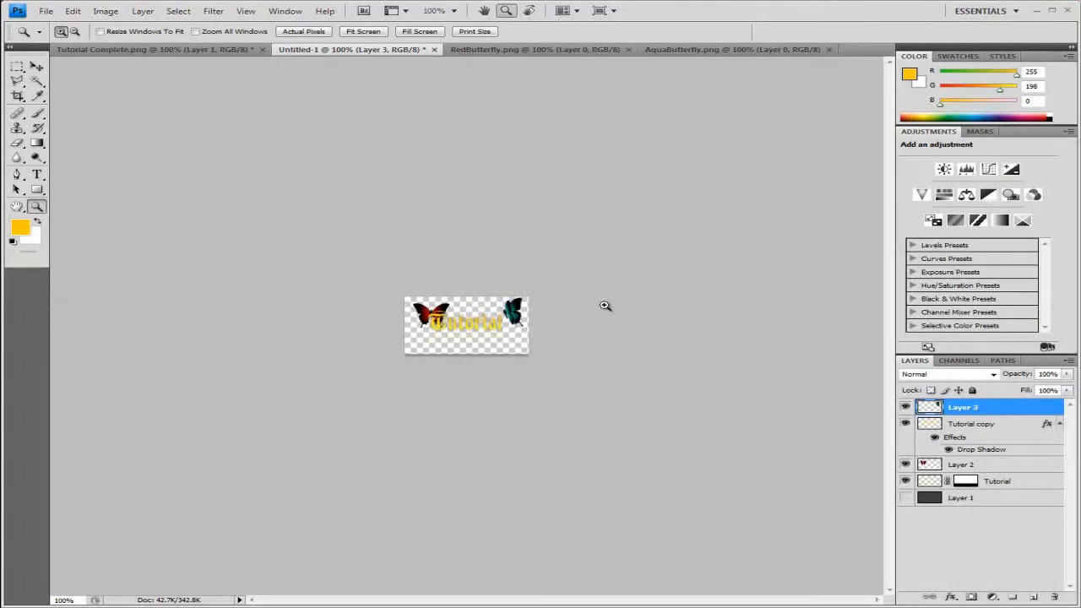